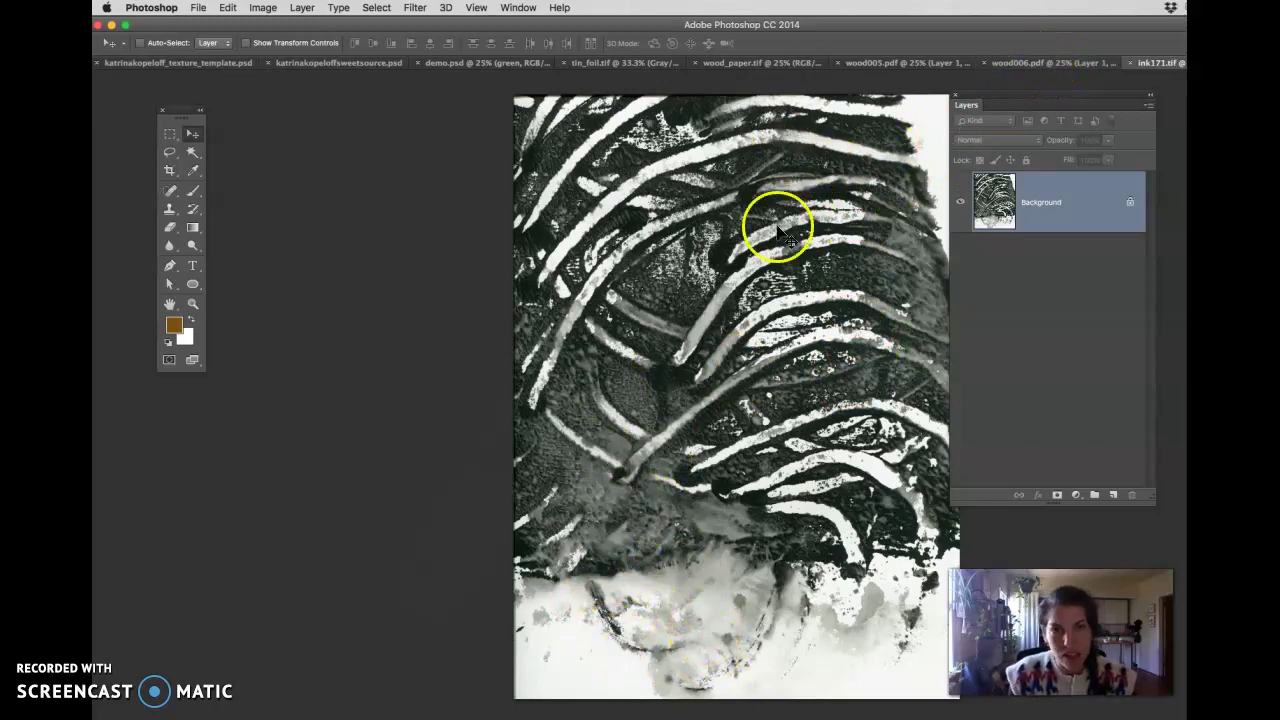
Step: Browse the wood006, wood005, wood_paper and tin_foil textures, ending on the pink ink171.tif
{"action": "left_click", "coordinate": [1010, 63]}
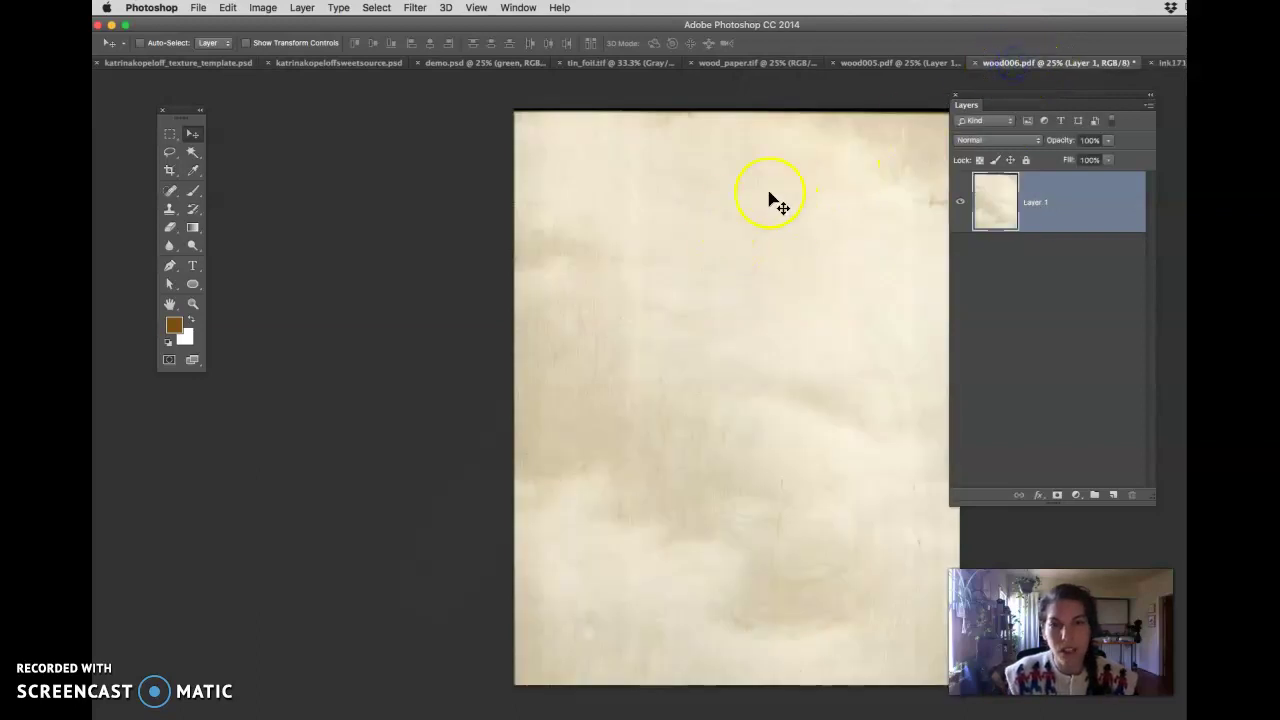
{"action": "left_click", "coordinate": [862, 62]}
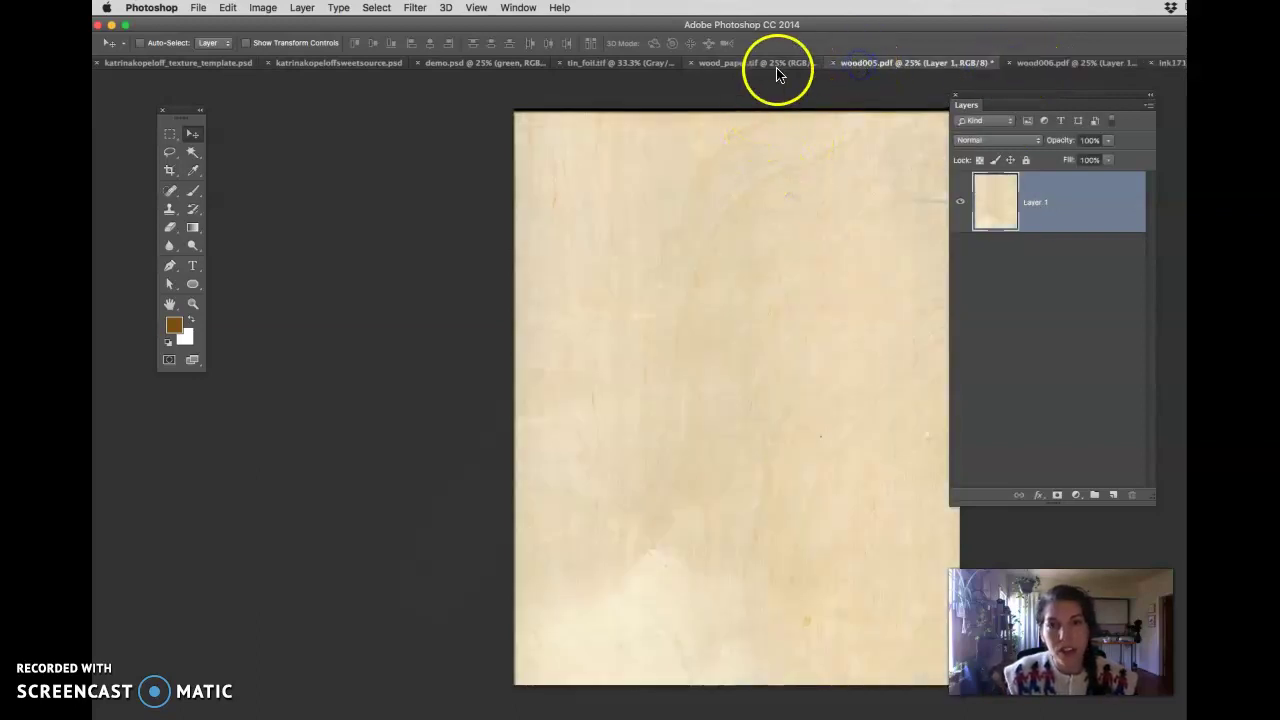
{"action": "left_click", "coordinate": [740, 63]}
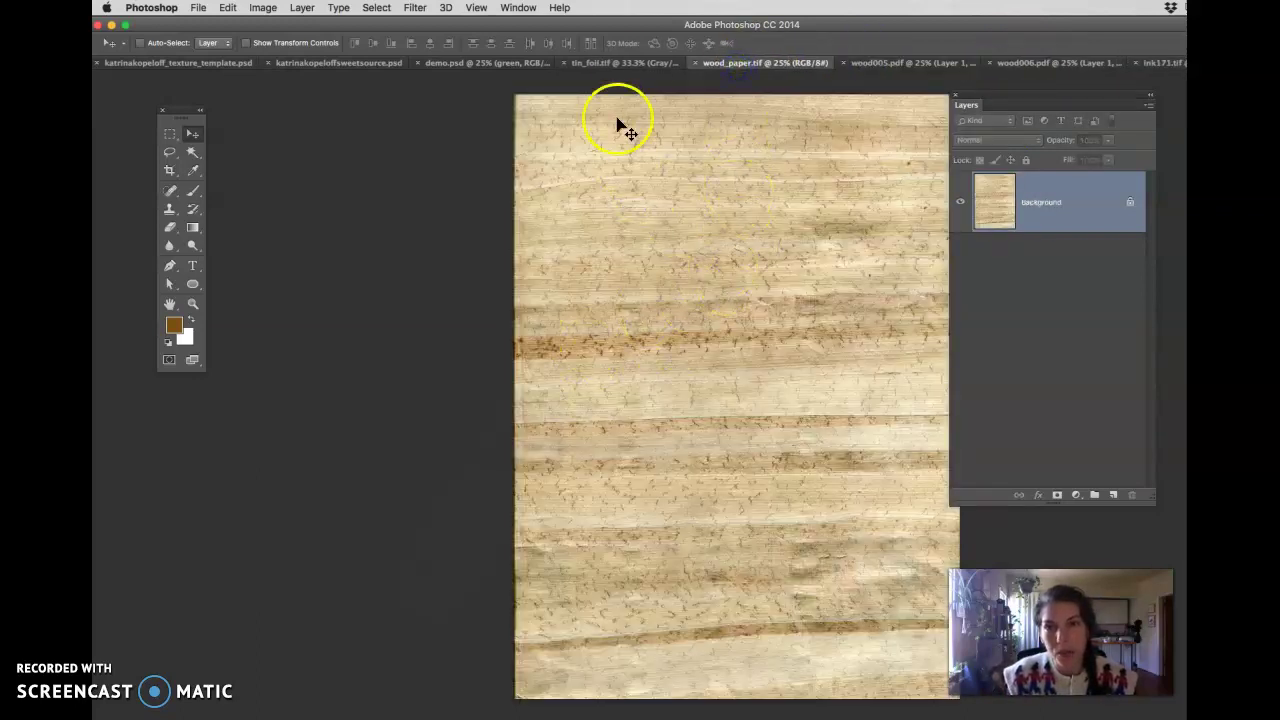
{"action": "left_click", "coordinate": [598, 64]}
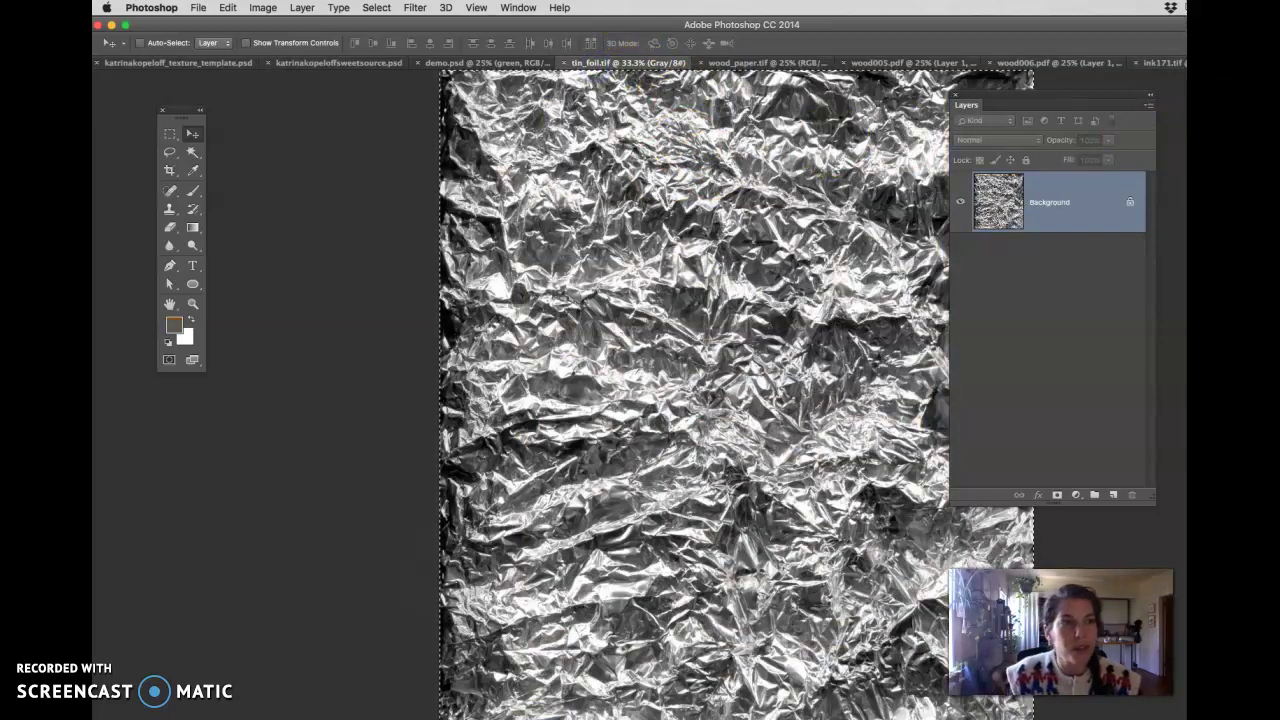
{"action": "left_click", "coordinate": [1180, 62]}
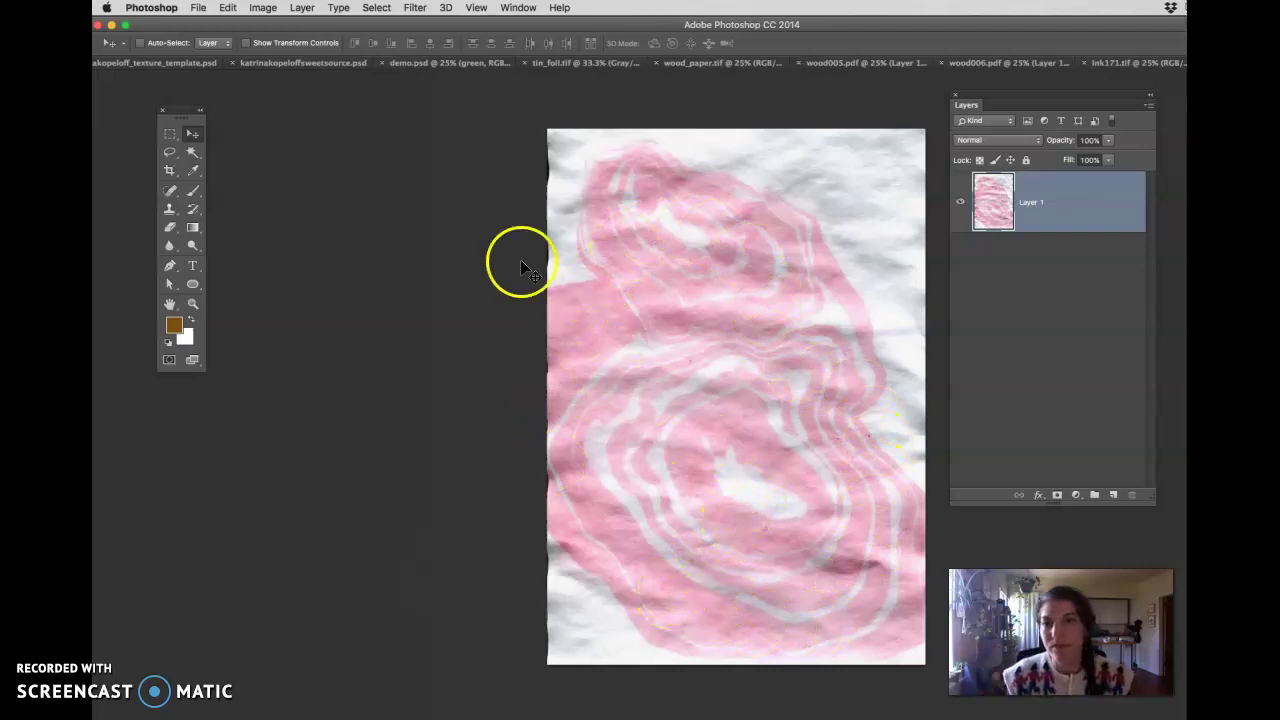
Step: Go past demo.psd and the hummingbird file to the texture template, and dock the Layers panel
{"action": "left_click", "coordinate": [398, 66]}
{"action": "left_click", "coordinate": [325, 63]}
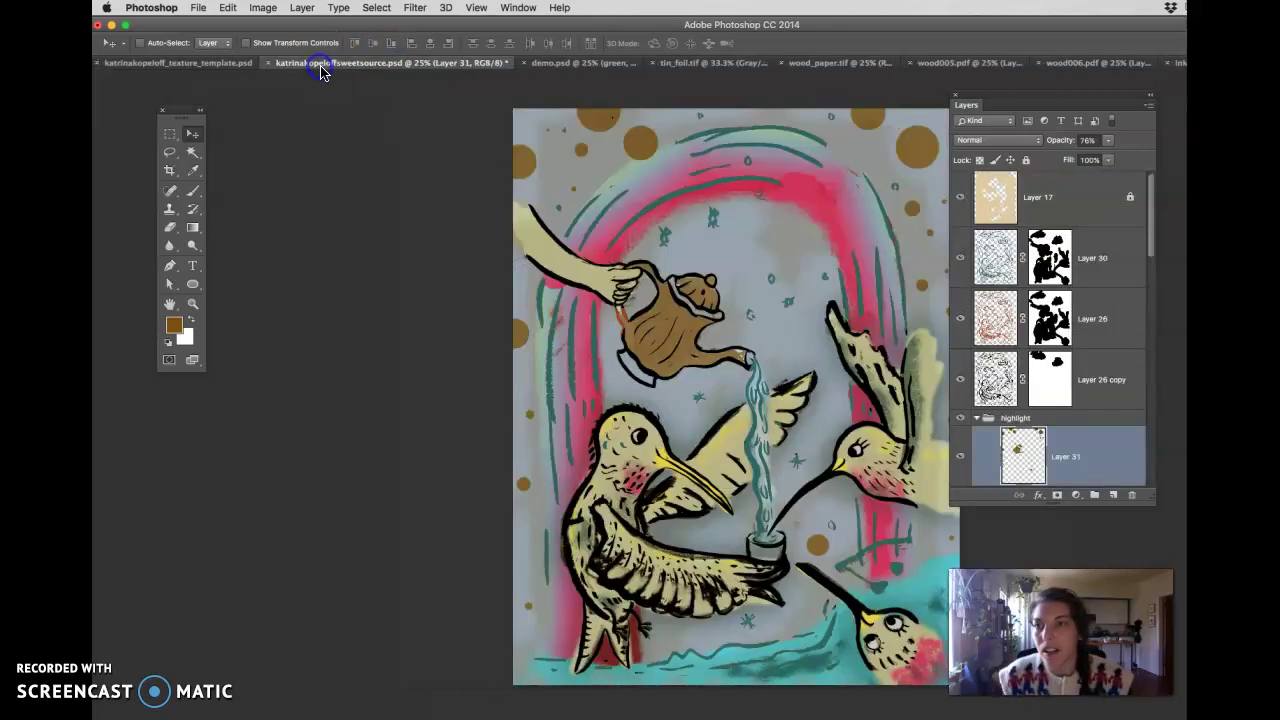
{"action": "left_click", "coordinate": [194, 63]}
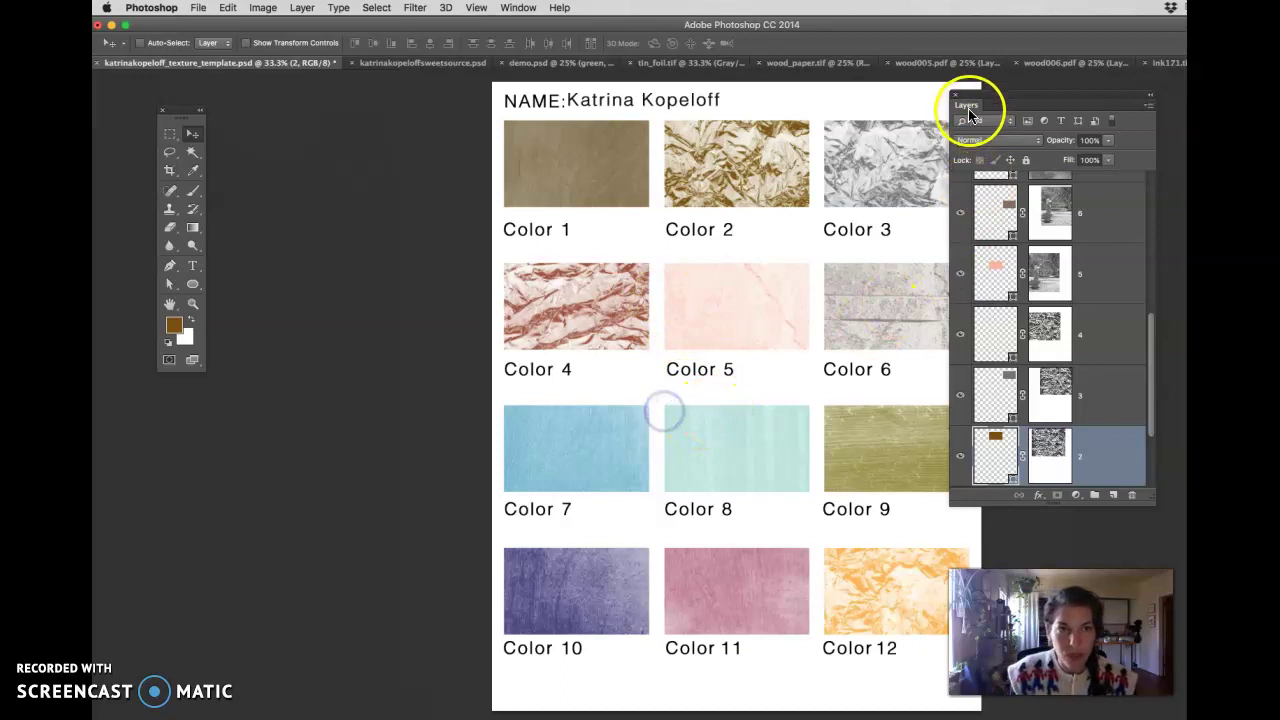
{"action": "left_click_drag", "start_coordinate": [957, 104], "coordinate": [1022, 100]}
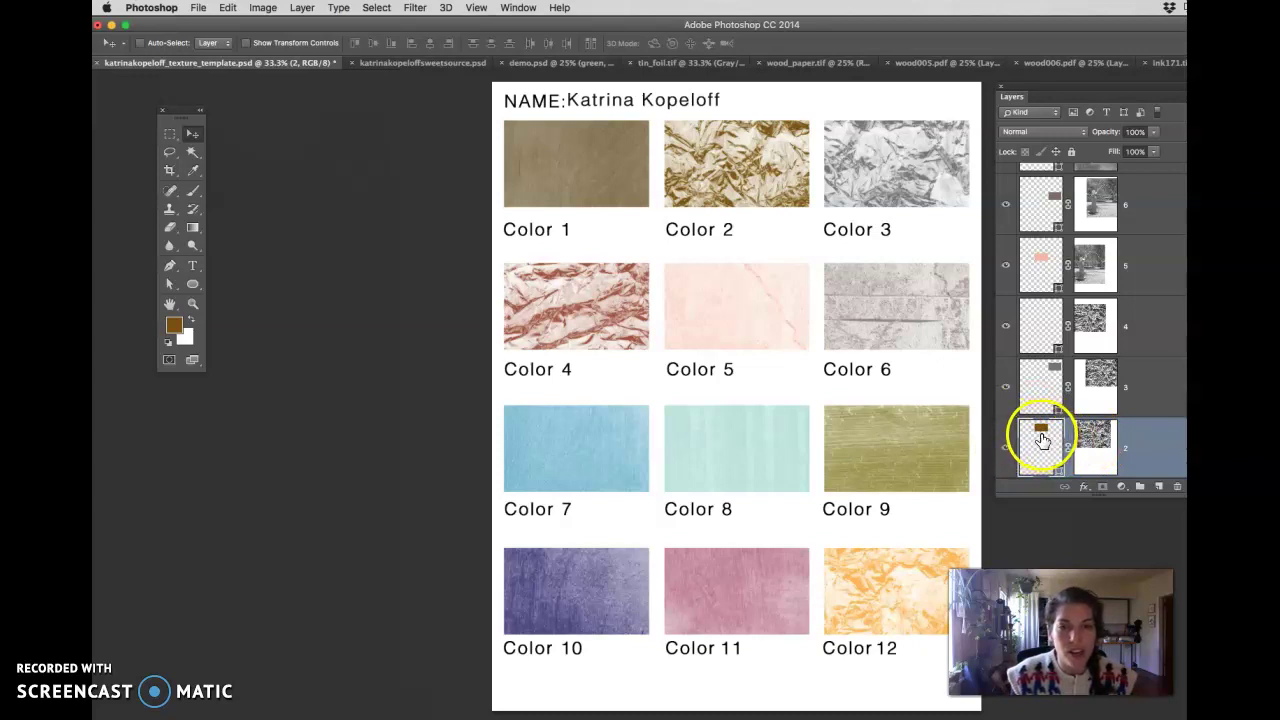
Step: Disable layer 2's mask so Color 2 is solid brown, and sample that brown with the Eyedropper
{"action": "right_click", "coordinate": [1094, 444]}
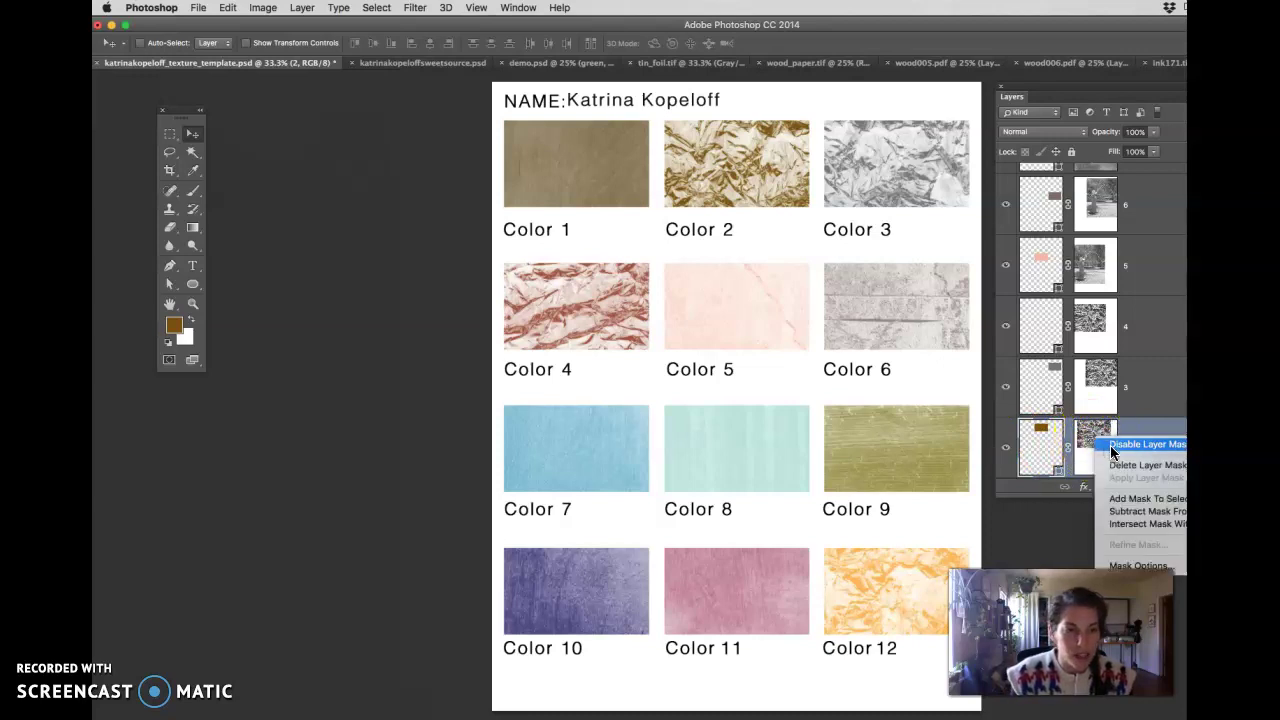
{"action": "left_click", "coordinate": [1140, 444]}
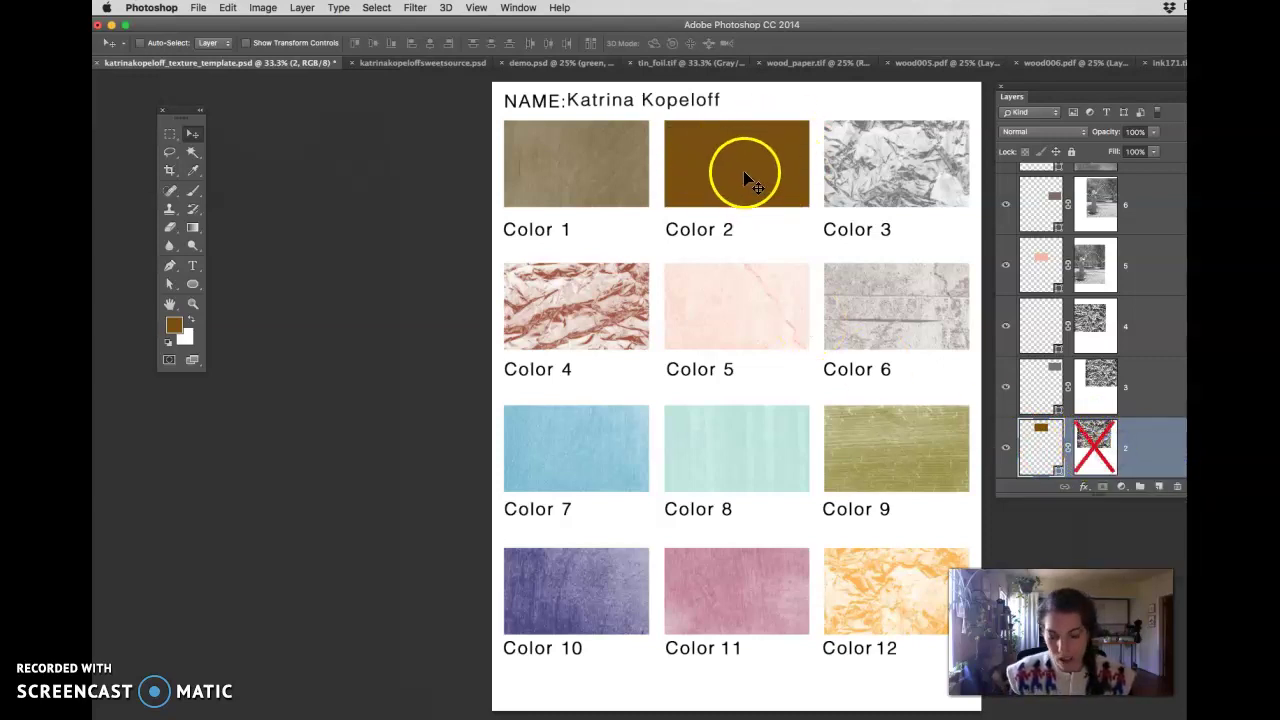
{"action": "key", "text": "i"}
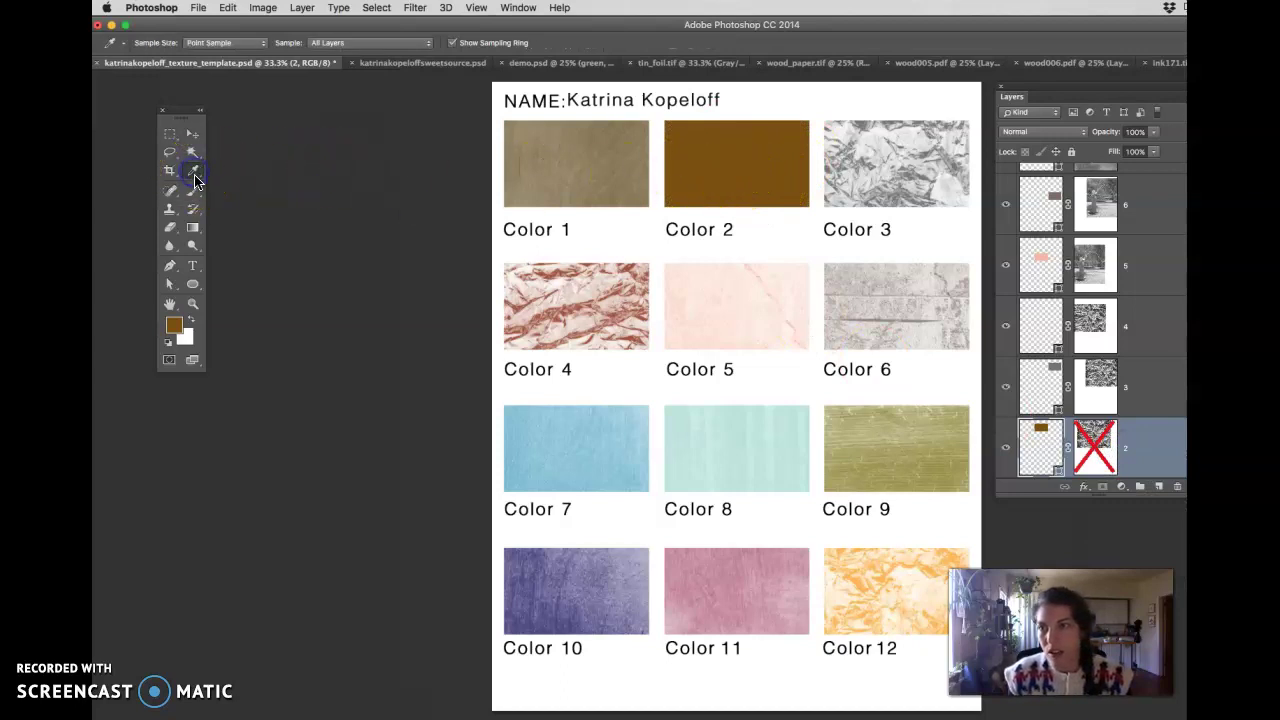
{"action": "left_click", "coordinate": [725, 143]}
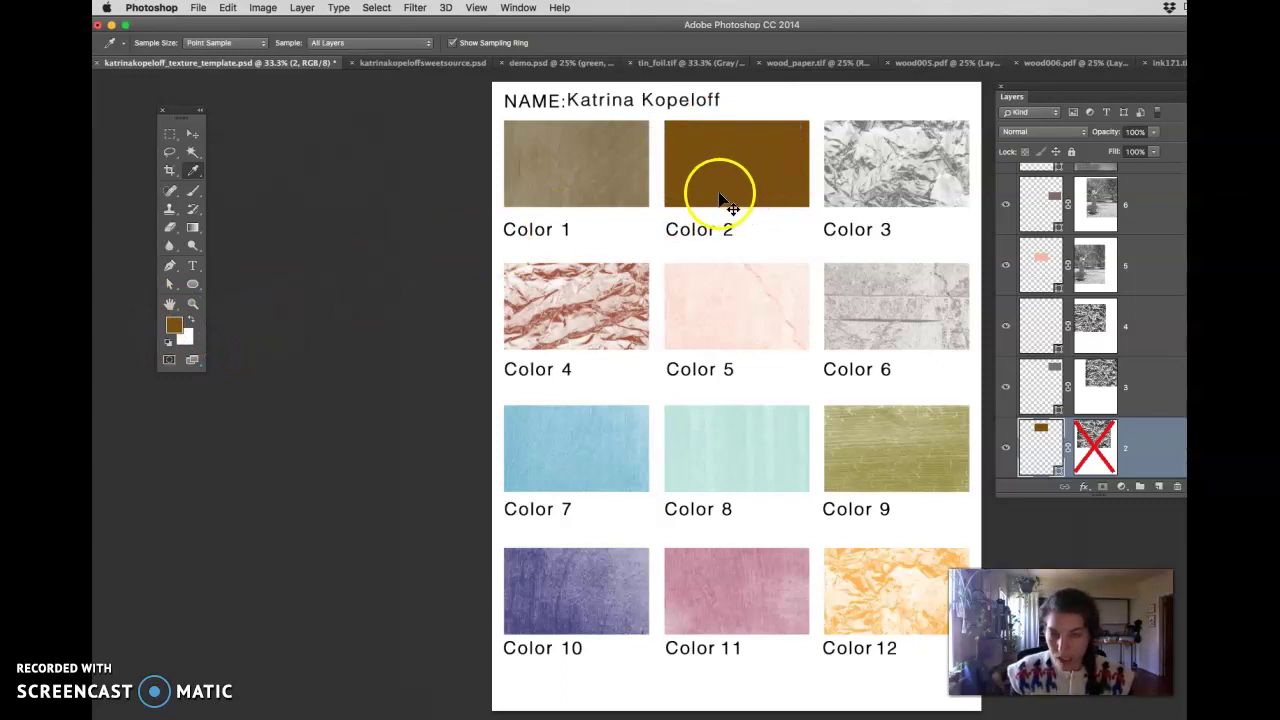
Step: In the hummingbird artwork, toggle Layer 31 on and off to compare the teapot
{"action": "key", "text": "super+Tab"}
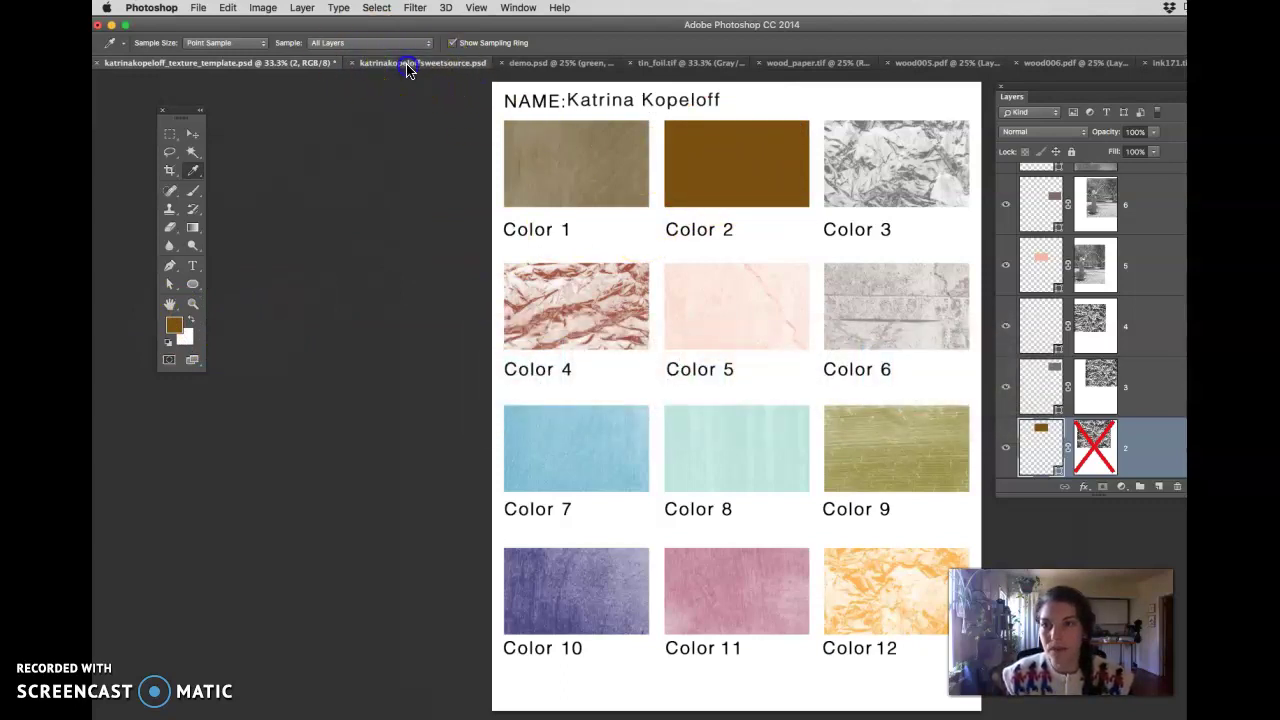
{"action": "left_click", "coordinate": [407, 68]}
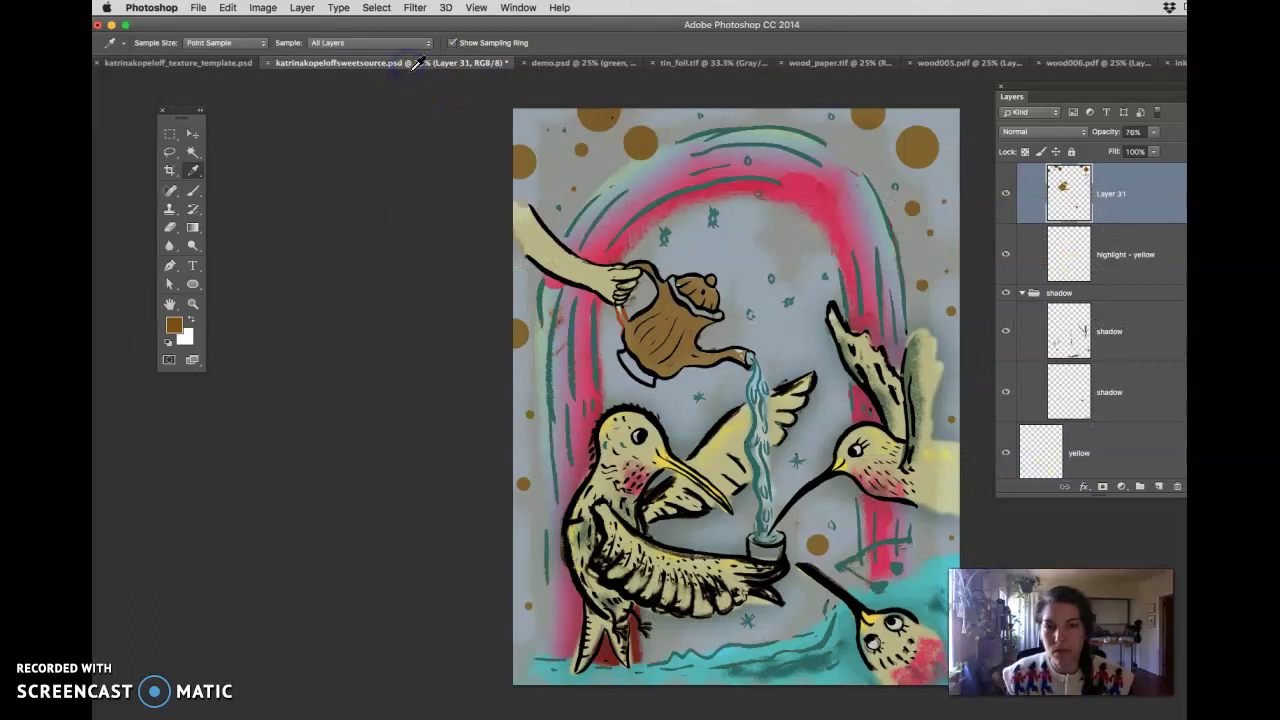
{"action": "left_click", "coordinate": [1006, 200]}
{"action": "left_click", "coordinate": [1007, 203]}
{"action": "left_click", "coordinate": [1006, 196]}
{"action": "left_click", "coordinate": [1006, 196]}
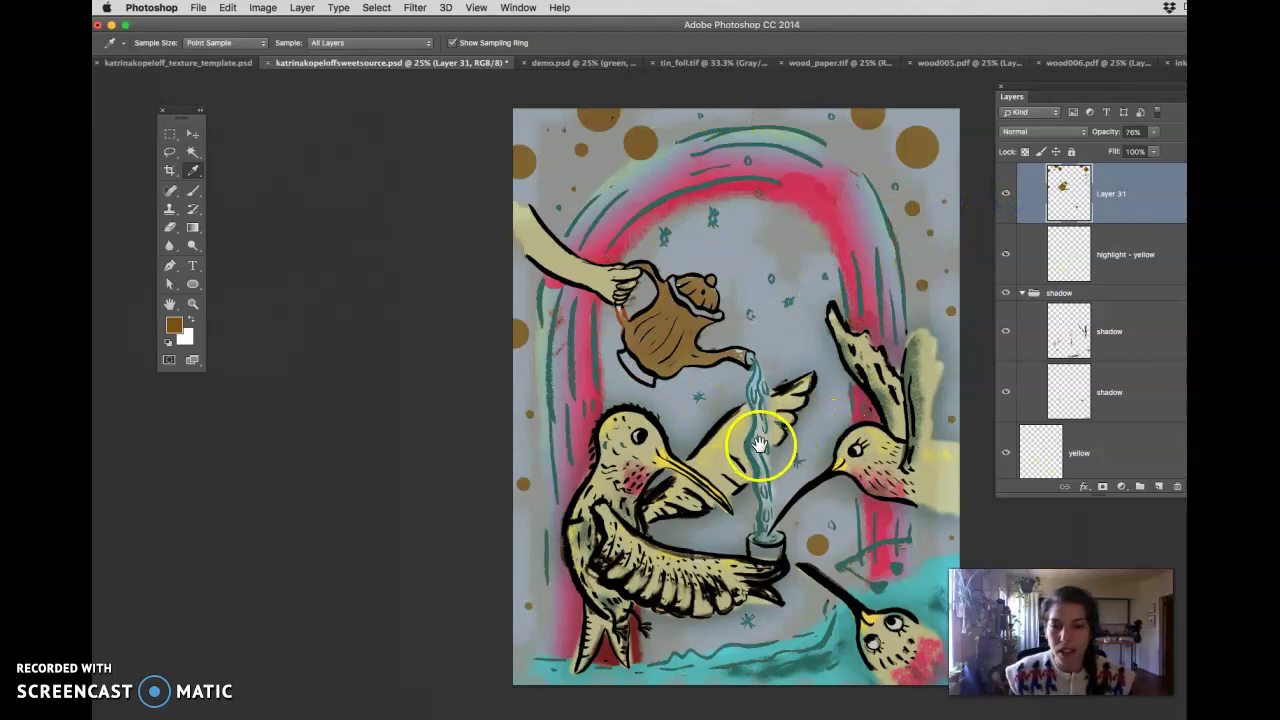
Step: Cycle screen modes, move the floating Layers panel left, and return to the pink ink texture
{"action": "key", "text": "f"}
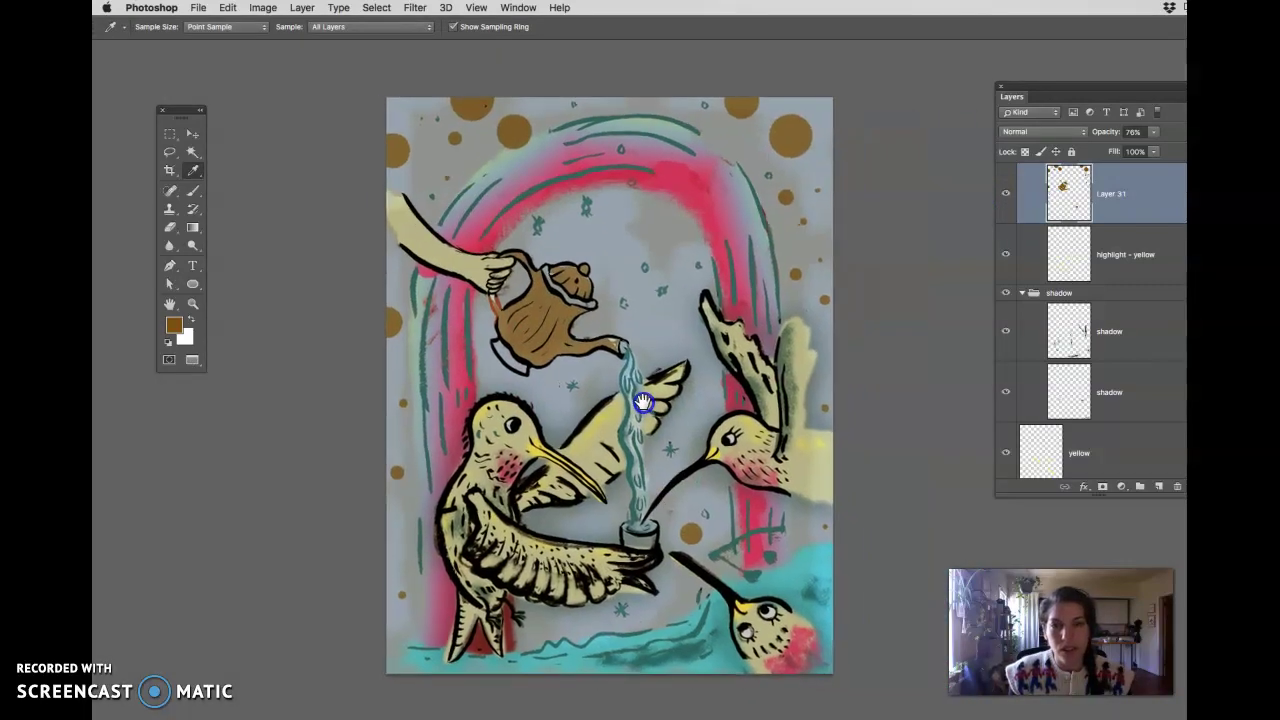
{"action": "left_click", "coordinate": [997, 150]}
{"action": "left_click_drag", "start_coordinate": [1014, 100], "coordinate": [892, 104]}
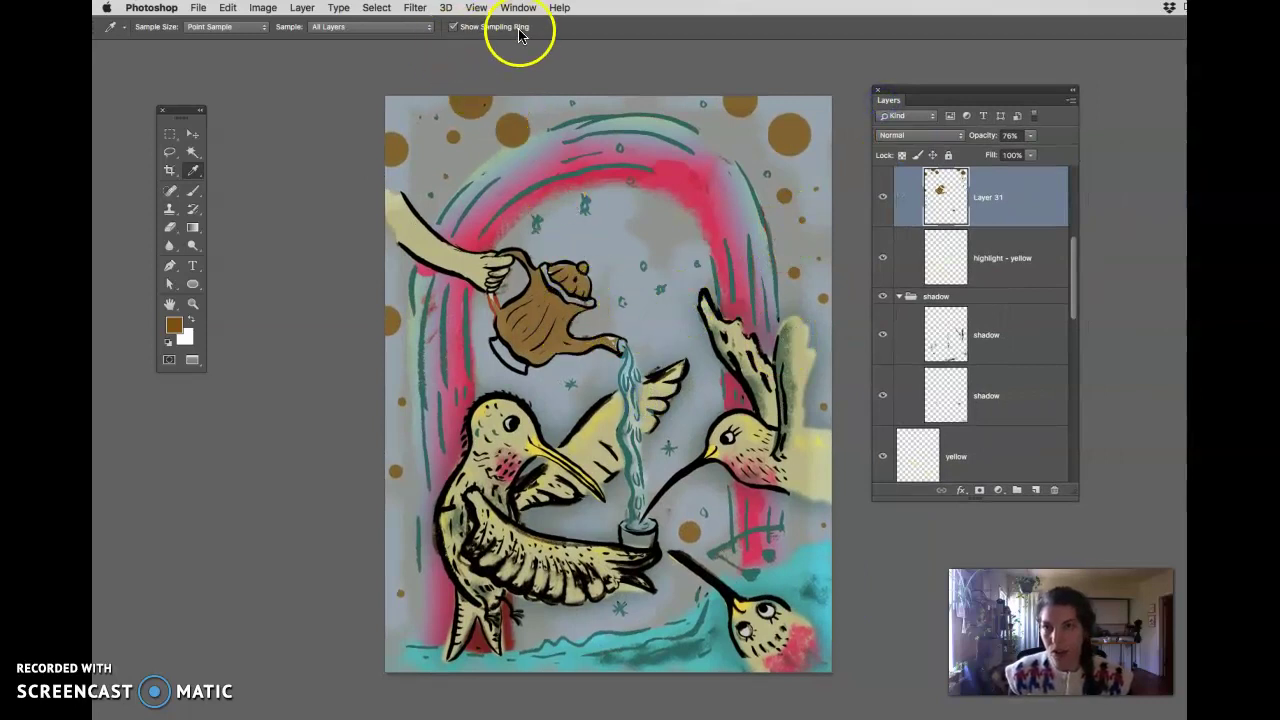
{"action": "key", "text": "f"}
{"action": "key", "text": "f"}
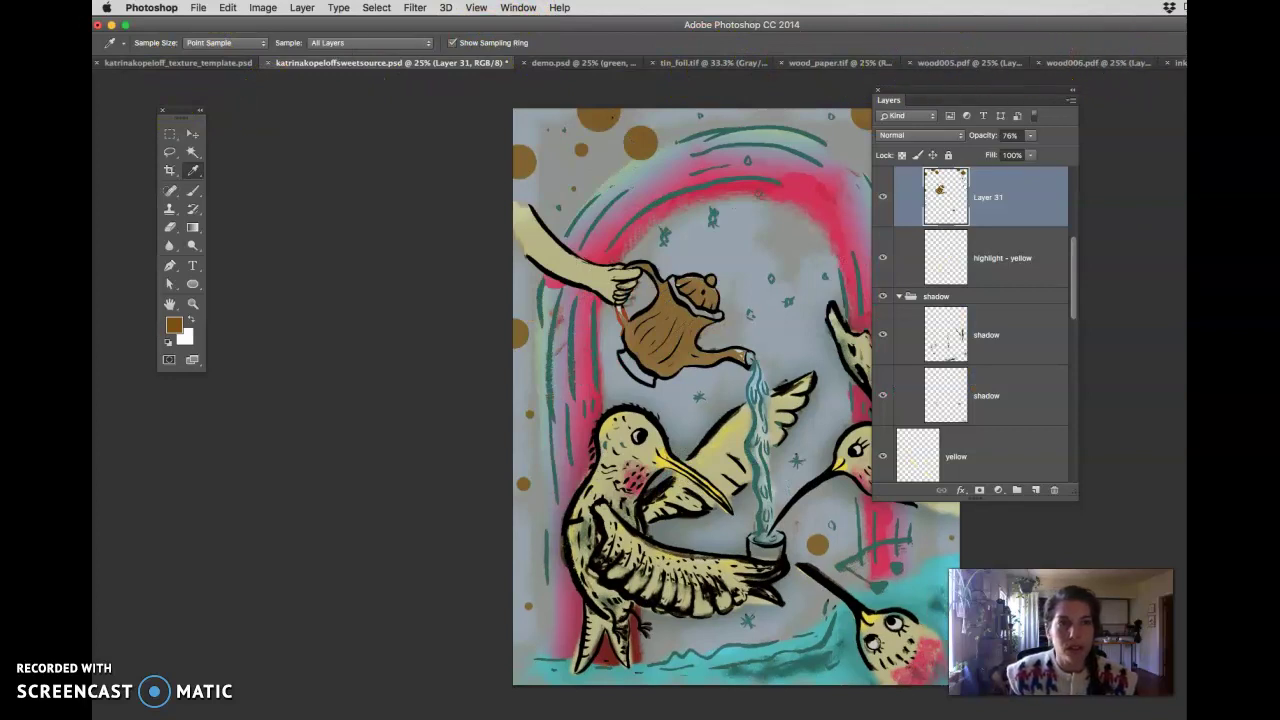
{"action": "left_click", "coordinate": [1180, 62]}
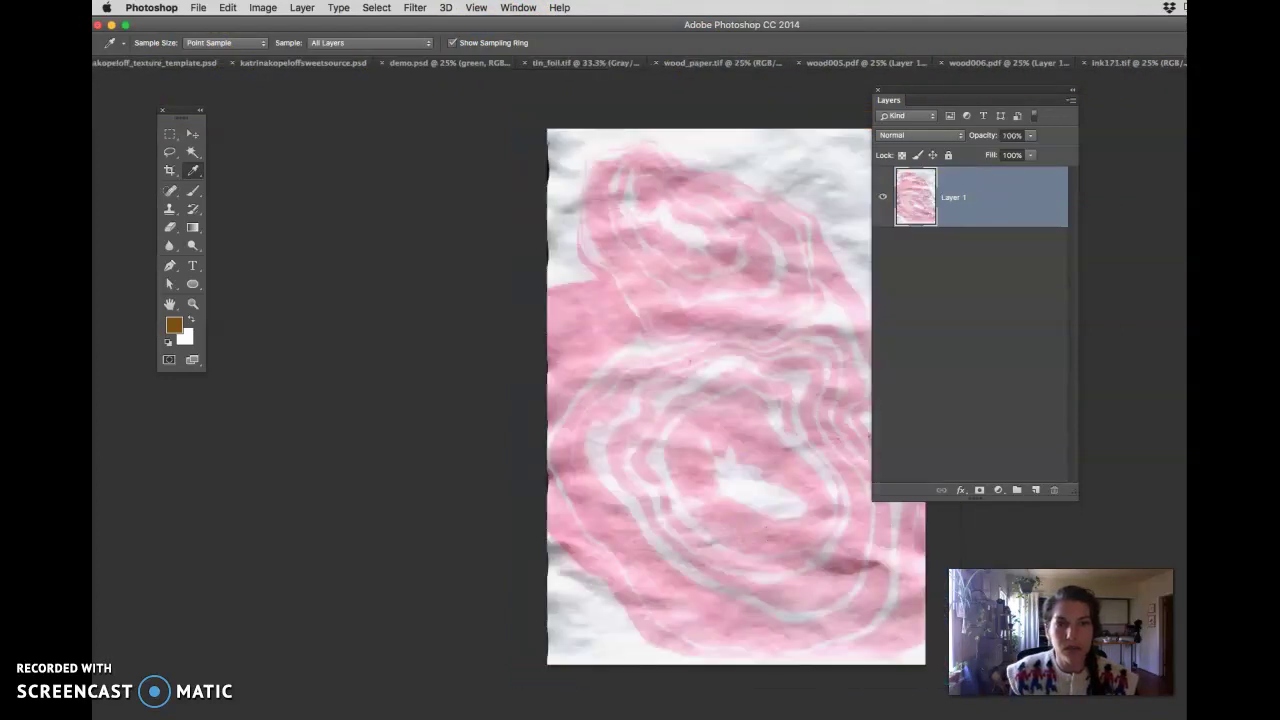
Step: Copy the tin_foil.tif texture and paste it as a new layer in the hummingbird artwork
{"action": "left_click", "coordinate": [586, 63]}
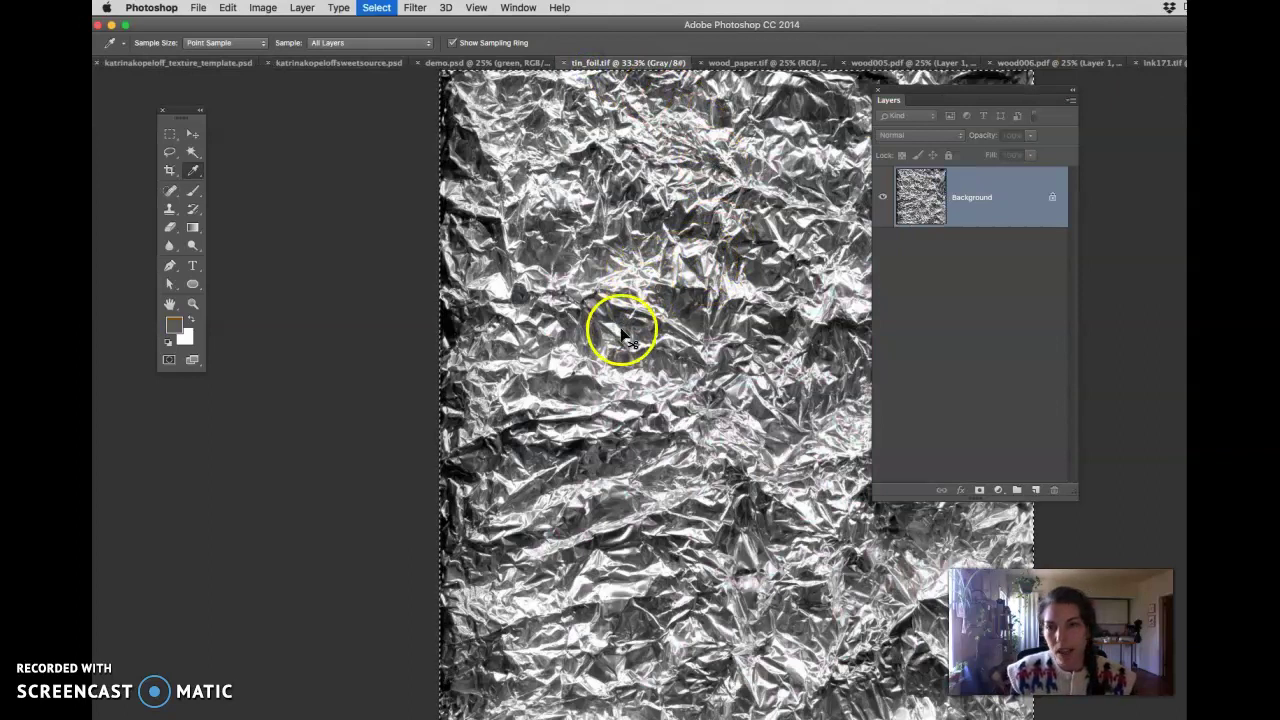
{"action": "left_click", "coordinate": [378, 8]}
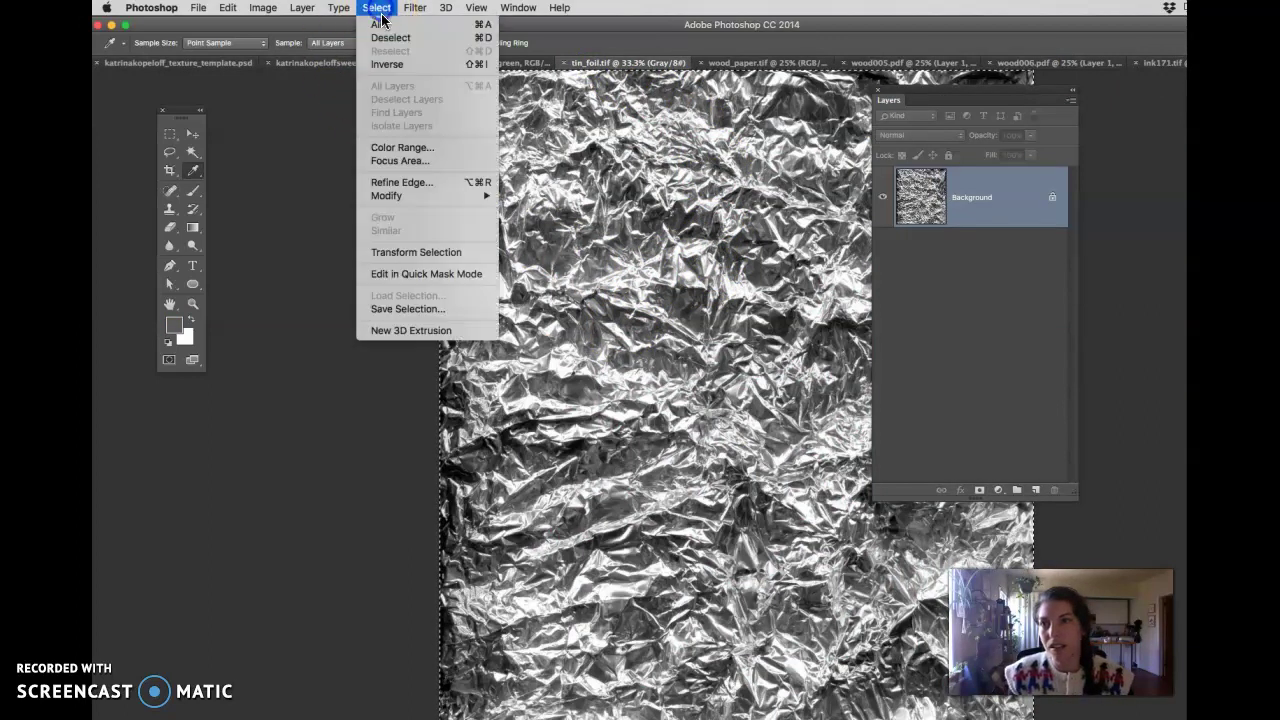
{"action": "left_click", "coordinate": [228, 8]}
{"action": "left_click", "coordinate": [245, 110]}
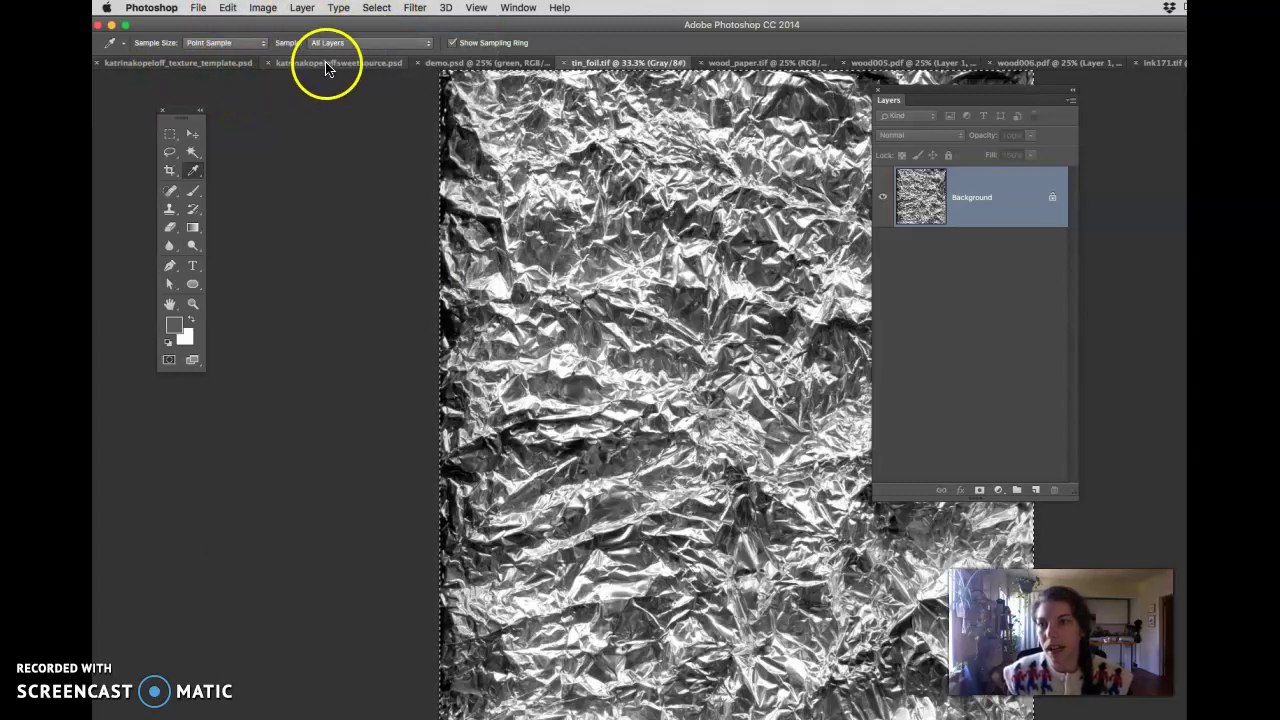
{"action": "left_click", "coordinate": [320, 64]}
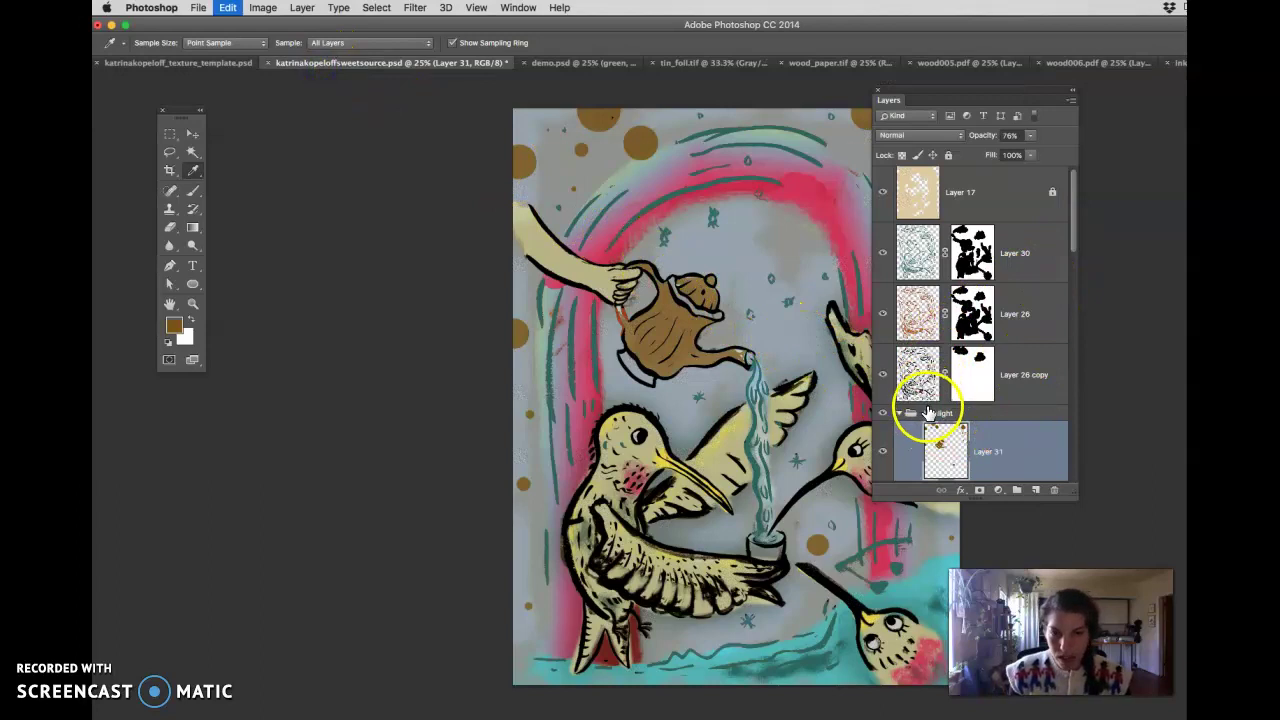
{"action": "key", "text": "super+v"}
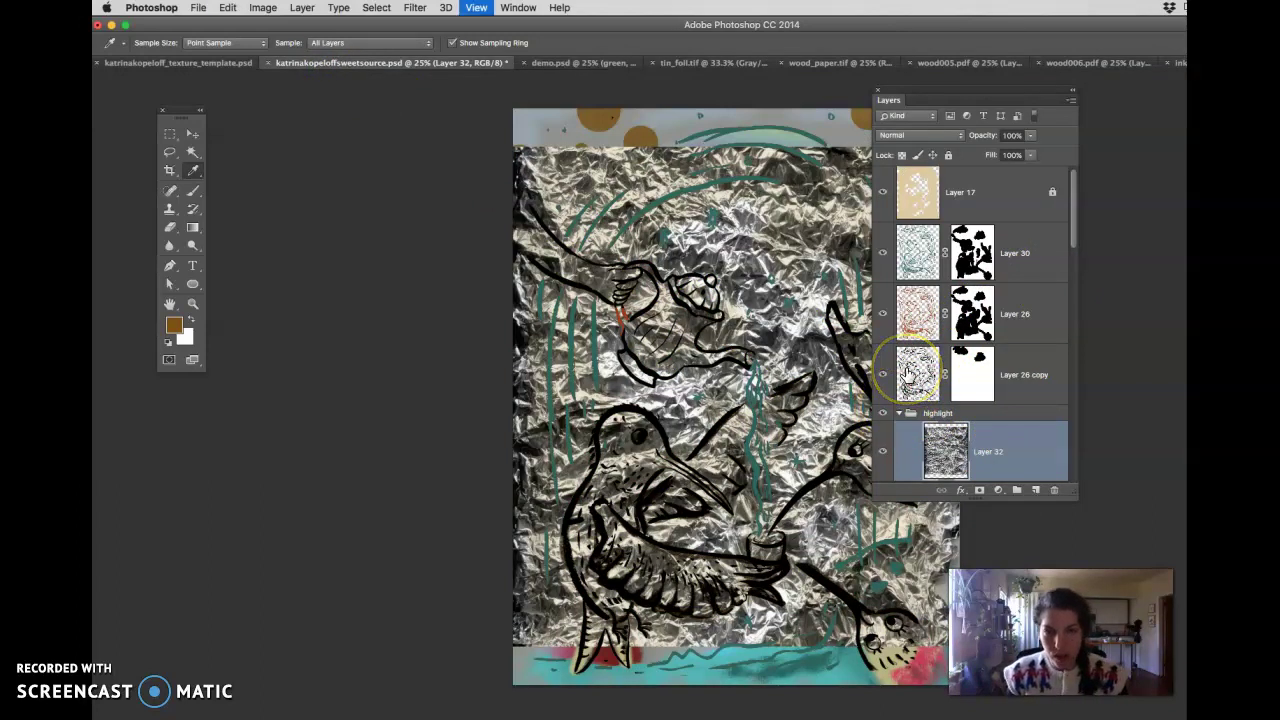
Step: Toggle the foil layer to compare it with the artwork, and shift it slightly up
{"action": "key", "text": "super+0"}
{"action": "key", "text": "super+minus"}
{"action": "key", "text": "f"}
{"action": "left_click_drag", "start_coordinate": [728, 457], "coordinate": [716, 422]}
{"action": "key", "text": "super+plus"}
{"action": "key", "text": "v"}
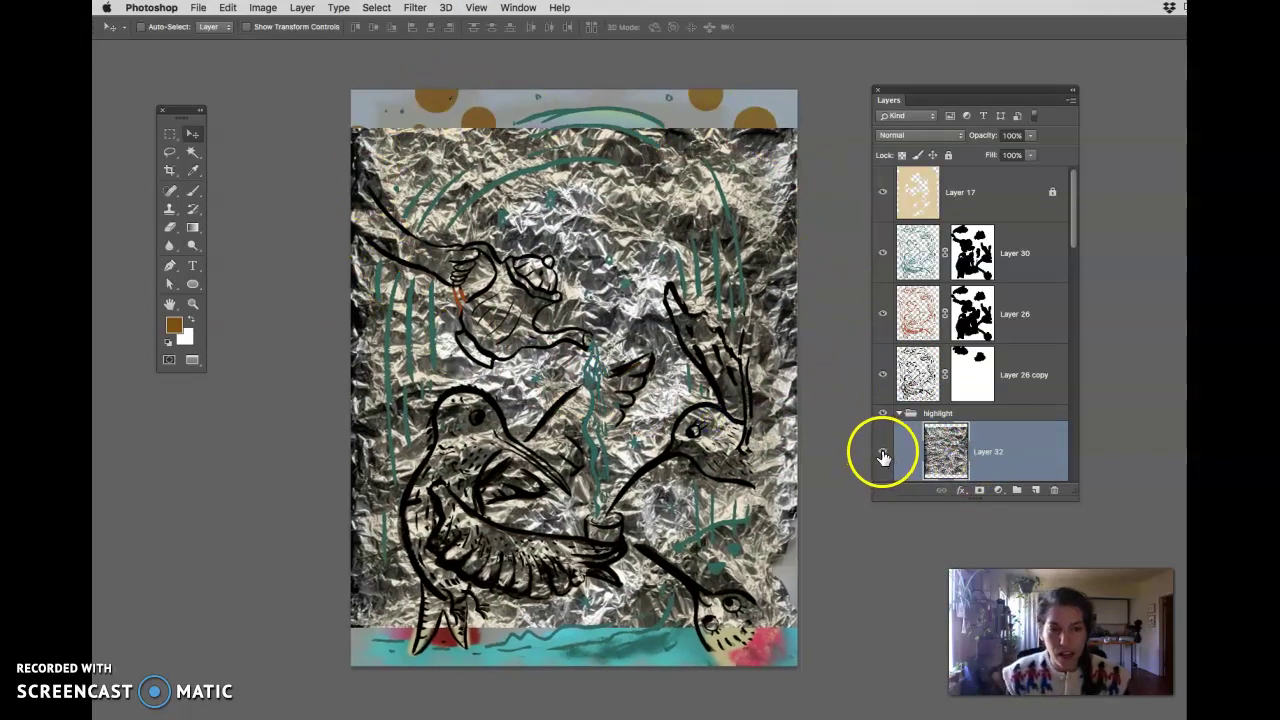
{"action": "left_click", "coordinate": [882, 453]}
{"action": "left_click", "coordinate": [882, 453]}
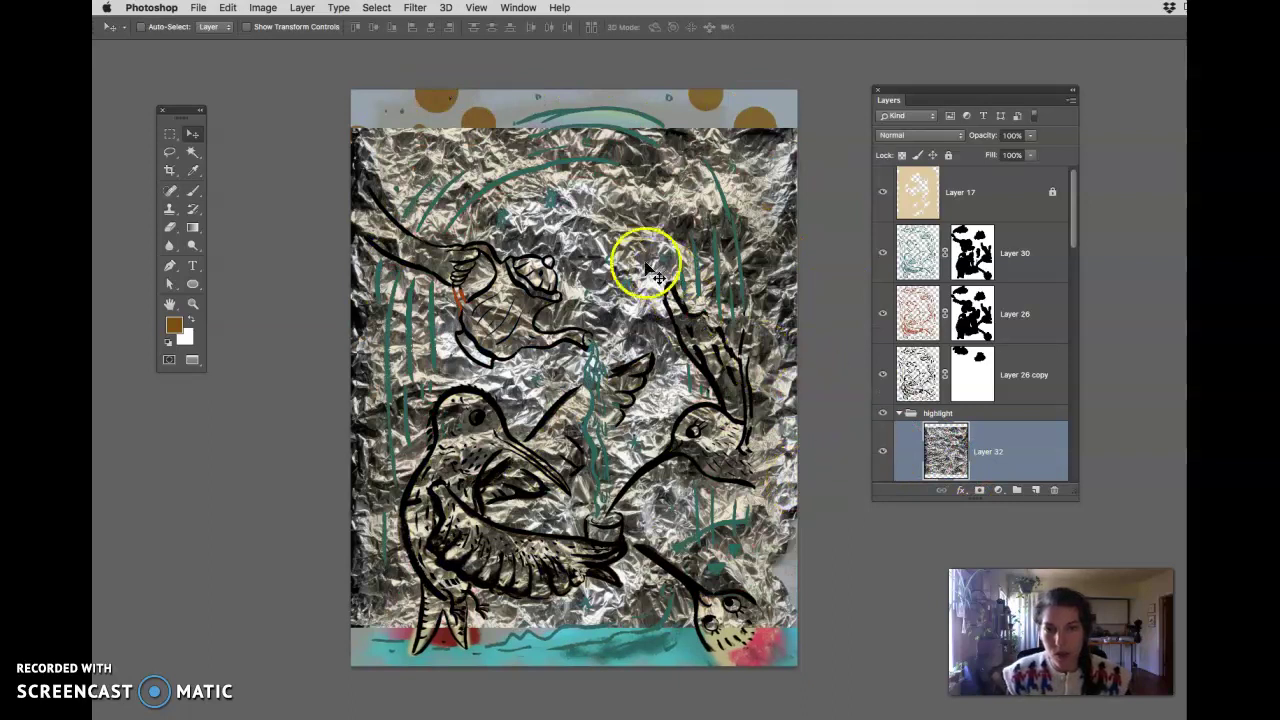
{"action": "left_click", "coordinate": [882, 451]}
{"action": "left_click", "coordinate": [882, 451]}
{"action": "left_click_drag", "start_coordinate": [655, 365], "coordinate": [656, 336]}
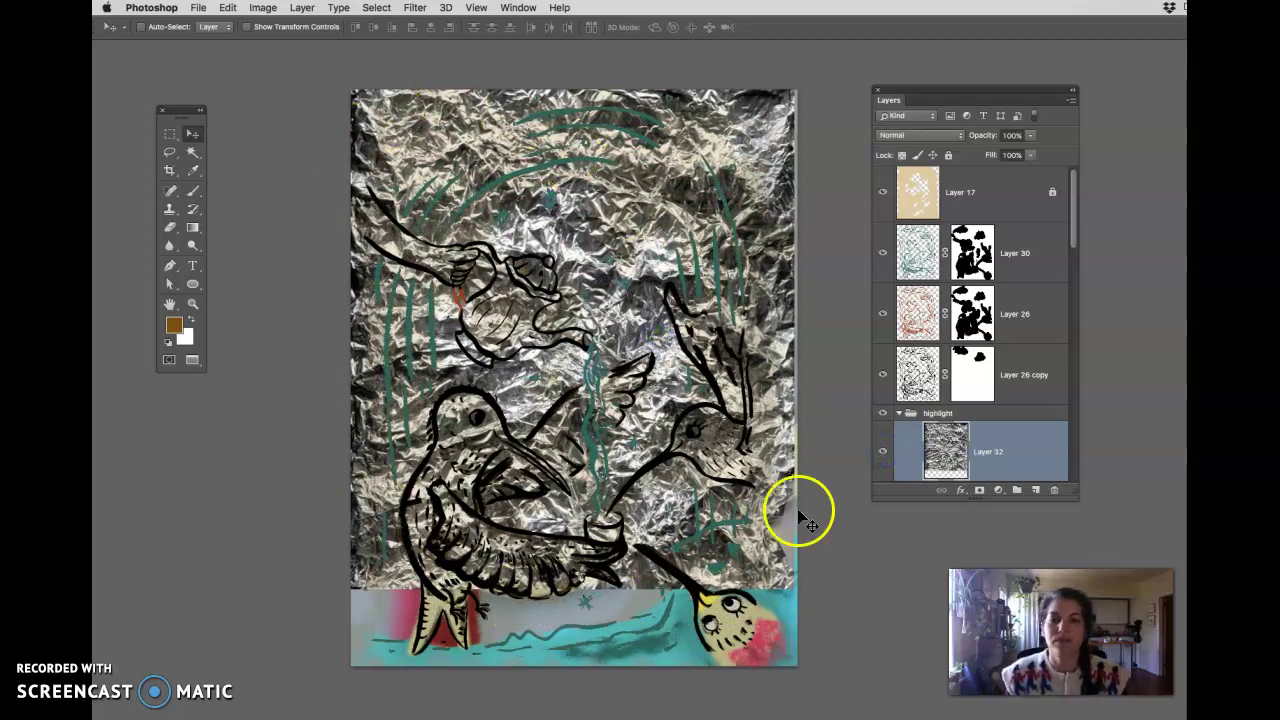
Step: Move Layer 32 into the highlight group and switch the foil texture back on
{"action": "left_click", "coordinate": [882, 453]}
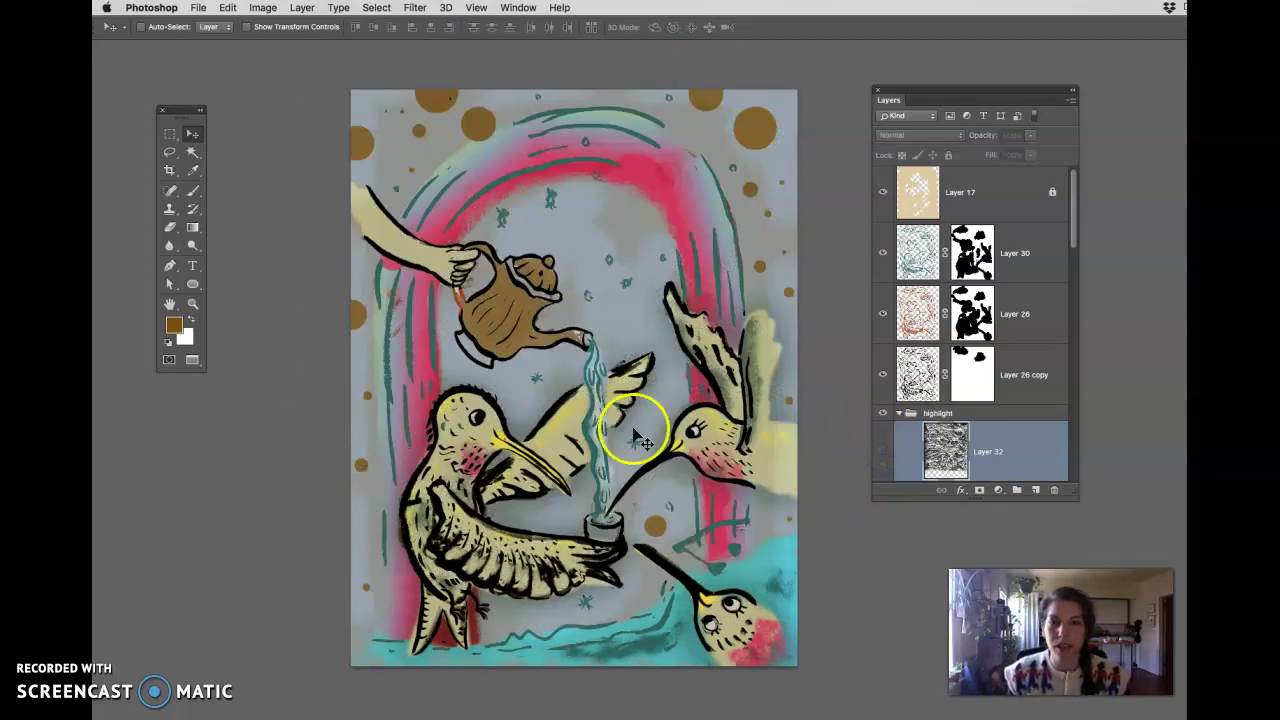
{"action": "left_click_drag", "start_coordinate": [1072, 222], "coordinate": [1076, 276]}
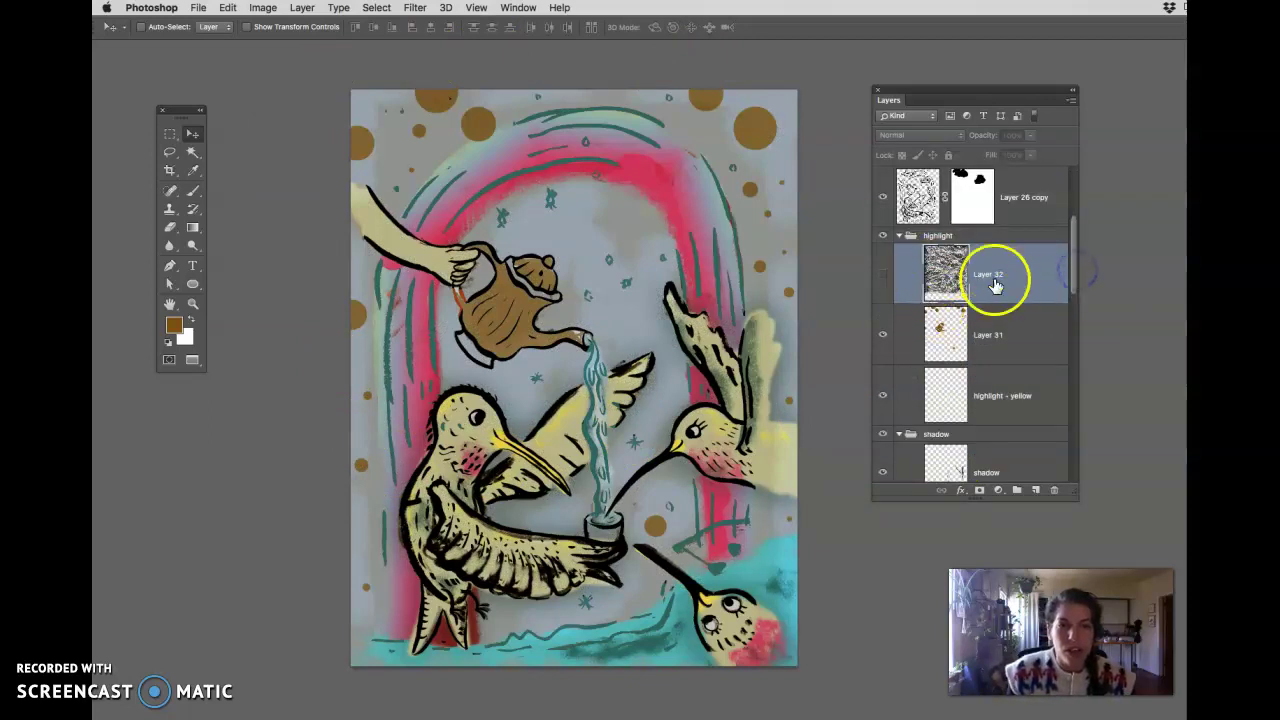
{"action": "left_click", "coordinate": [883, 278]}
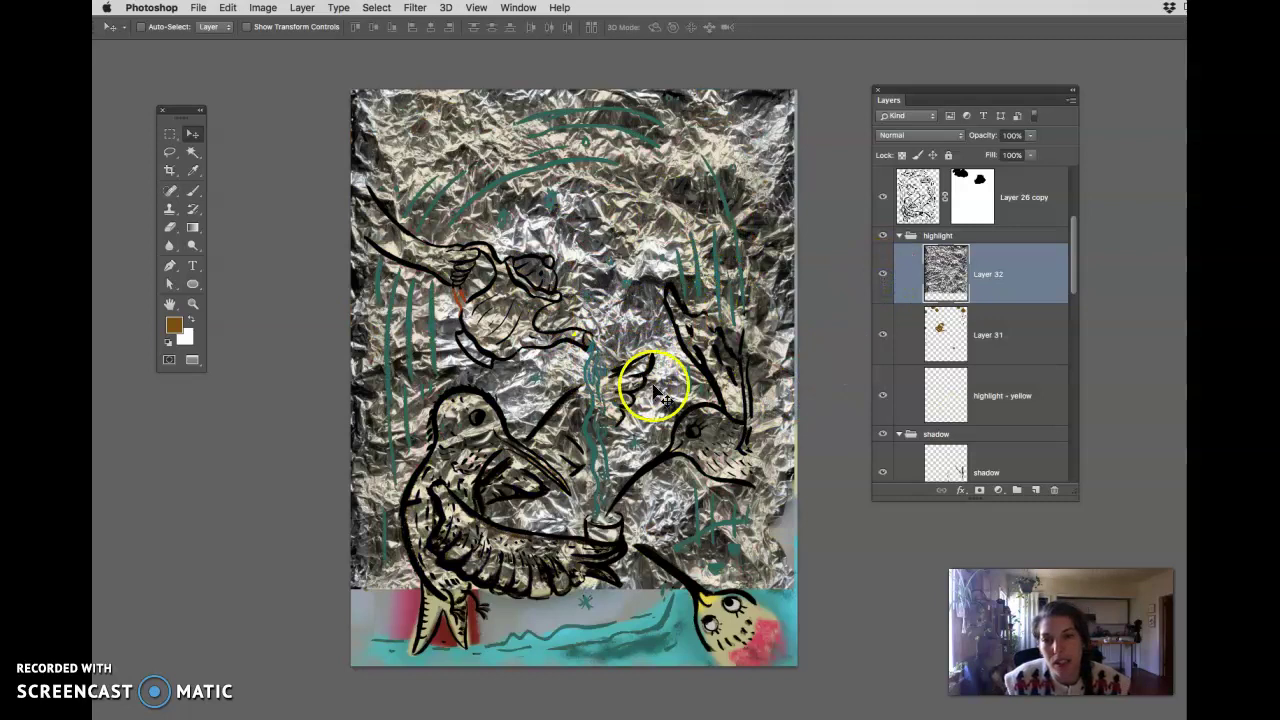
Step: Fade Layer 32's foil texture to 22% opacity and nudge it slightly into place
{"action": "left_click", "coordinate": [1030, 136]}
{"action": "left_click_drag", "start_coordinate": [1013, 156], "coordinate": [982, 157]}
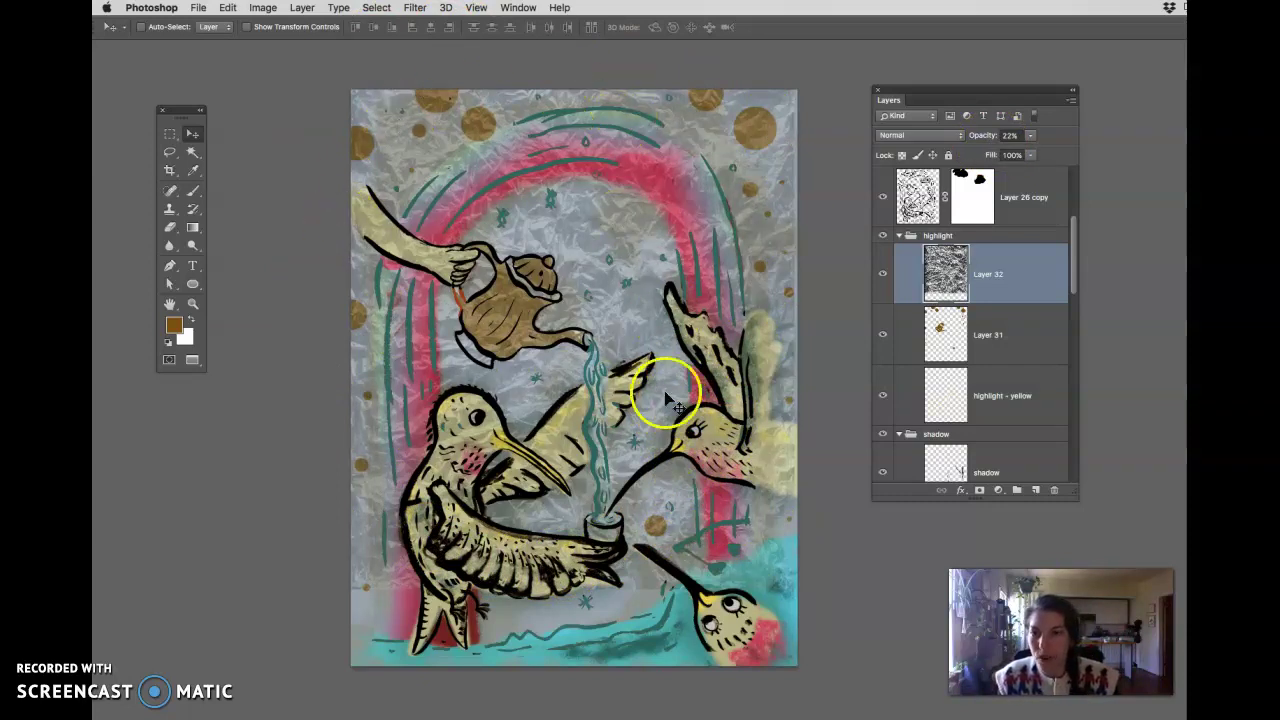
{"action": "left_click_drag", "start_coordinate": [666, 389], "coordinate": [664, 388]}
{"action": "left_click_drag", "start_coordinate": [640, 317], "coordinate": [640, 313]}
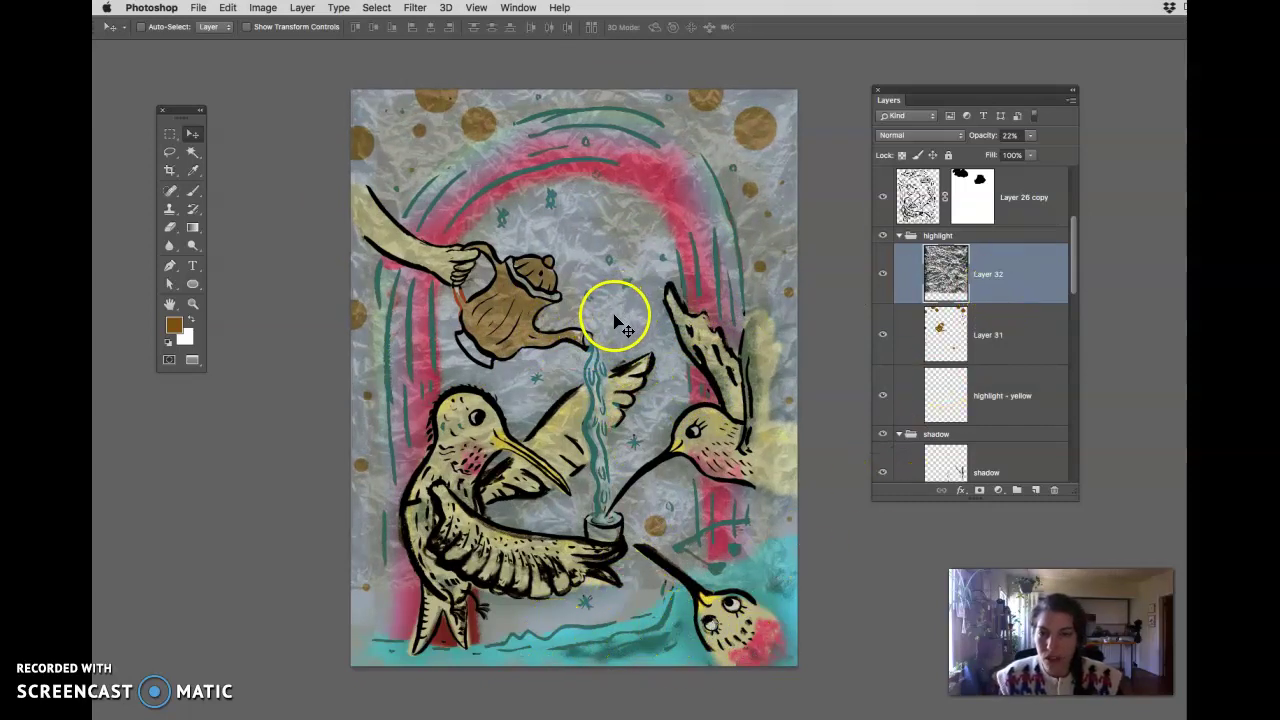
{"action": "left_click", "coordinate": [194, 136]}
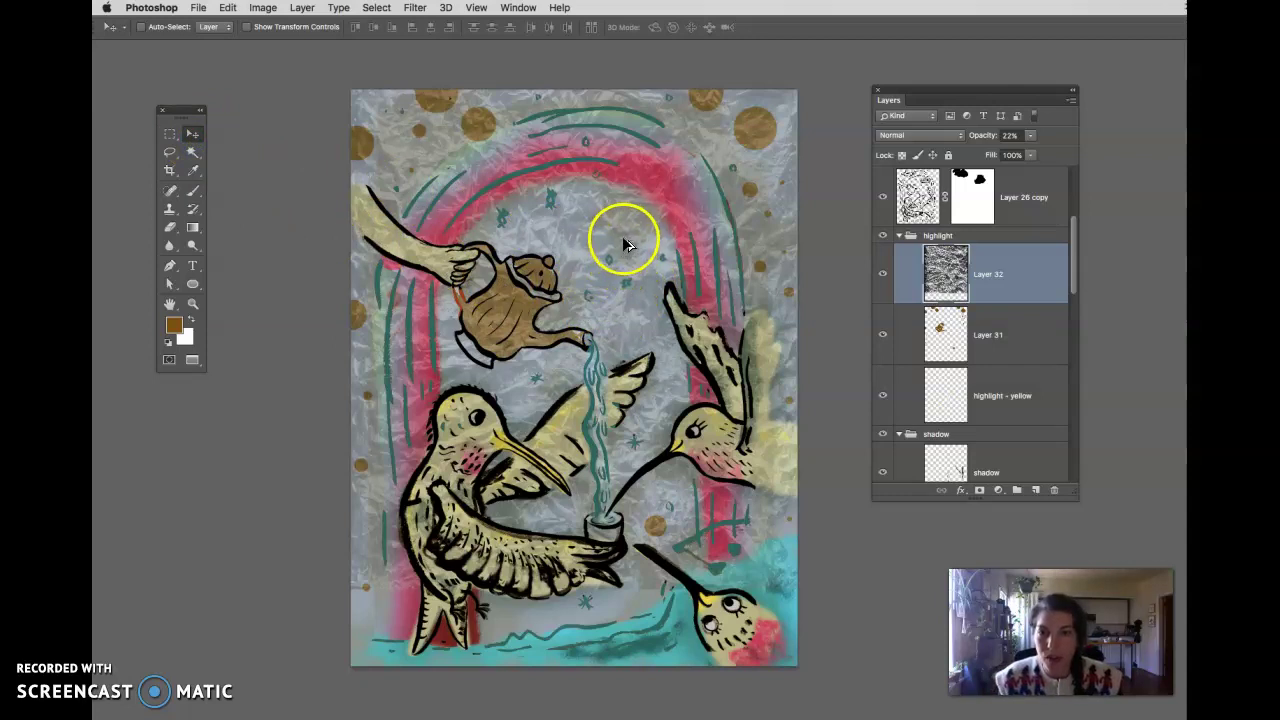
Step: Duplicate the foil layer, flip the copy vertically and slide it to the canvas bottom
{"action": "left_click_drag", "start_coordinate": [626, 245], "coordinate": [624, 288]}
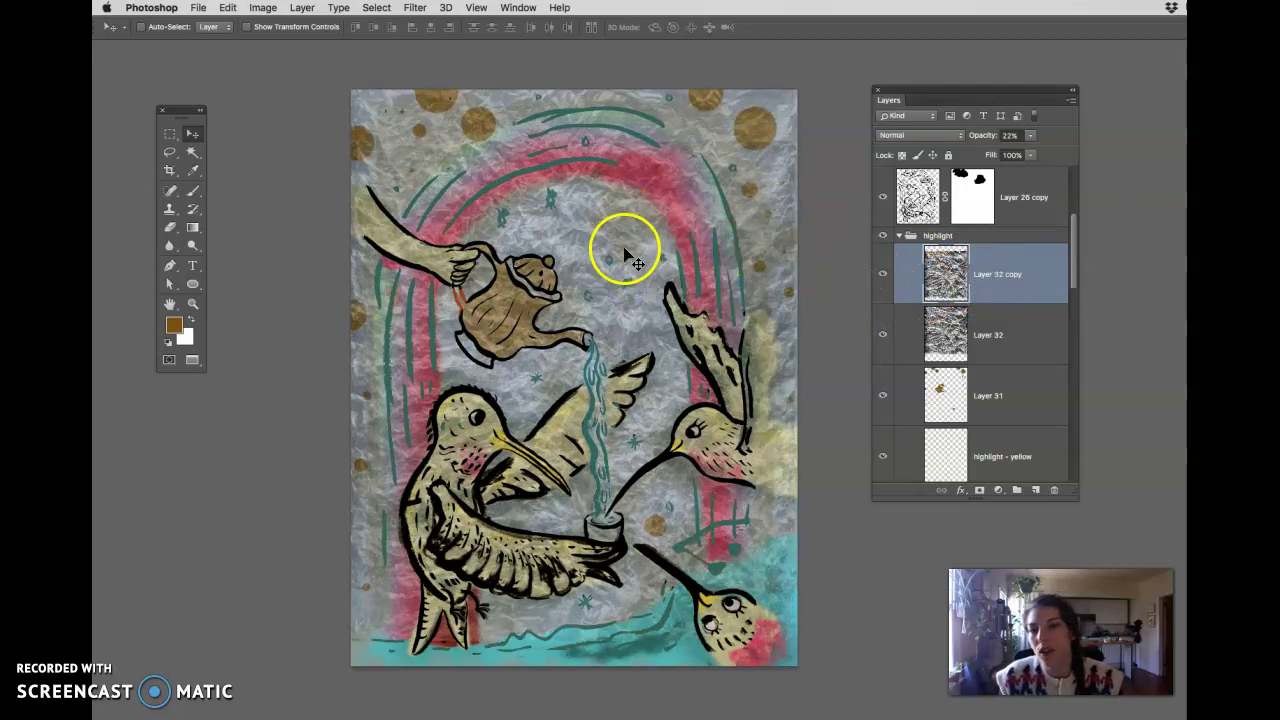
{"action": "left_click_drag", "start_coordinate": [625, 258], "coordinate": [643, 194]}
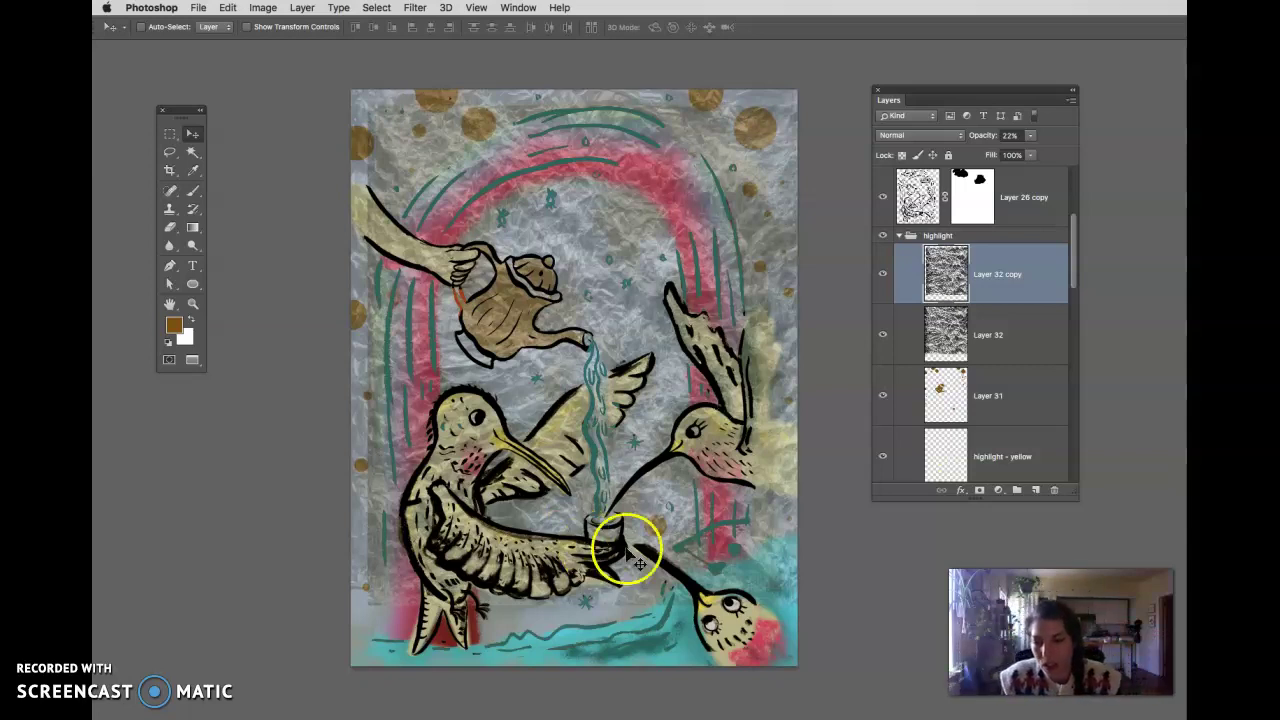
{"action": "left_click", "coordinate": [228, 8]}
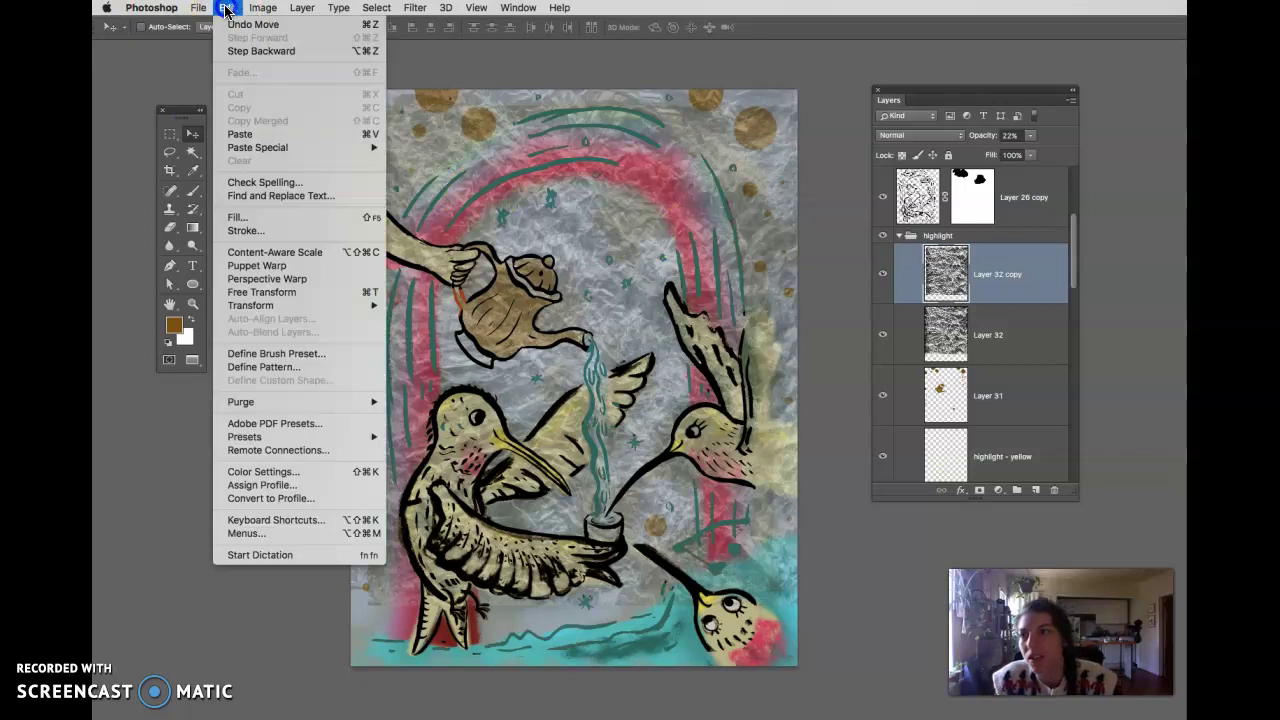
{"action": "mouse_move", "coordinate": [274, 307]}
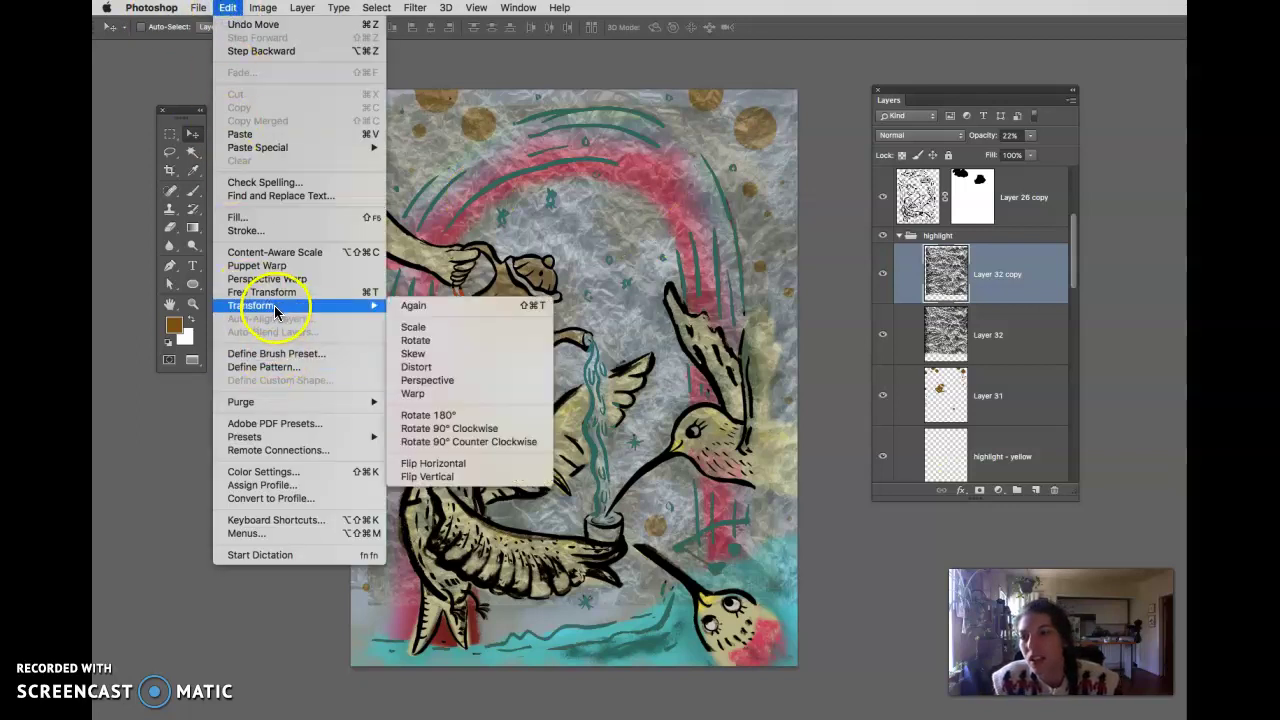
{"action": "left_click", "coordinate": [478, 482]}
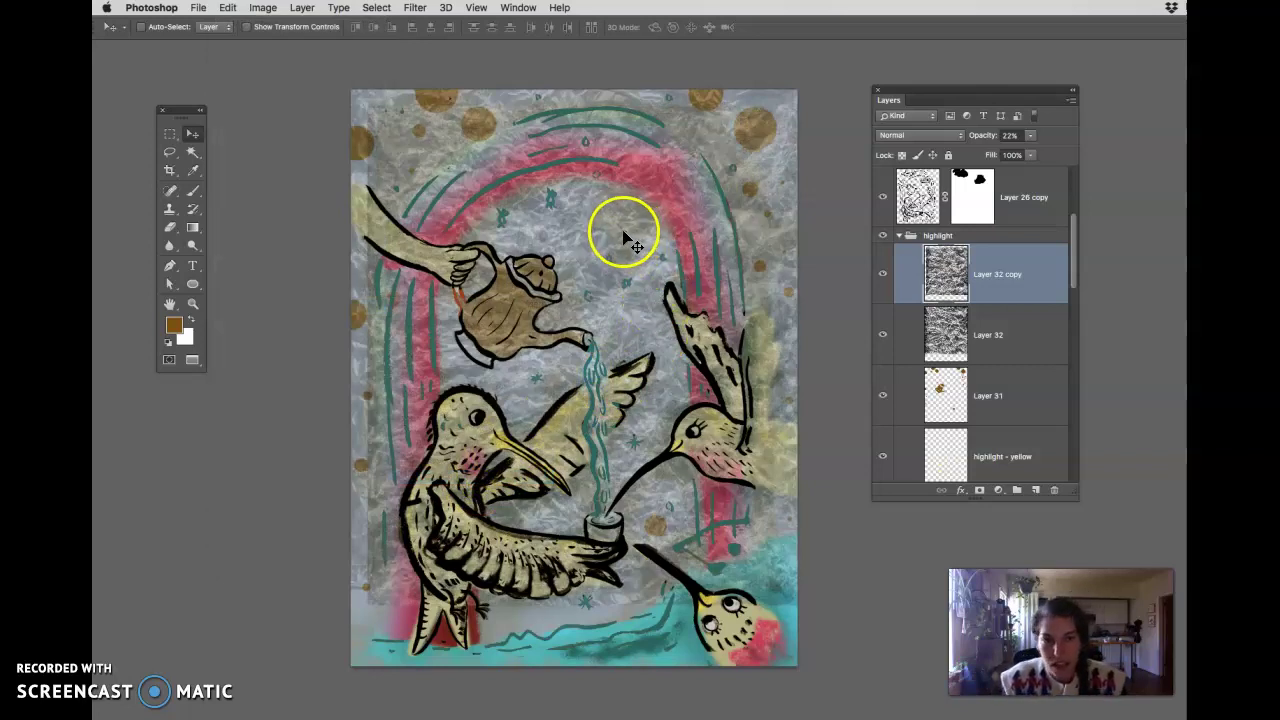
{"action": "left_click_drag", "start_coordinate": [623, 236], "coordinate": [607, 712]}
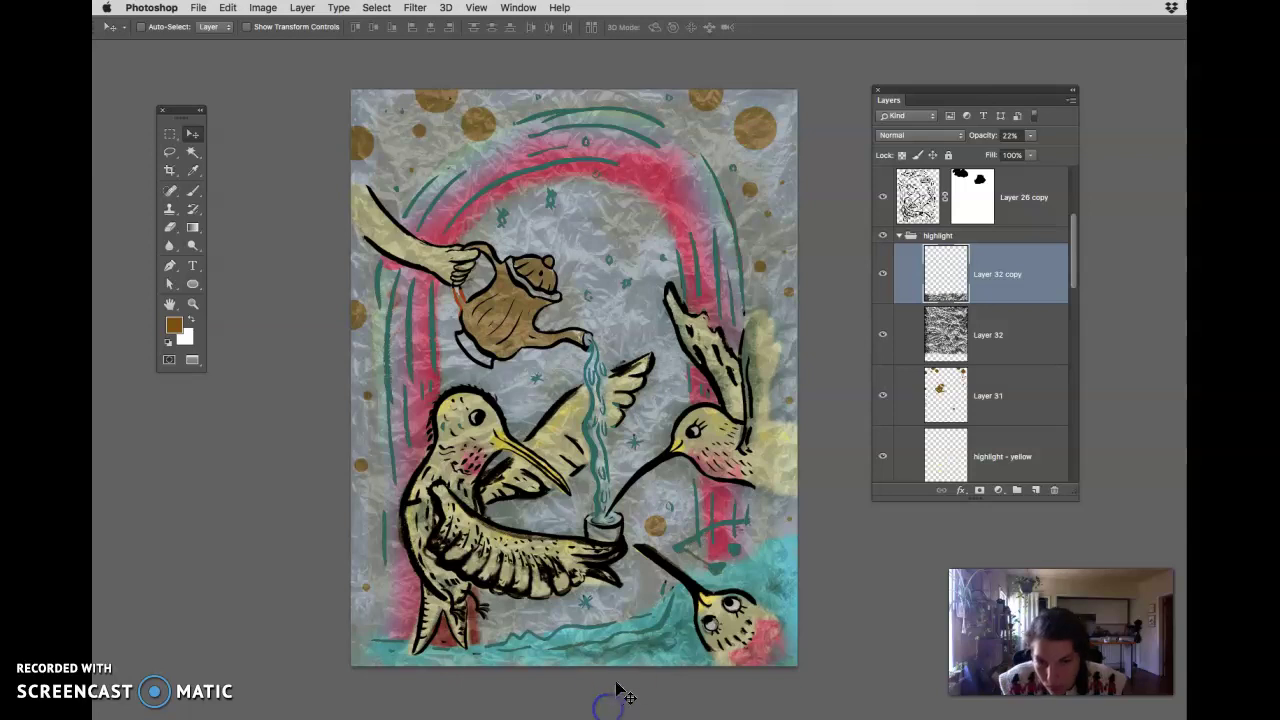
{"action": "left_click", "coordinate": [620, 618]}
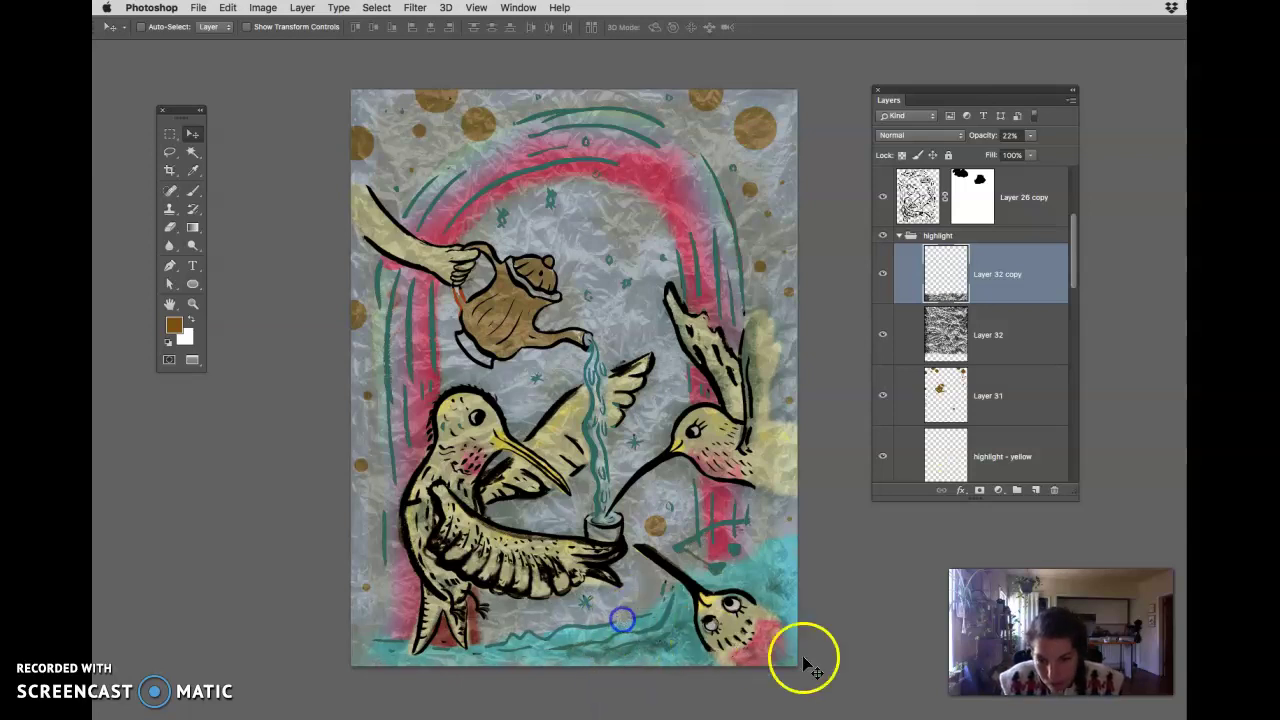
{"action": "key", "text": "super+equal"}
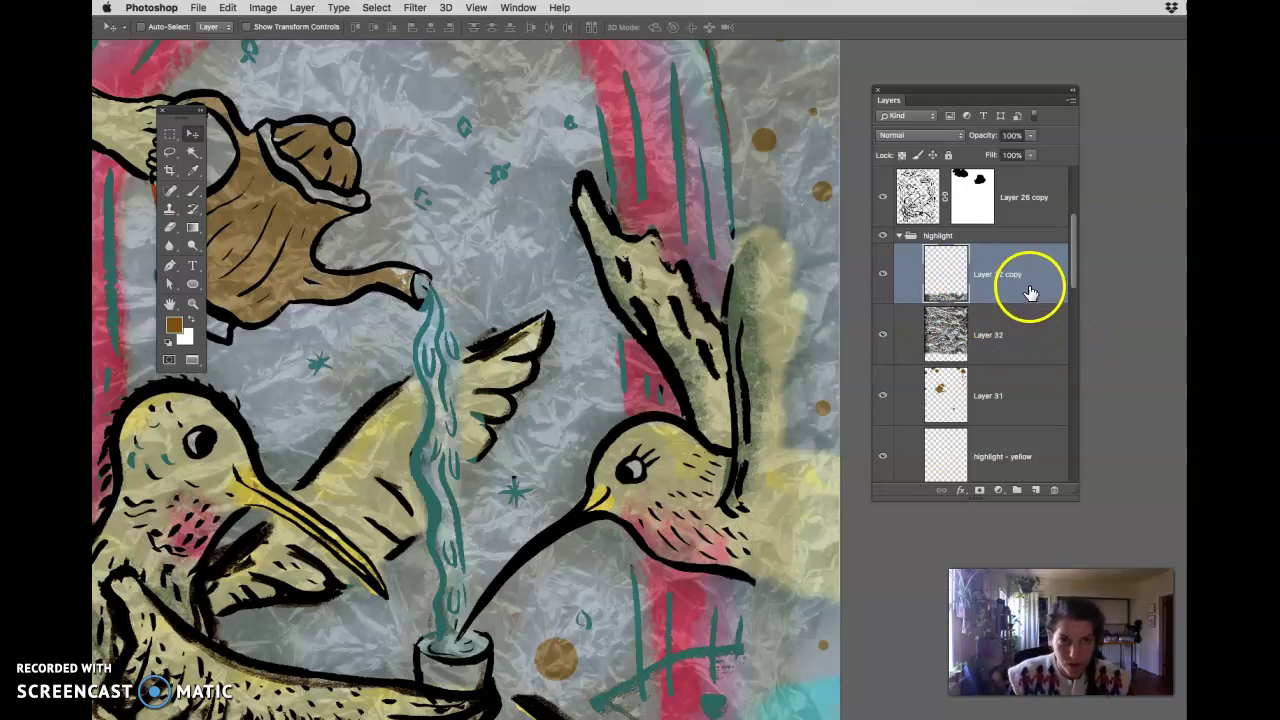
Step: Restore Layer 32 to 100% opacity and reposition the original foil texture
{"action": "left_click", "coordinate": [1013, 341]}
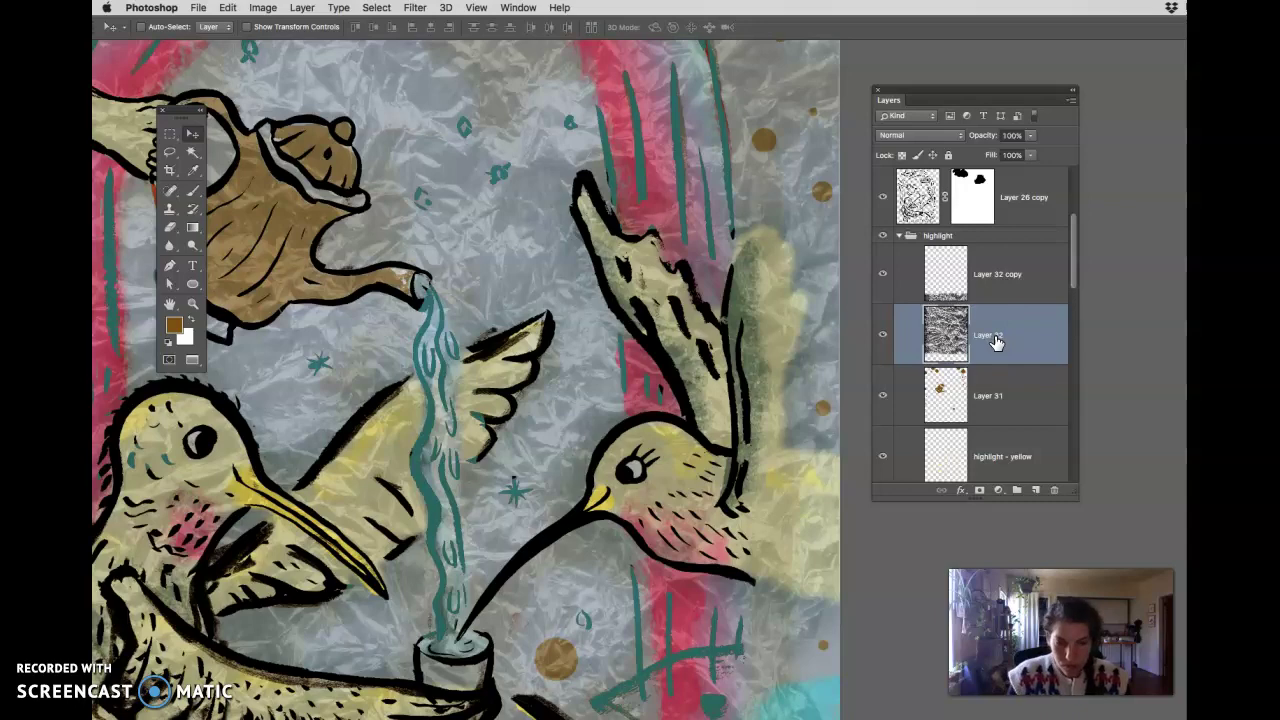
{"action": "key", "text": "0"}
{"action": "scroll", "coordinate": [629, 591], "scroll_direction": "down", "scroll_amount": 10}
{"action": "left_click_drag", "start_coordinate": [651, 480], "coordinate": [894, 480]}
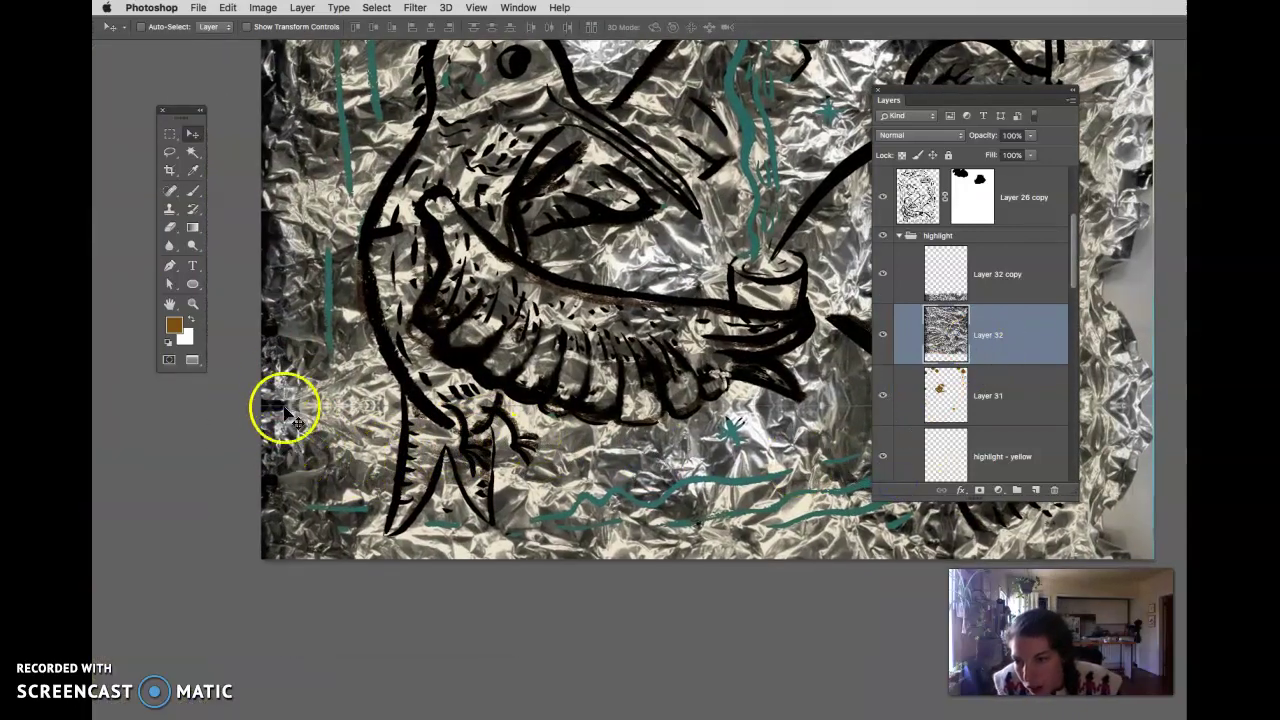
{"action": "left_click_drag", "start_coordinate": [295, 445], "coordinate": [332, 473]}
{"action": "left_click", "coordinate": [1025, 281]}
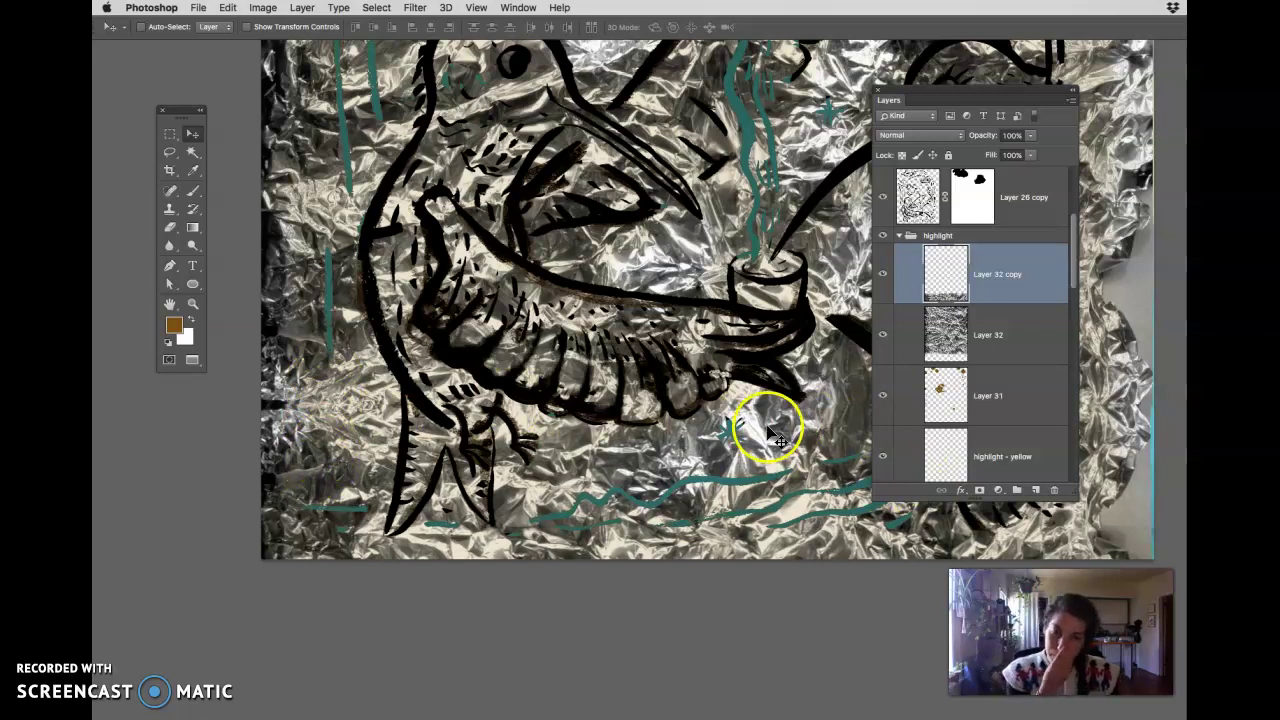
{"action": "left_click_drag", "start_coordinate": [776, 438], "coordinate": [657, 471]}
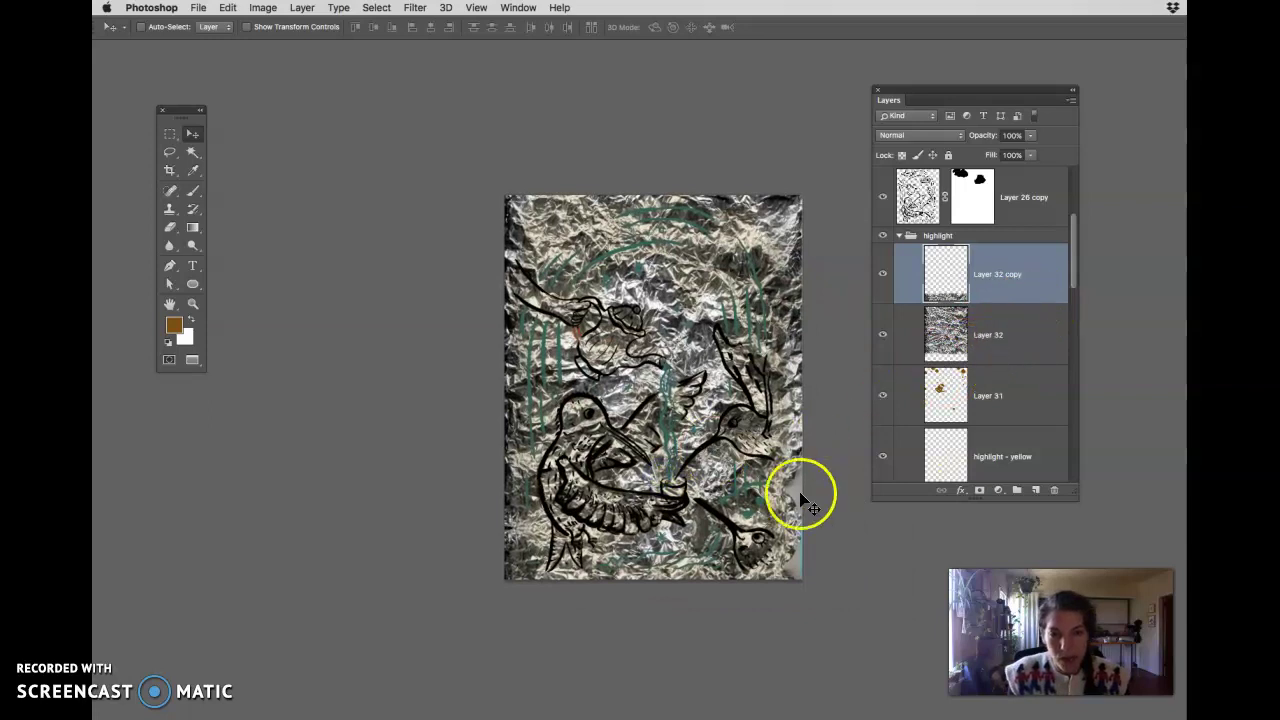
Step: Try merging Layer 32 with its copy, undo it, and adjust Layer 32's opacity
{"action": "left_click", "coordinate": [1020, 338], "text": "shift"}
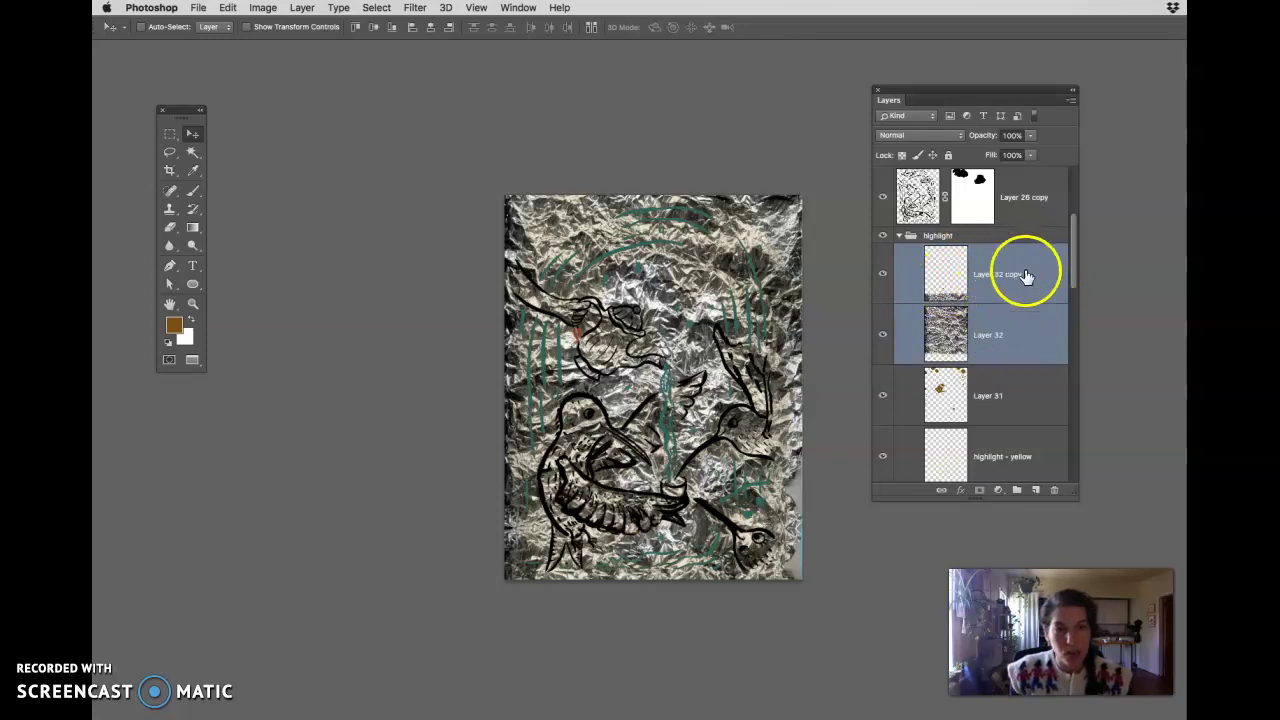
{"action": "right_click", "coordinate": [1025, 319]}
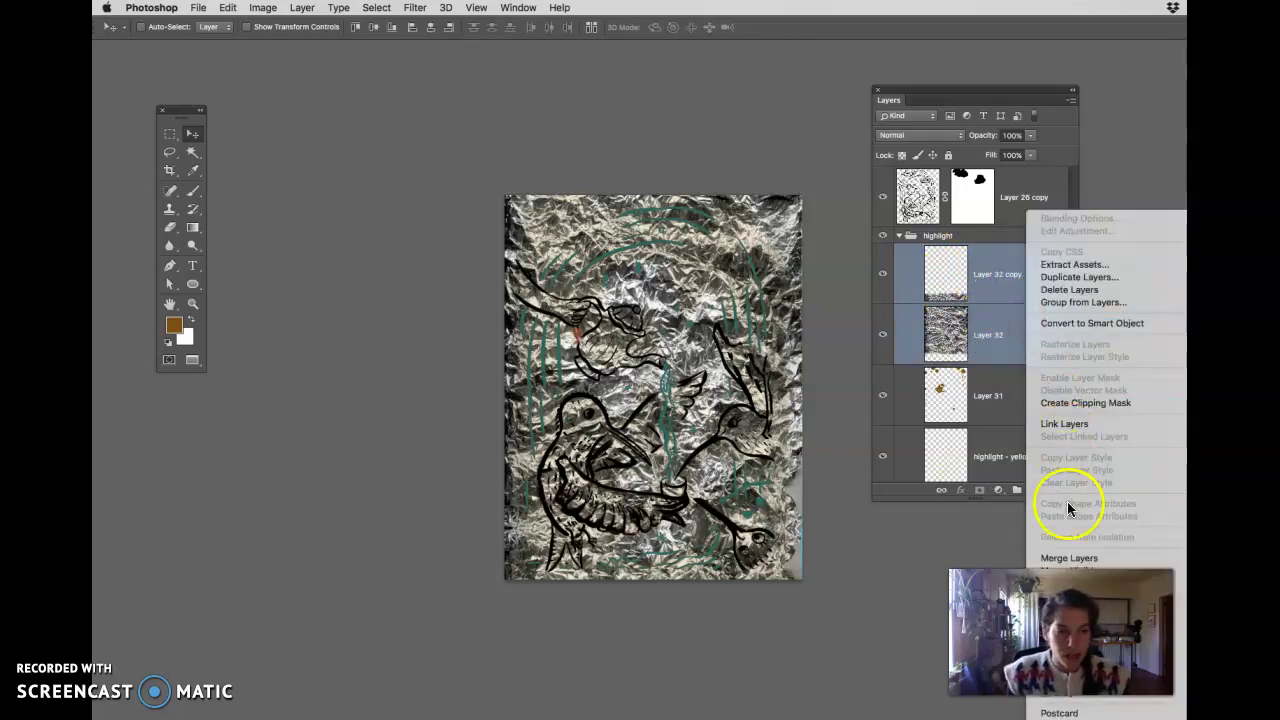
{"action": "left_click", "coordinate": [1066, 557]}
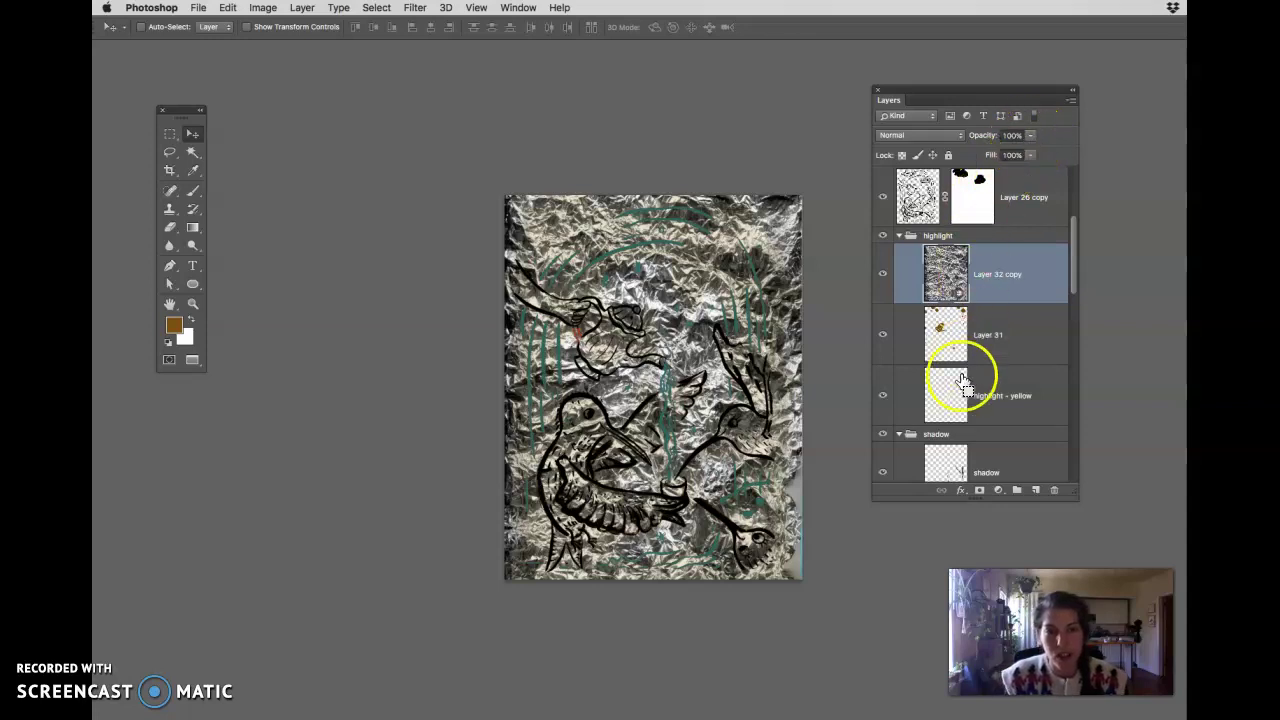
{"action": "key", "text": "super+z"}
{"action": "left_click", "coordinate": [1029, 137]}
{"action": "left_click", "coordinate": [1000, 336]}
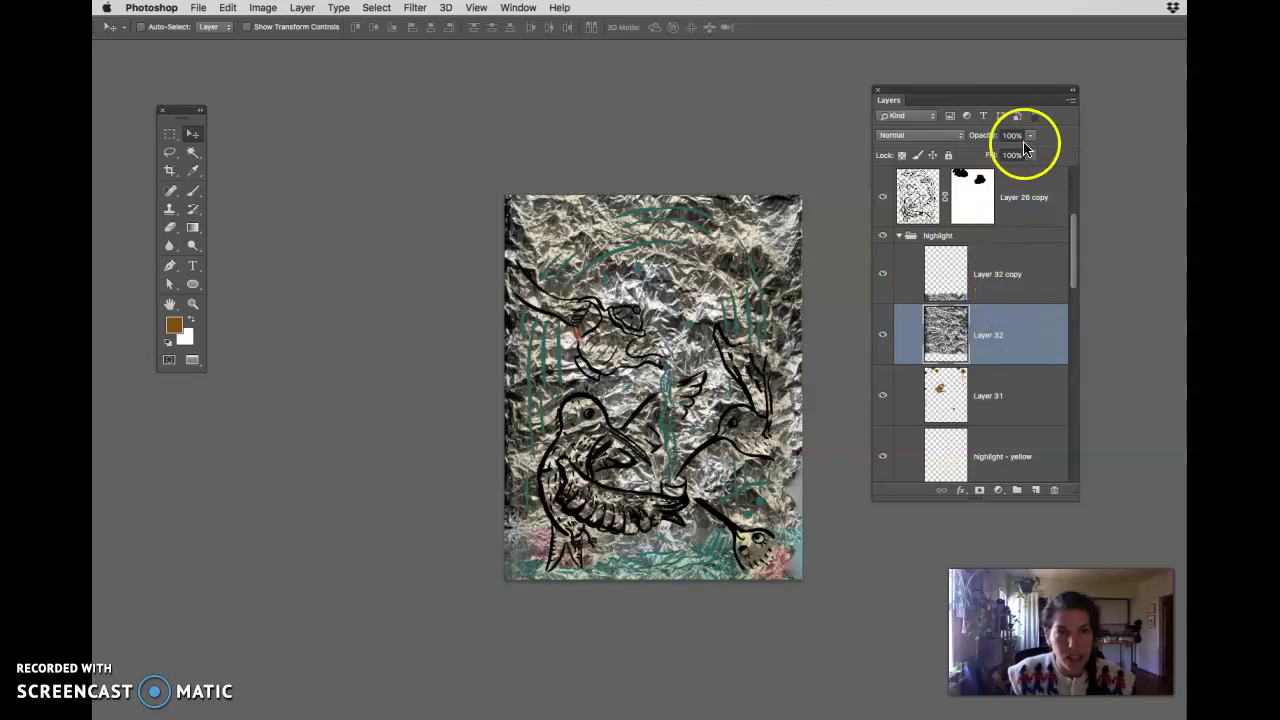
{"action": "left_click", "coordinate": [1010, 152]}
{"action": "left_click", "coordinate": [1013, 283]}
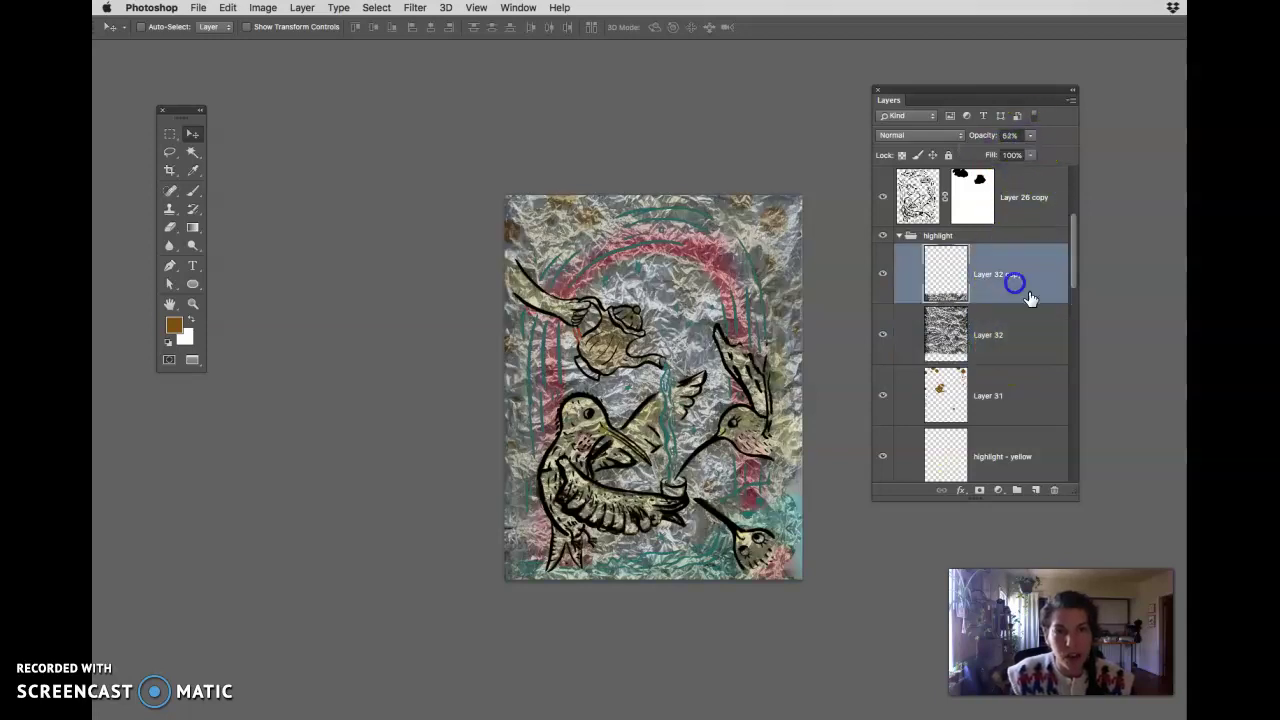
{"action": "left_click", "coordinate": [1013, 328], "text": "shift"}
{"action": "key", "text": "ctrl+e"}
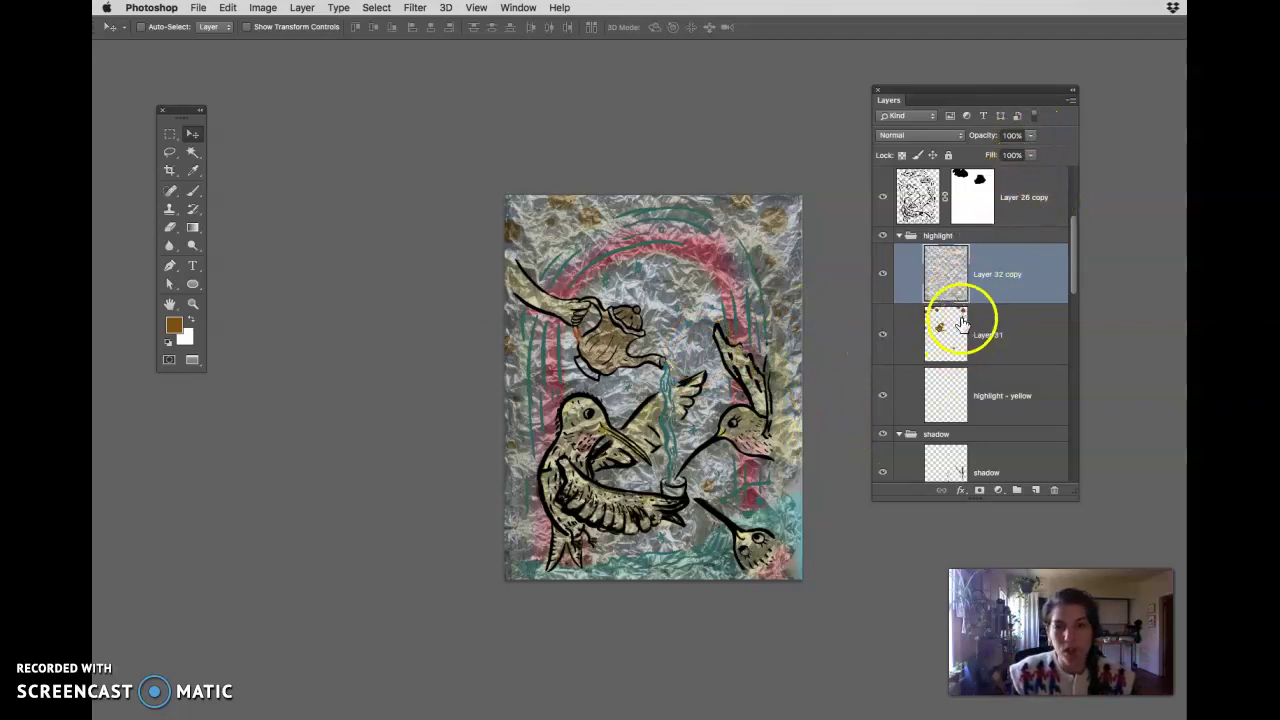
Step: Raise Layer 32 to full opacity, merge it with Layer 32 copy, and fade the result to 47%
{"action": "left_click_drag", "start_coordinate": [968, 327], "coordinate": [1036, 272]}
{"action": "left_click", "coordinate": [1036, 272]}
{"action": "left_click", "coordinate": [1030, 136]}
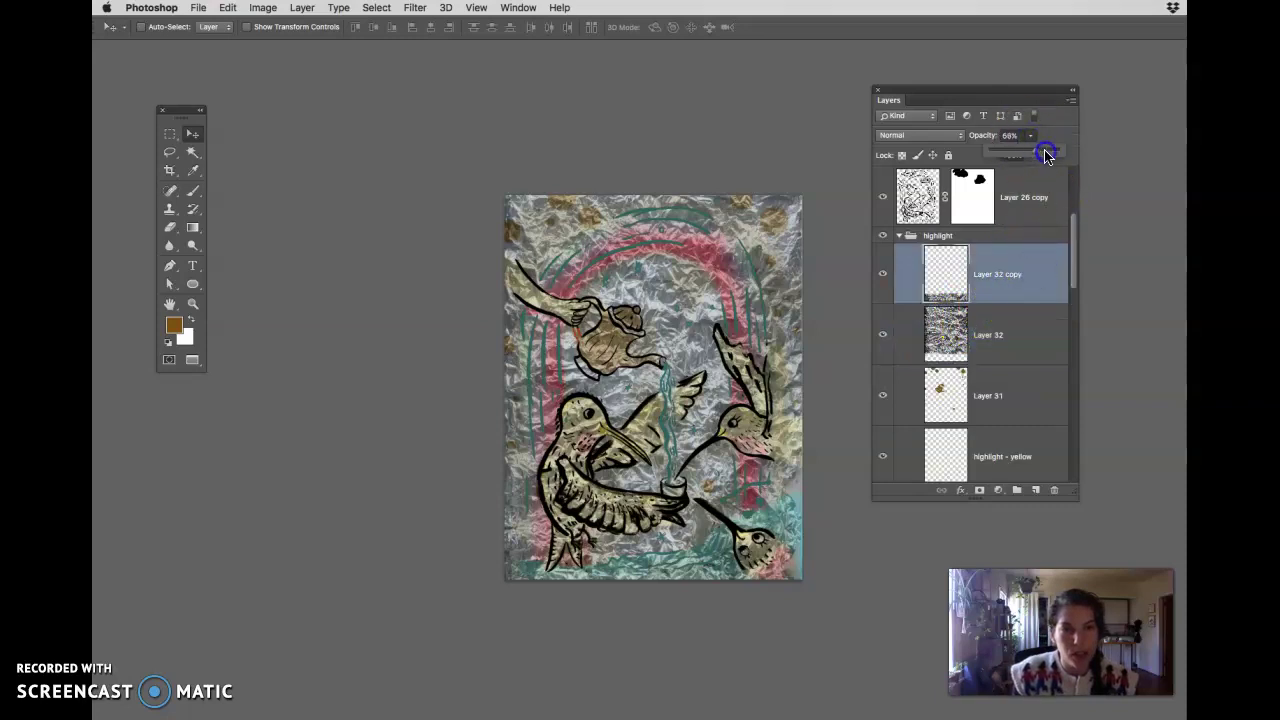
{"action": "left_click", "coordinate": [1030, 345]}
{"action": "left_click", "coordinate": [1024, 293]}
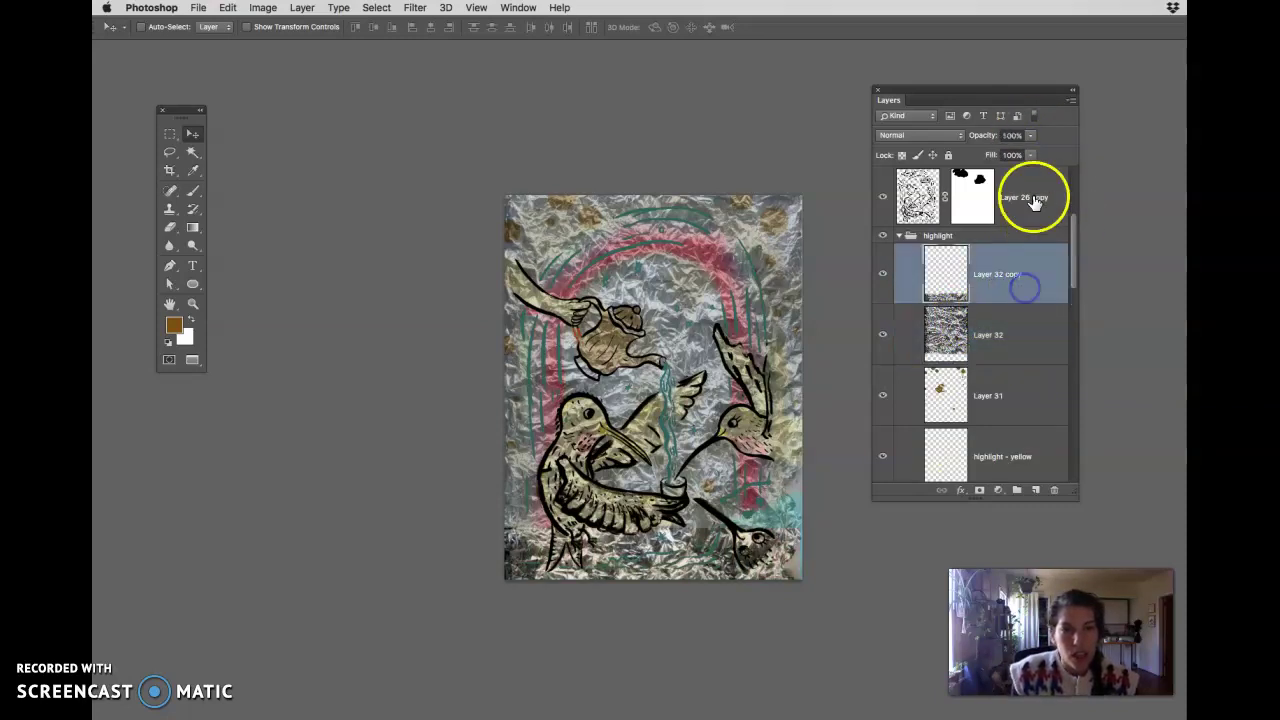
{"action": "left_click", "coordinate": [1029, 325]}
{"action": "left_click_drag", "start_coordinate": [1033, 143], "coordinate": [1123, 151]}
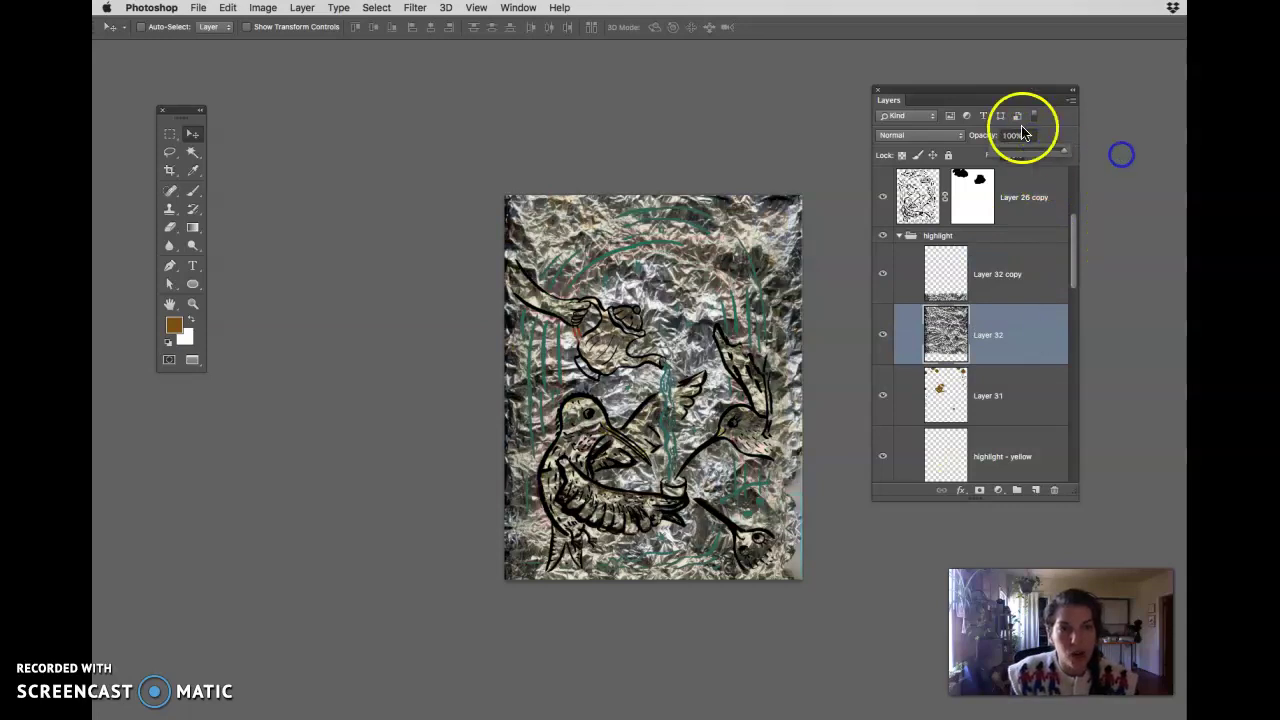
{"action": "left_click", "coordinate": [1036, 285], "text": "shift"}
{"action": "key", "text": "super+e"}
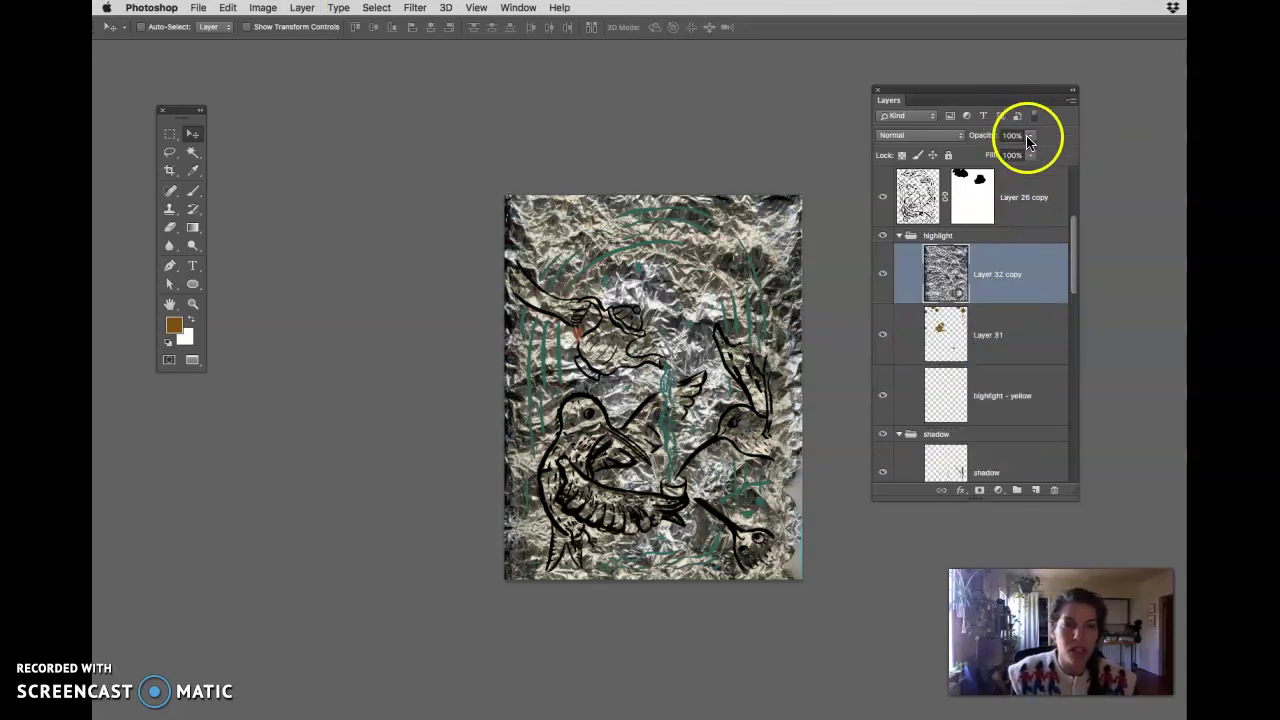
{"action": "left_click_drag", "start_coordinate": [1020, 157], "coordinate": [995, 157]}
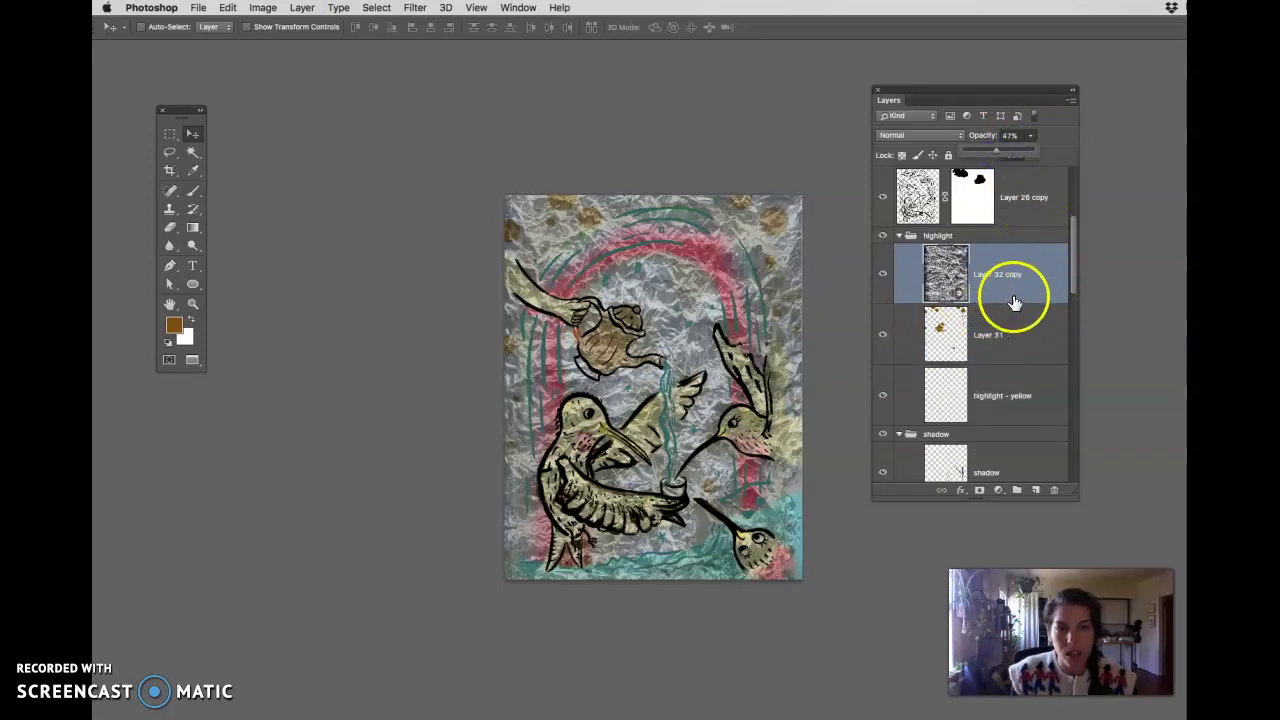
{"action": "left_click", "coordinate": [1035, 145]}
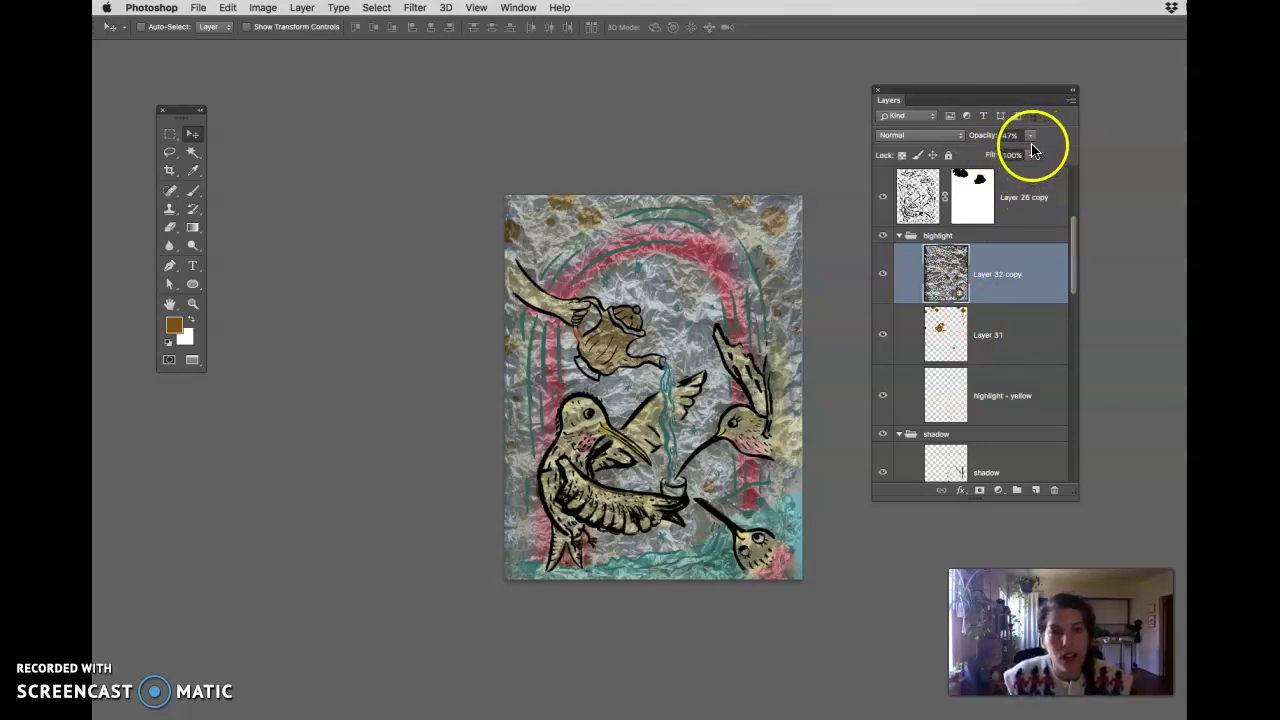
Step: Add a layer mask to Layer 32 copy and set the brush colour to black for masking
{"action": "left_click", "coordinate": [770, 410], "text": "super"}
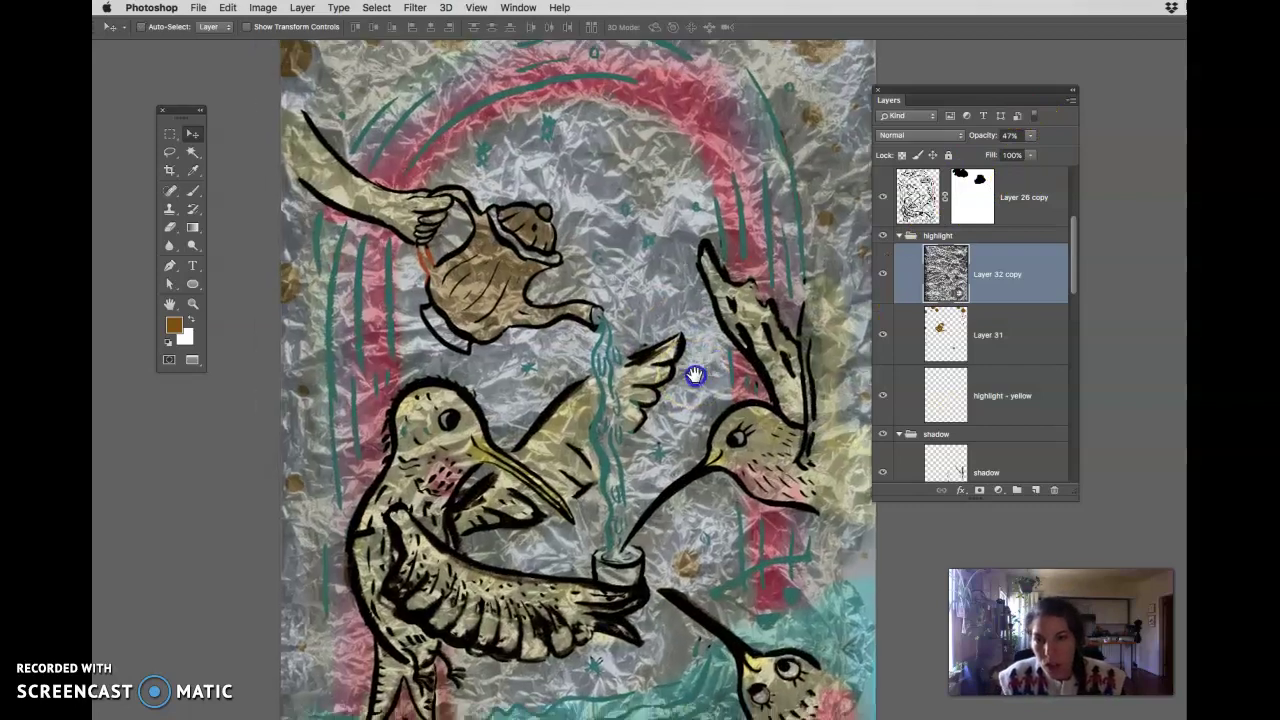
{"action": "left_click_drag", "start_coordinate": [694, 374], "coordinate": [704, 348]}
{"action": "key", "text": "super+minus"}
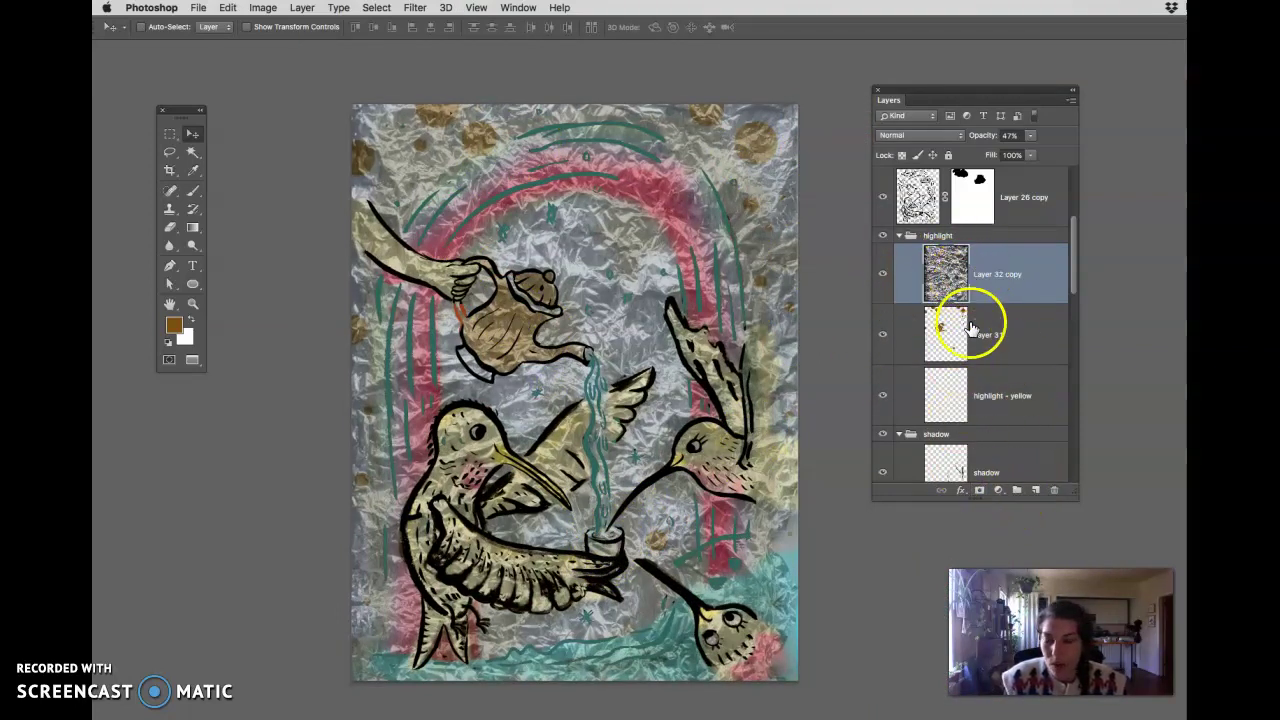
{"action": "left_click", "coordinate": [979, 494]}
{"action": "key", "text": "b"}
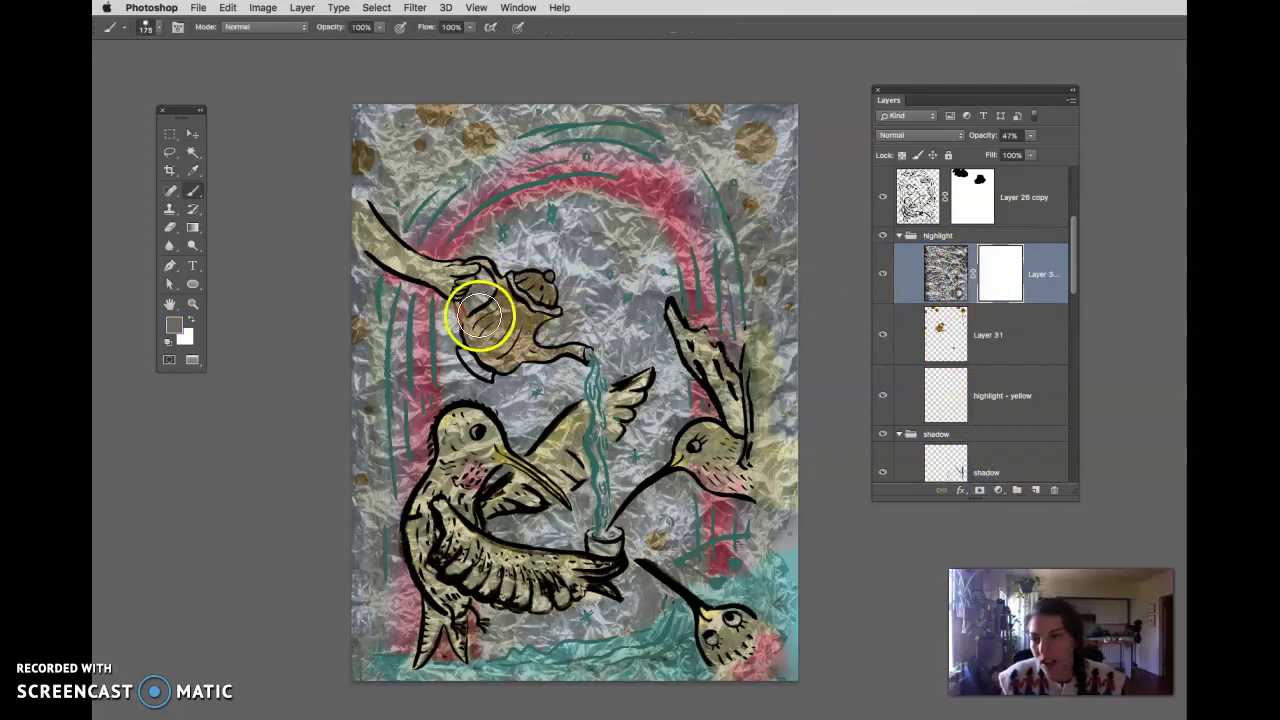
{"action": "left_click", "coordinate": [193, 193]}
{"action": "key", "text": "x"}
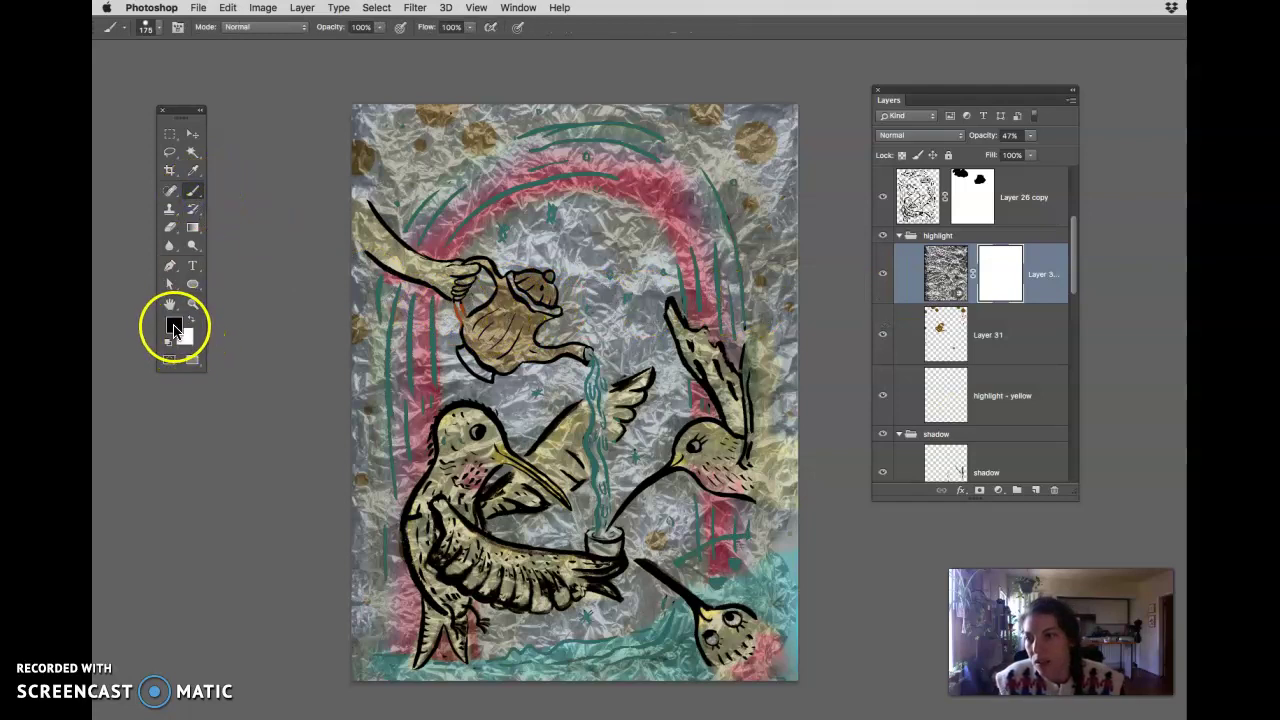
{"action": "left_click", "coordinate": [174, 328]}
{"action": "left_click", "coordinate": [642, 108]}
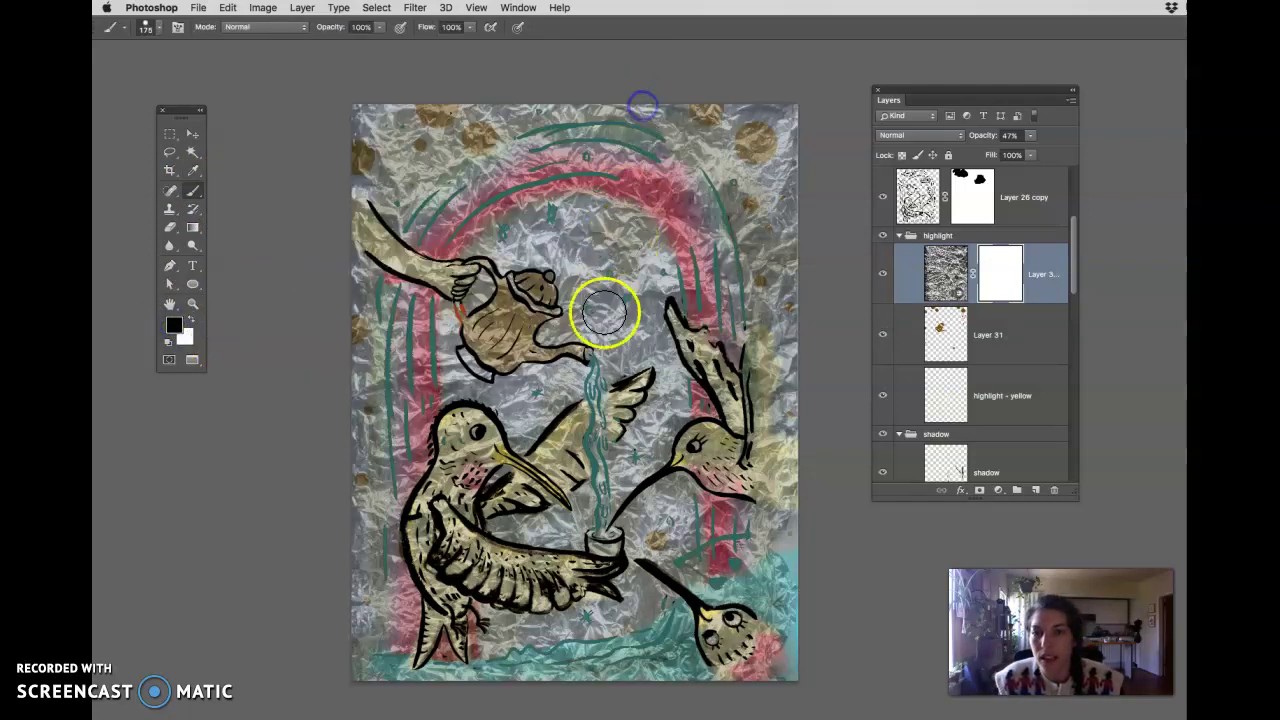
{"action": "mouse_move", "coordinate": [574, 434]}
{"action": "left_mouse_down"}
{"action": "mouse_move", "coordinate": [560, 463]}
{"action": "mouse_move", "coordinate": [583, 421]}
{"action": "mouse_move", "coordinate": [551, 462]}
{"action": "mouse_move", "coordinate": [576, 437]}
{"action": "left_mouse_up"}
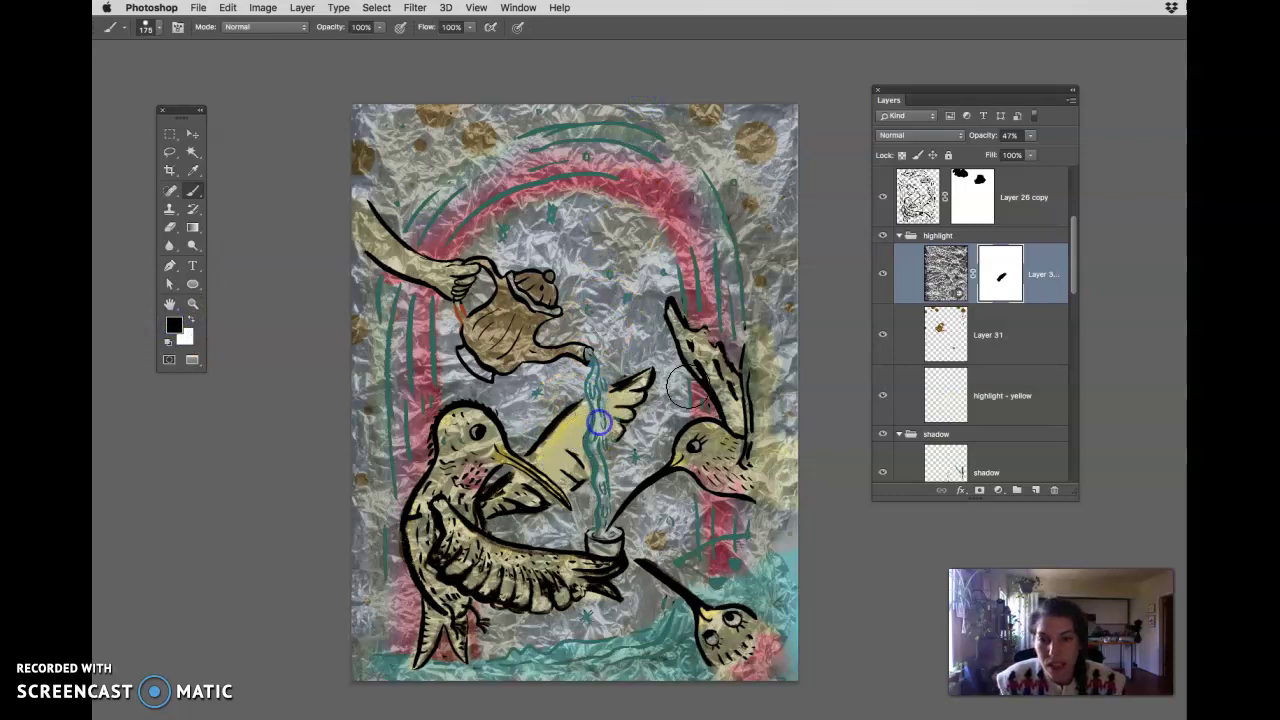
{"action": "left_click", "coordinate": [1010, 289]}
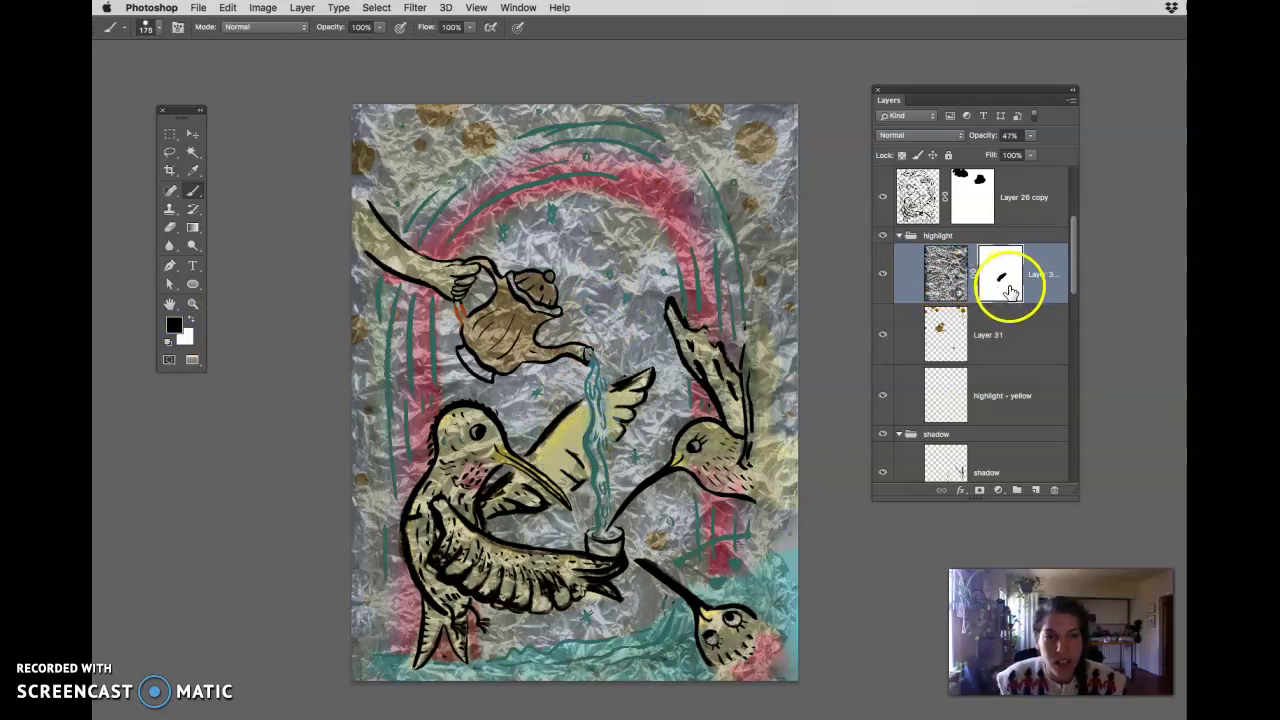
Step: Load the Dry Media Brushes set and pick the Pastel Medium Tip brush
{"action": "left_click", "coordinate": [157, 29]}
{"action": "left_click_drag", "start_coordinate": [294, 176], "coordinate": [271, 149]}
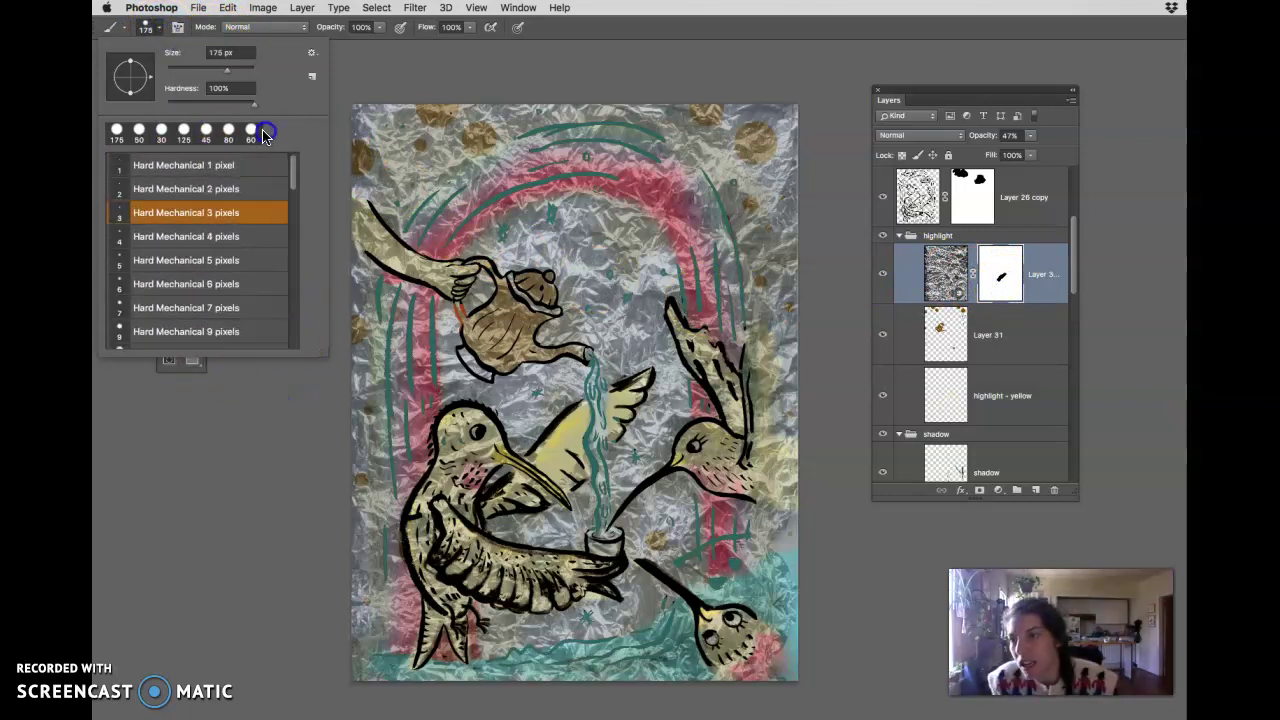
{"action": "left_click", "coordinate": [311, 53]}
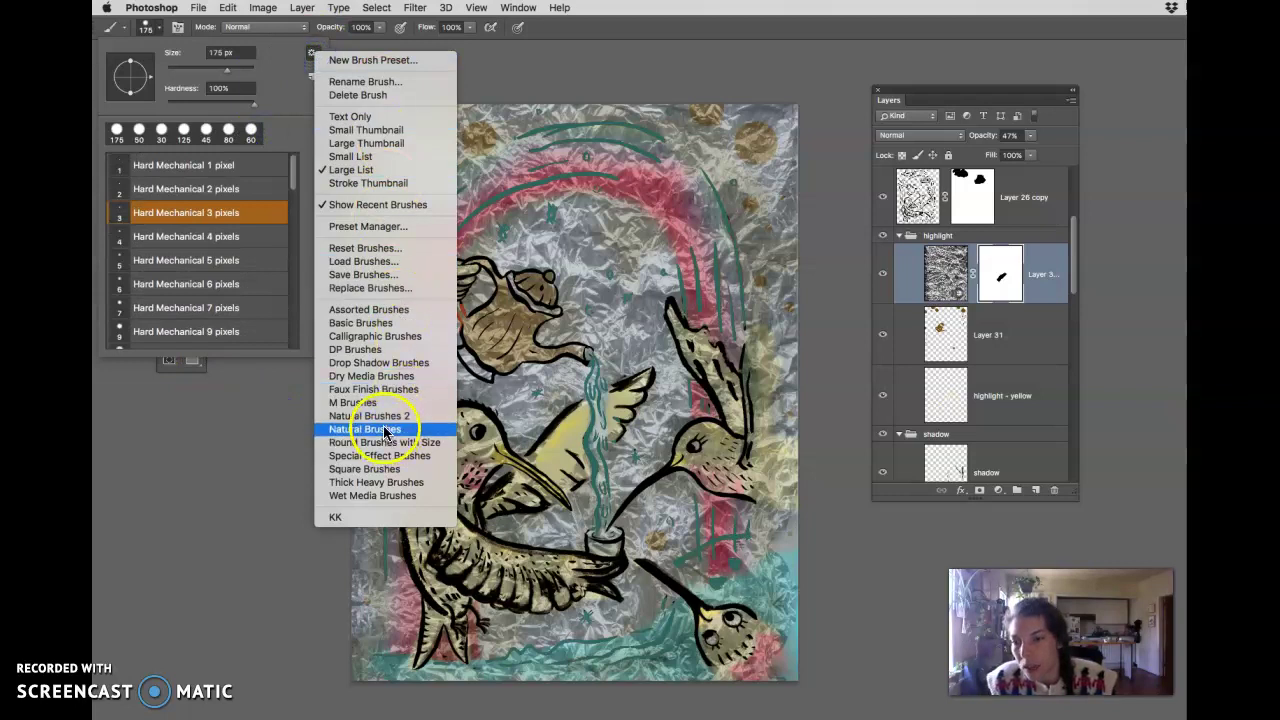
{"action": "left_click", "coordinate": [368, 376]}
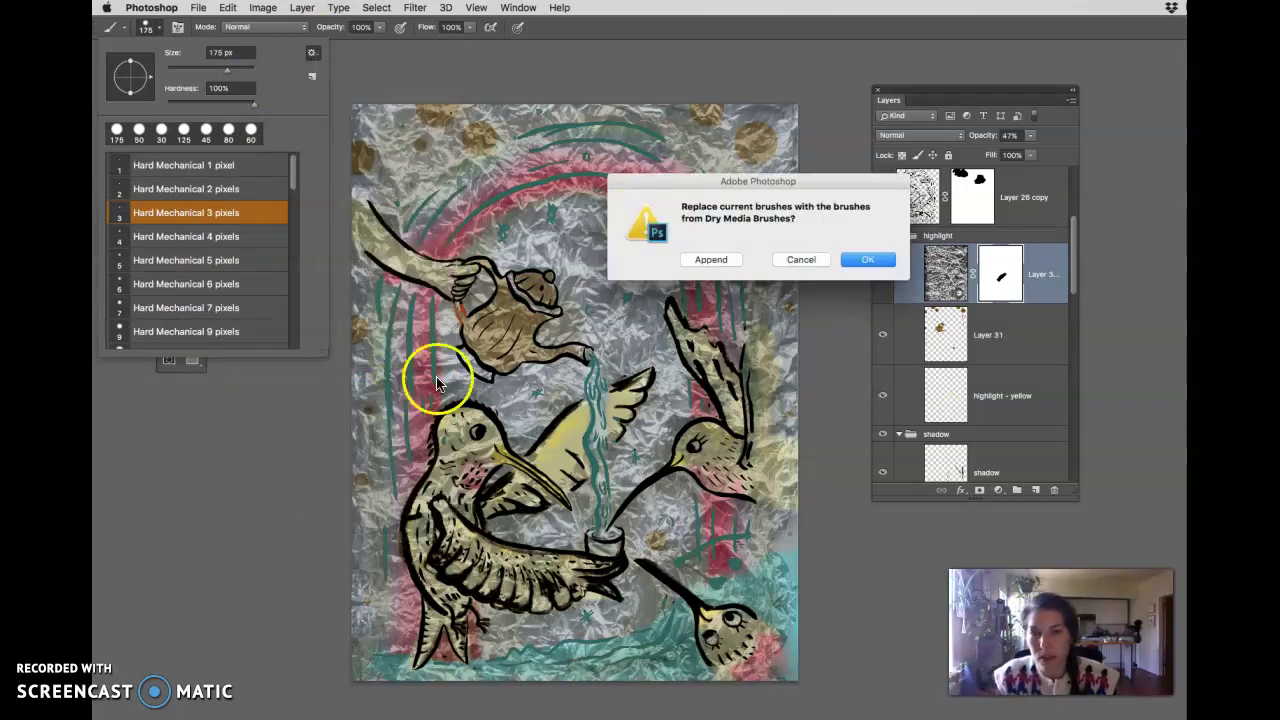
{"action": "left_click", "coordinate": [862, 260]}
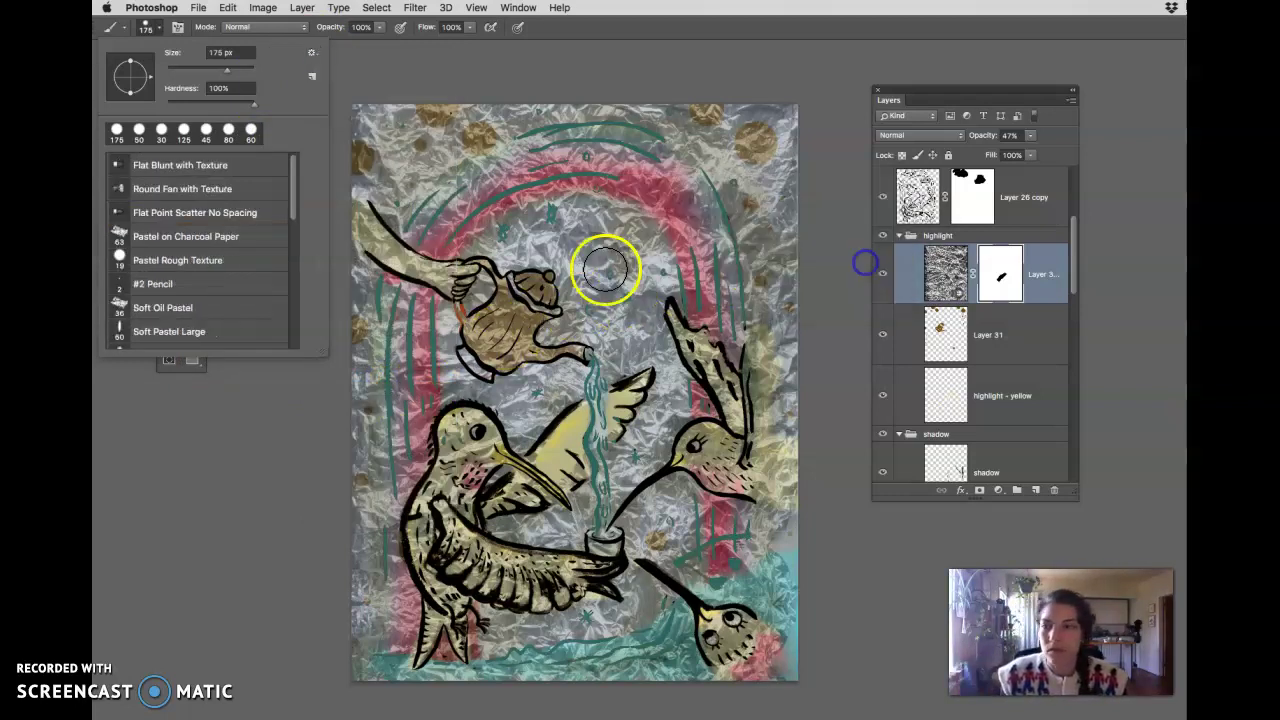
{"action": "left_click_drag", "start_coordinate": [293, 214], "coordinate": [286, 401]}
{"action": "left_click", "coordinate": [200, 338]}
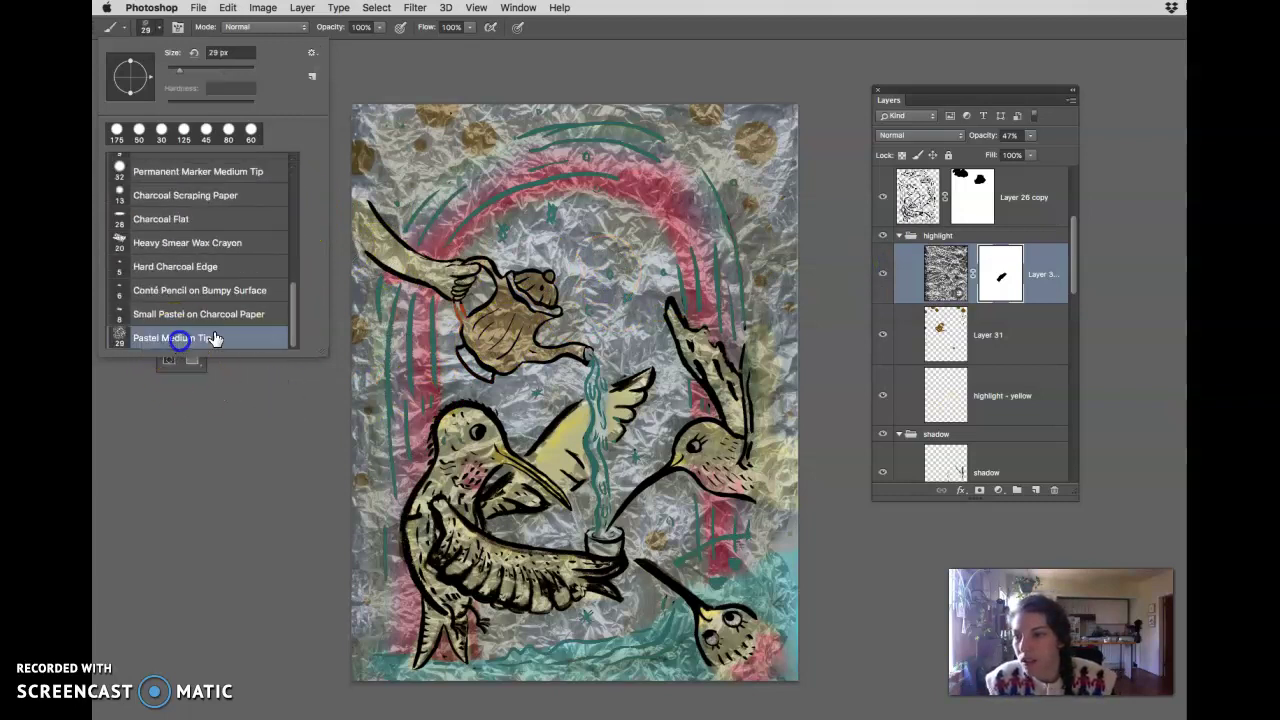
{"action": "left_click", "coordinate": [477, 457]}
Step: Paint the mask with a 175-pixel brush over the birds, hand, teapot and water stream
{"action": "mouse_move", "coordinate": [485, 465]}
{"action": "left_mouse_down"}
{"action": "mouse_move", "coordinate": [466, 432]}
{"action": "mouse_move", "coordinate": [481, 460]}
{"action": "mouse_move", "coordinate": [476, 450]}
{"action": "mouse_move", "coordinate": [464, 493]}
{"action": "mouse_move", "coordinate": [442, 472]}
{"action": "mouse_move", "coordinate": [475, 437]}
{"action": "mouse_move", "coordinate": [440, 511]}
{"action": "mouse_move", "coordinate": [452, 585]}
{"action": "mouse_move", "coordinate": [571, 579]}
{"action": "mouse_move", "coordinate": [456, 573]}
{"action": "mouse_move", "coordinate": [426, 658]}
{"action": "left_mouse_up"}
{"action": "key", "text": "bracketright"}
{"action": "key", "text": "bracketright"}
{"action": "key", "text": "bracketright"}
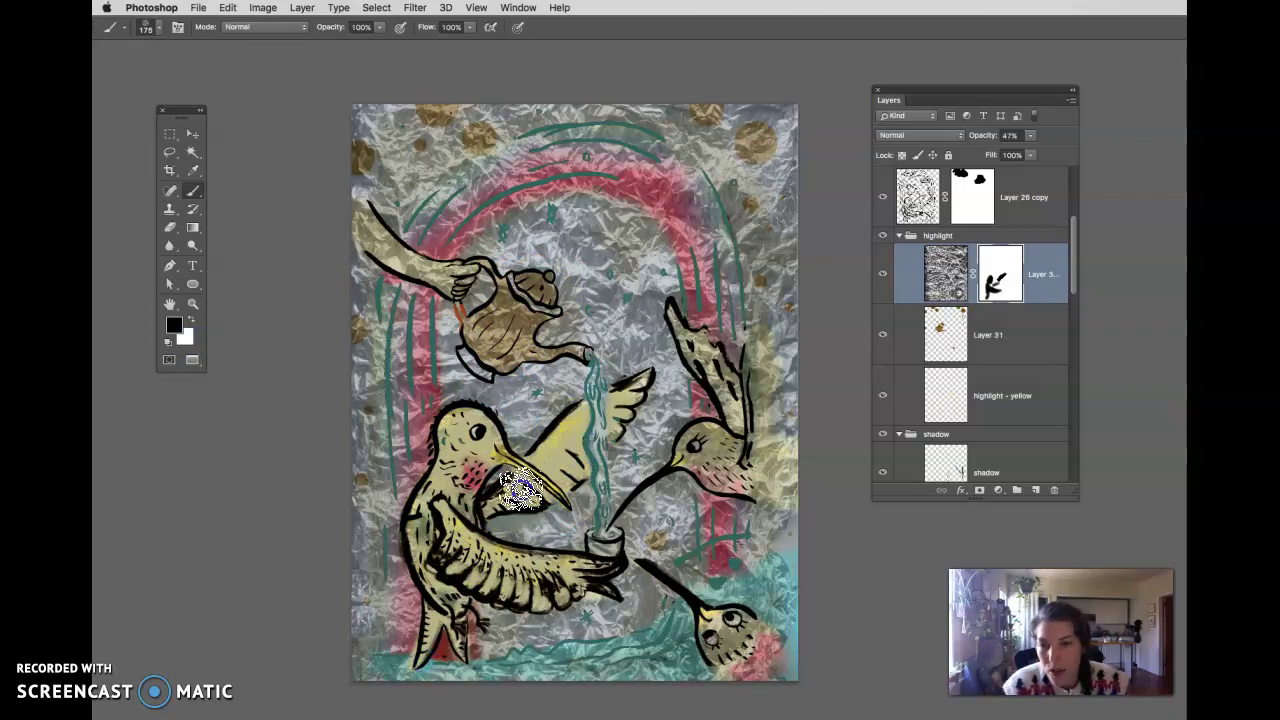
{"action": "mouse_move", "coordinate": [728, 484]}
{"action": "left_mouse_down"}
{"action": "mouse_move", "coordinate": [803, 481]}
{"action": "mouse_move", "coordinate": [802, 495]}
{"action": "mouse_move", "coordinate": [738, 441]}
{"action": "mouse_move", "coordinate": [698, 451]}
{"action": "mouse_move", "coordinate": [698, 352]}
{"action": "mouse_move", "coordinate": [730, 406]}
{"action": "mouse_move", "coordinate": [760, 406]}
{"action": "mouse_move", "coordinate": [759, 348]}
{"action": "mouse_move", "coordinate": [772, 469]}
{"action": "mouse_move", "coordinate": [824, 469]}
{"action": "mouse_move", "coordinate": [673, 469]}
{"action": "mouse_move", "coordinate": [699, 464]}
{"action": "mouse_move", "coordinate": [714, 639]}
{"action": "mouse_move", "coordinate": [750, 688]}
{"action": "mouse_move", "coordinate": [772, 653]}
{"action": "mouse_move", "coordinate": [809, 680]}
{"action": "left_mouse_up"}
{"action": "left_click", "coordinate": [541, 357]}
{"action": "mouse_move", "coordinate": [541, 357]}
{"action": "left_mouse_down"}
{"action": "mouse_move", "coordinate": [443, 253]}
{"action": "mouse_move", "coordinate": [370, 222]}
{"action": "mouse_move", "coordinate": [466, 280]}
{"action": "mouse_move", "coordinate": [490, 324]}
{"action": "mouse_move", "coordinate": [483, 348]}
{"action": "mouse_move", "coordinate": [469, 345]}
{"action": "mouse_move", "coordinate": [533, 285]}
{"action": "mouse_move", "coordinate": [516, 355]}
{"action": "mouse_move", "coordinate": [601, 356]}
{"action": "mouse_move", "coordinate": [566, 358]}
{"action": "mouse_move", "coordinate": [507, 283]}
{"action": "left_mouse_up"}
{"action": "left_click", "coordinate": [595, 375]}
{"action": "left_click_drag", "start_coordinate": [595, 375], "coordinate": [603, 545]}
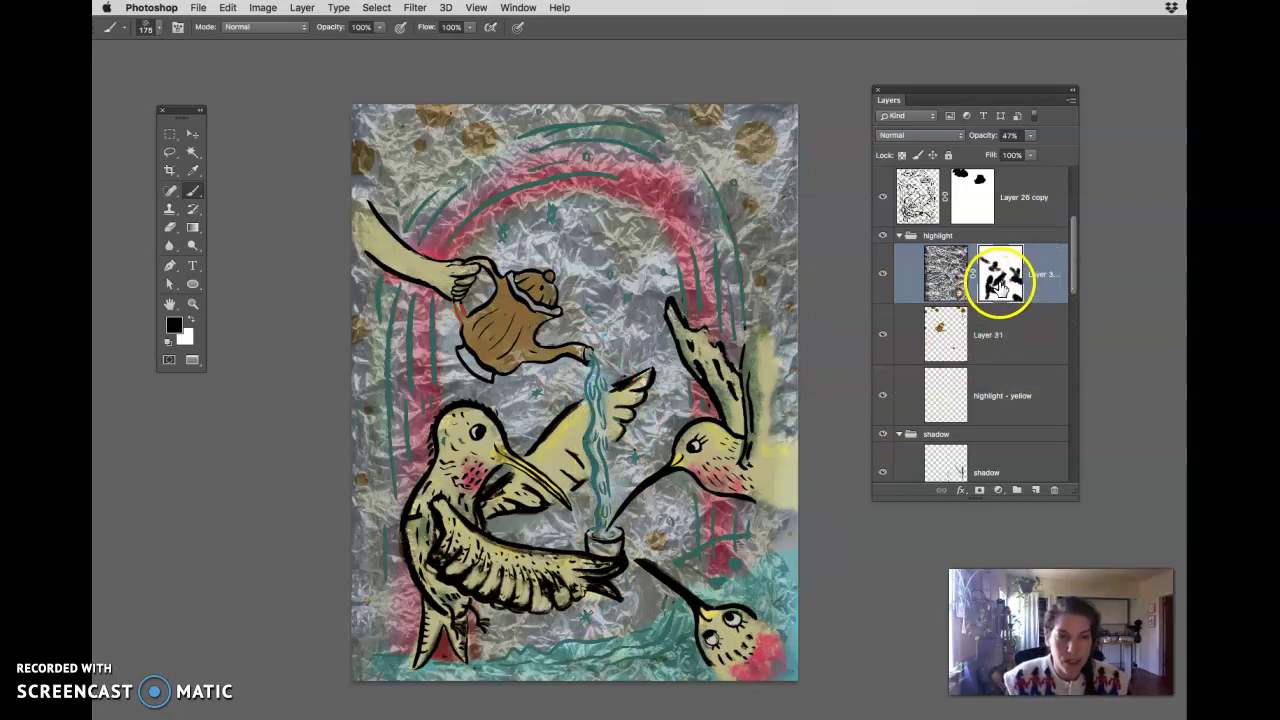
Step: Delete the foil layer's mask and hide the layer
{"action": "right_click", "coordinate": [1000, 285]}
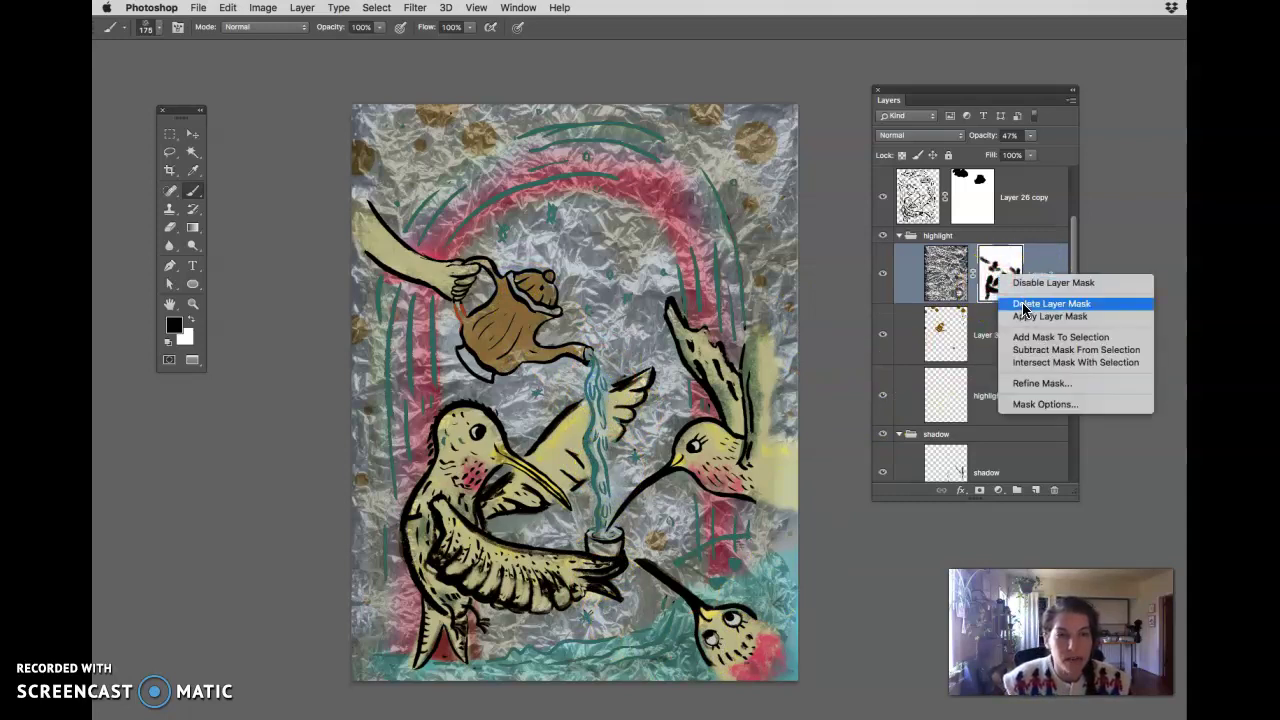
{"action": "left_click", "coordinate": [1052, 304]}
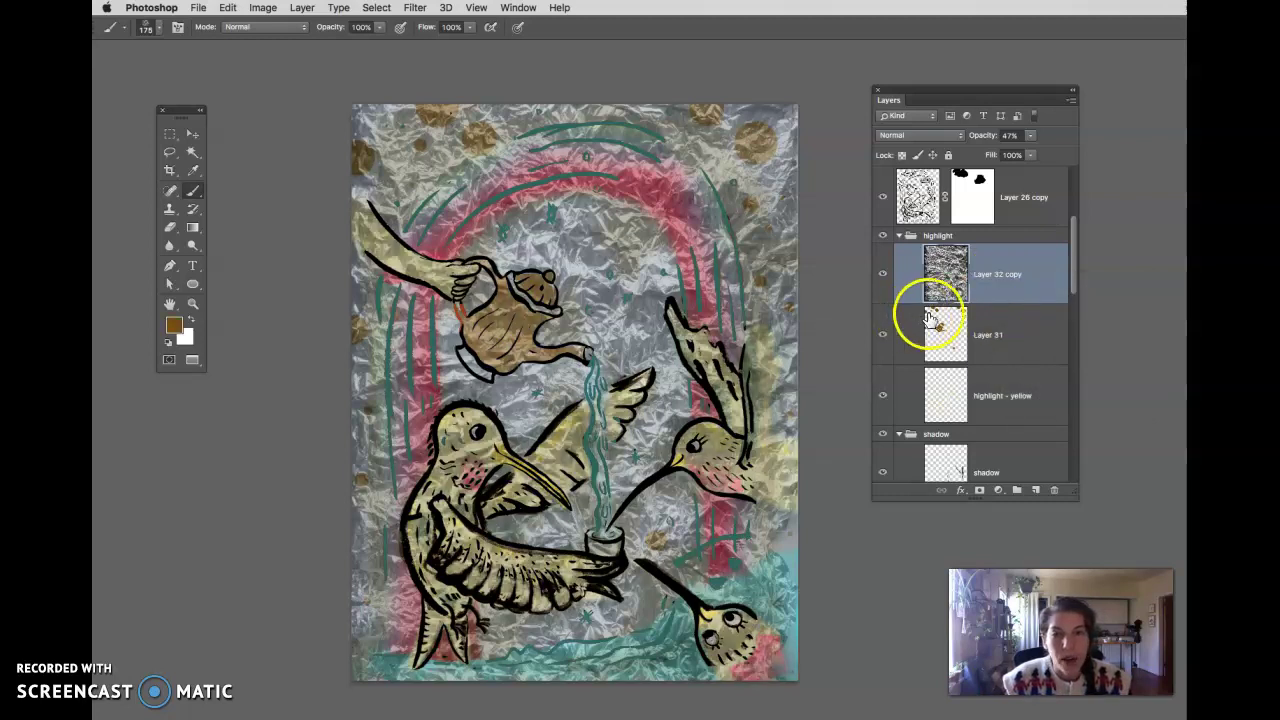
{"action": "left_click", "coordinate": [882, 273]}
Step: Set Layer 32 copy to 100% opacity, select the whole canvas, and hide the foil layer
{"action": "key", "text": "v"}
{"action": "left_click", "coordinate": [1010, 344]}
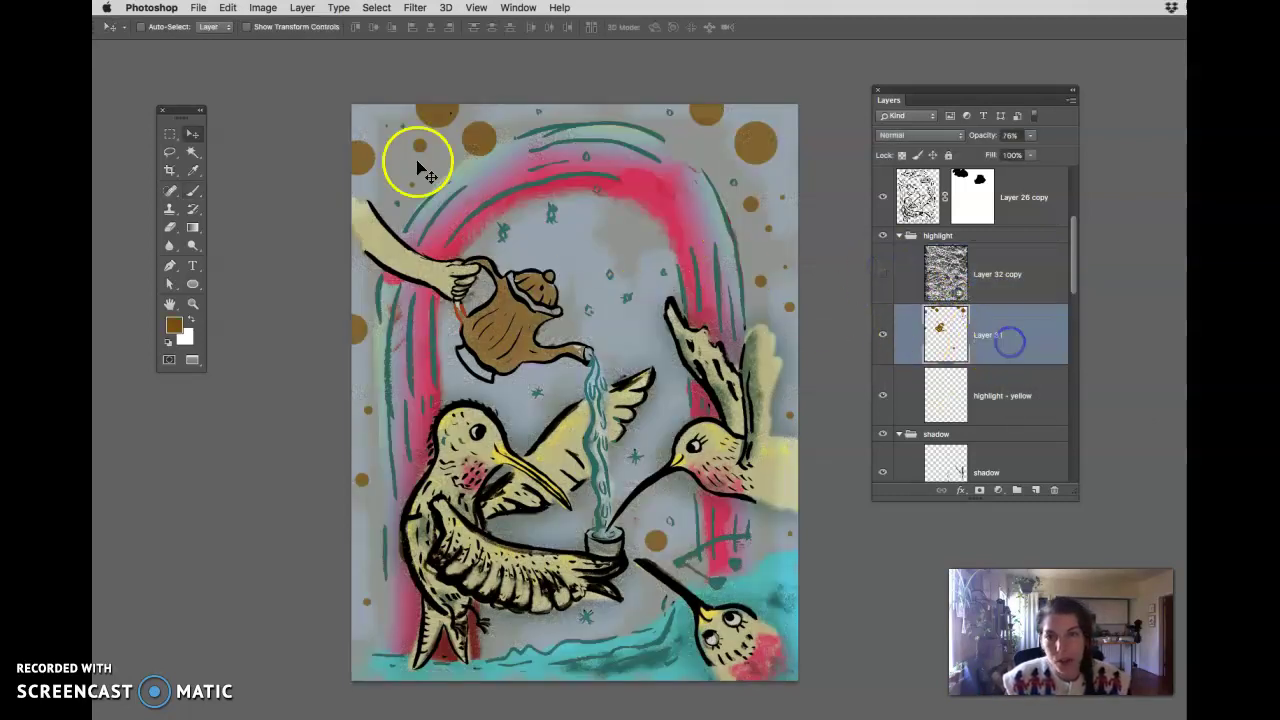
{"action": "left_click", "coordinate": [1006, 277]}
{"action": "left_click", "coordinate": [883, 276]}
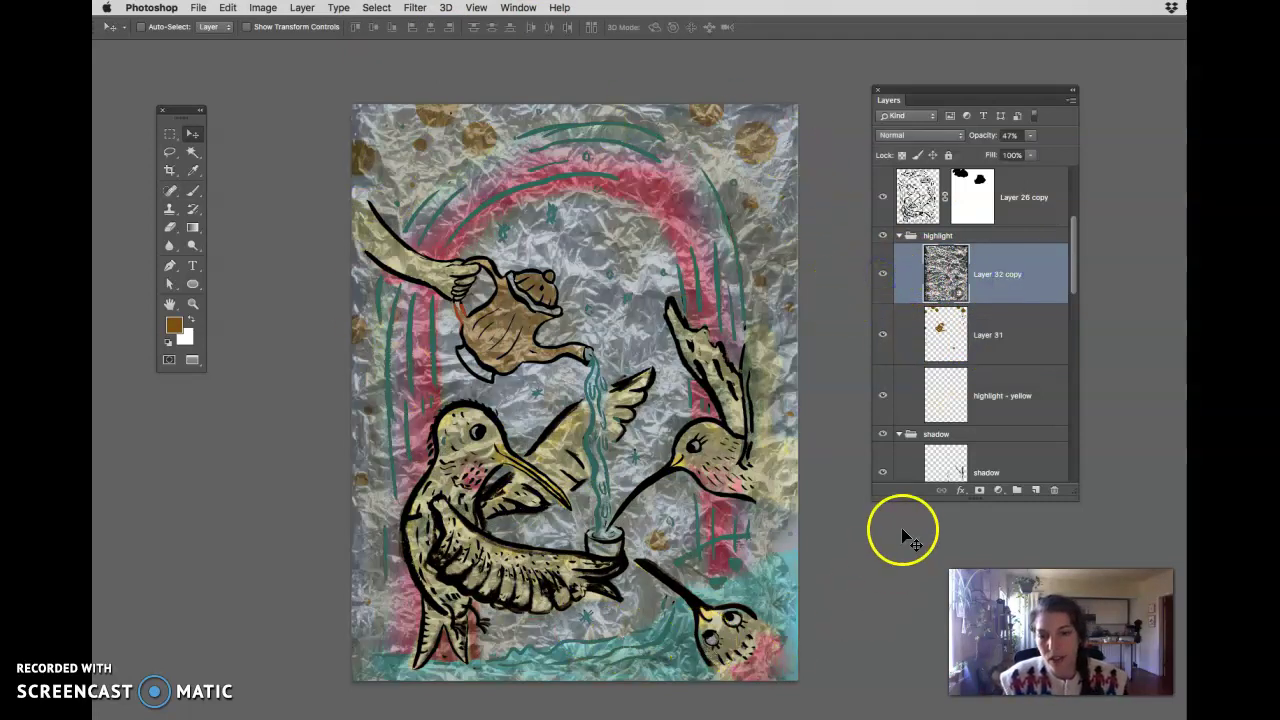
{"action": "left_click", "coordinate": [1030, 140]}
{"action": "left_click_drag", "start_coordinate": [1074, 156], "coordinate": [1126, 157]}
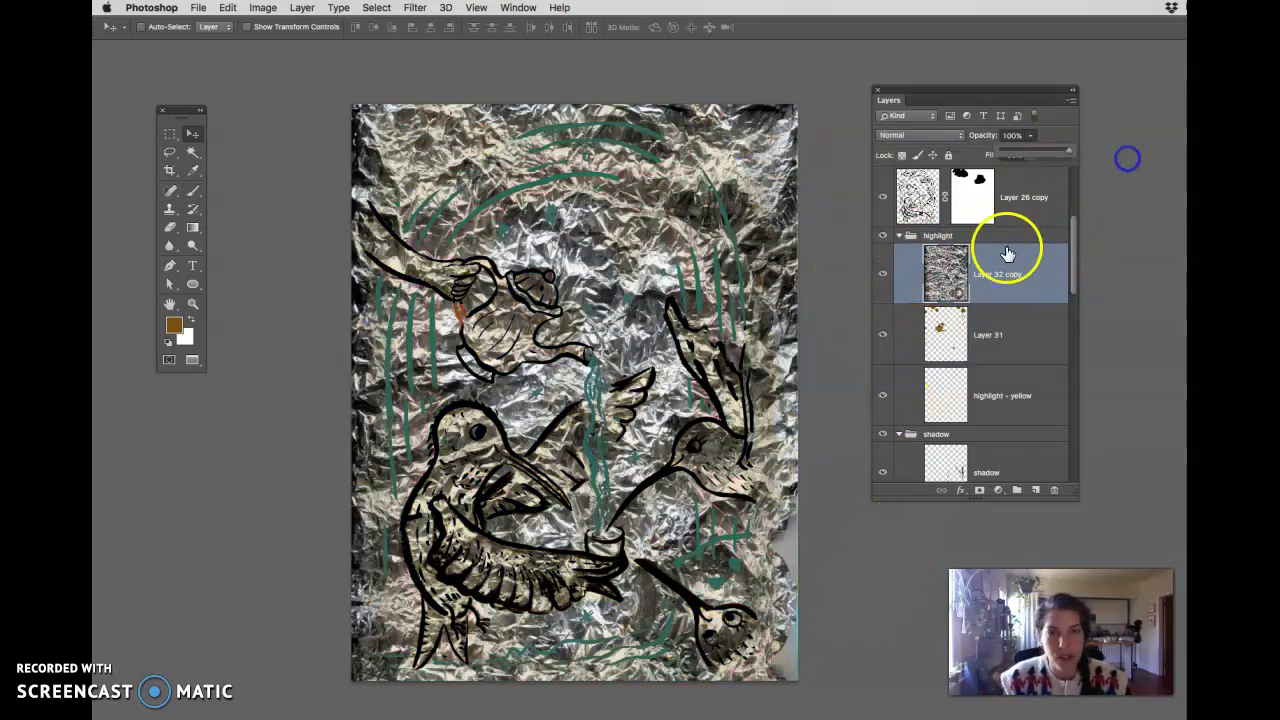
{"action": "key", "text": "super+a"}
{"action": "left_click", "coordinate": [906, 264]}
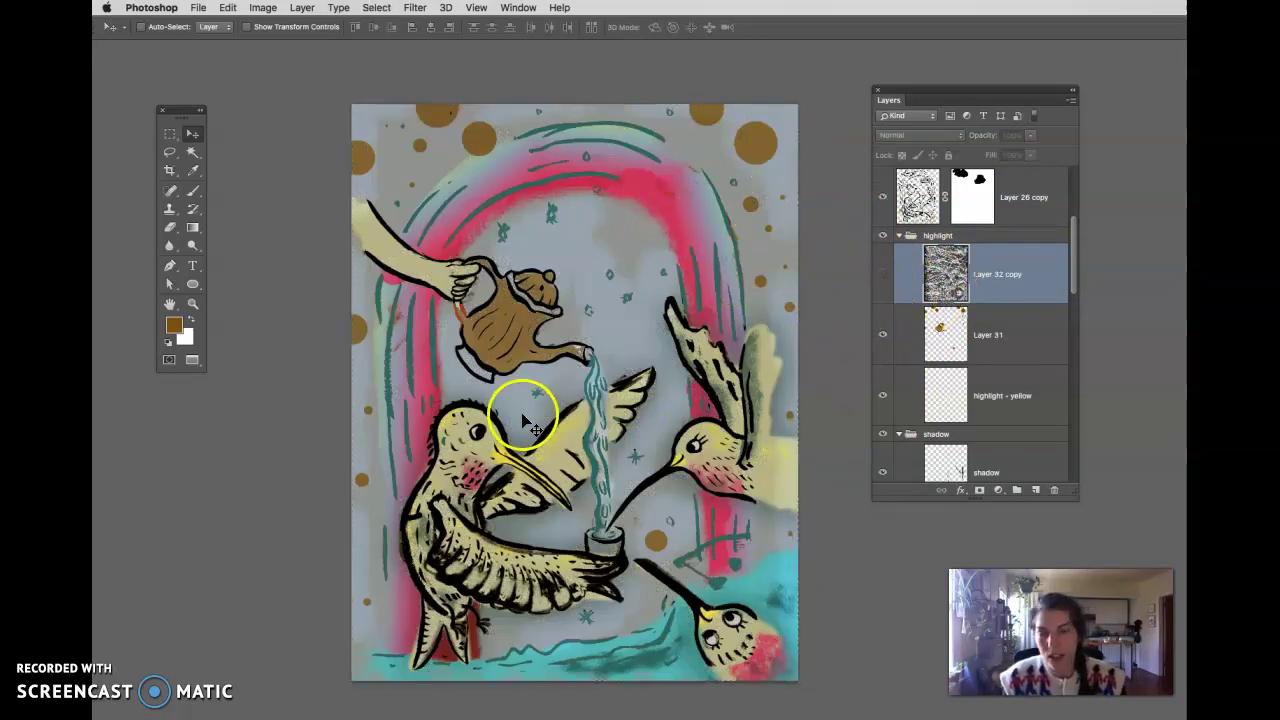
{"action": "left_click", "coordinate": [518, 8]}
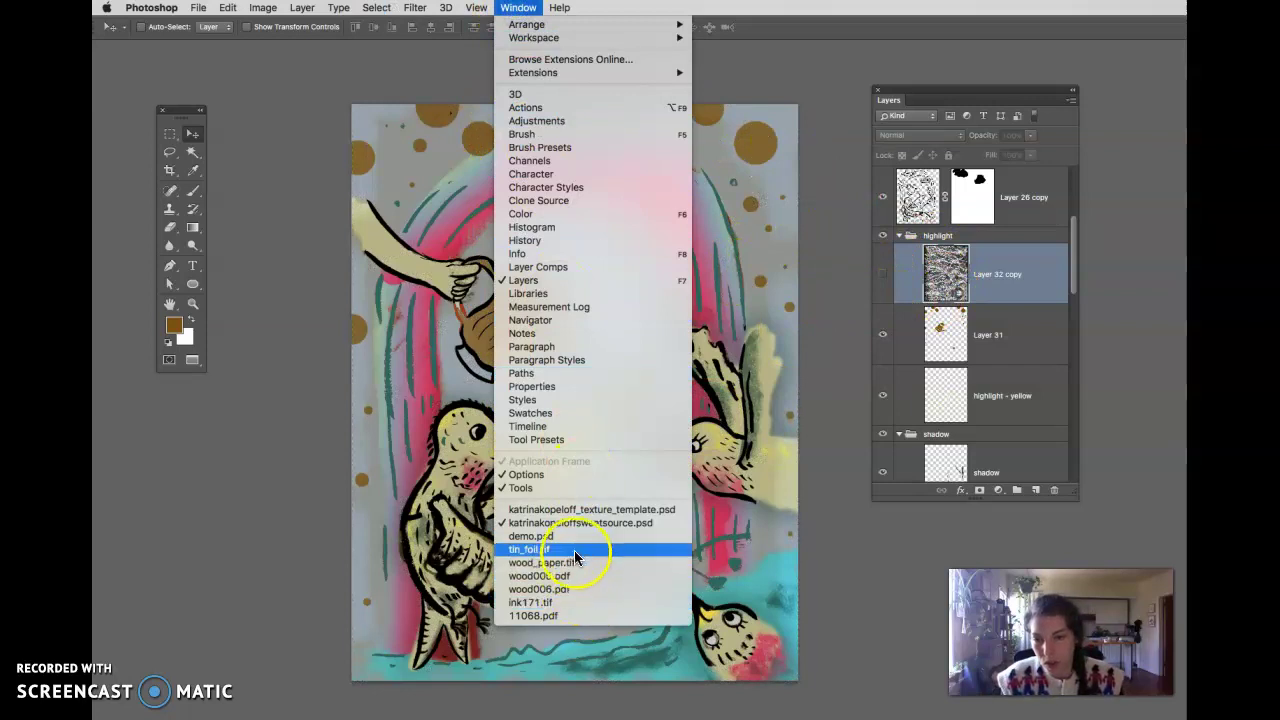
{"action": "left_click", "coordinate": [576, 550]}
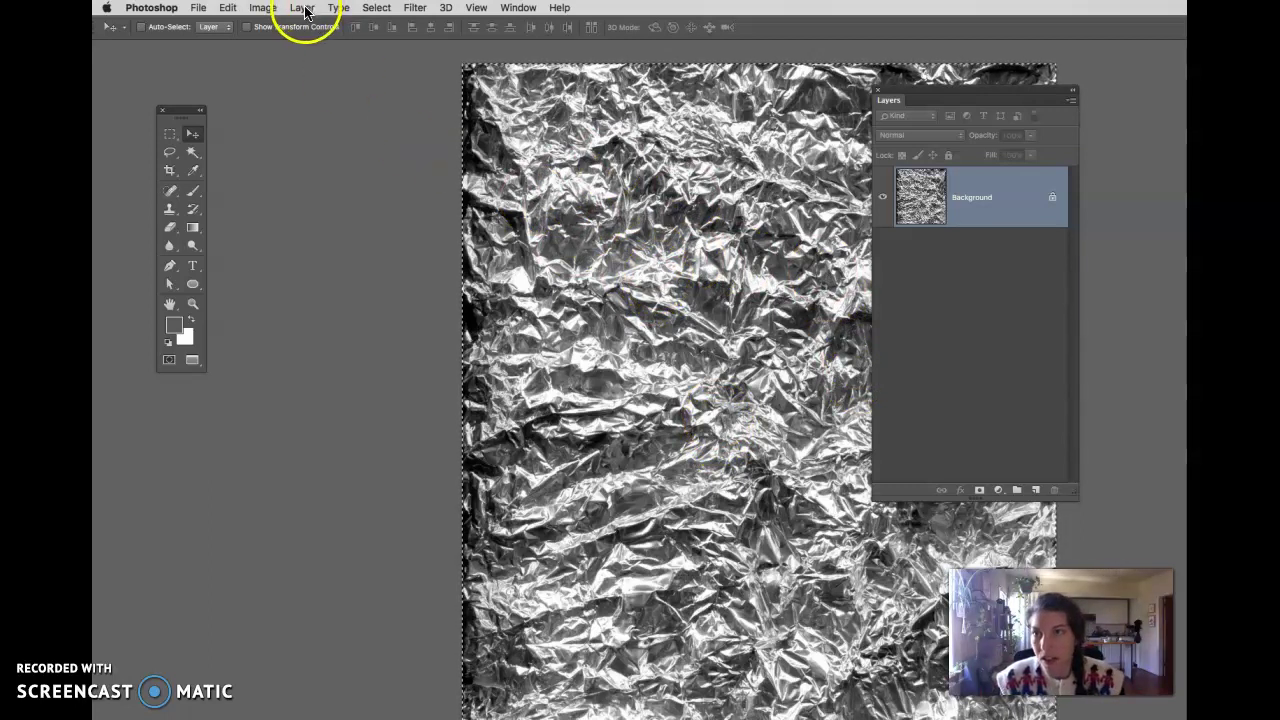
{"action": "left_click", "coordinate": [378, 9]}
{"action": "left_click", "coordinate": [378, 9]}
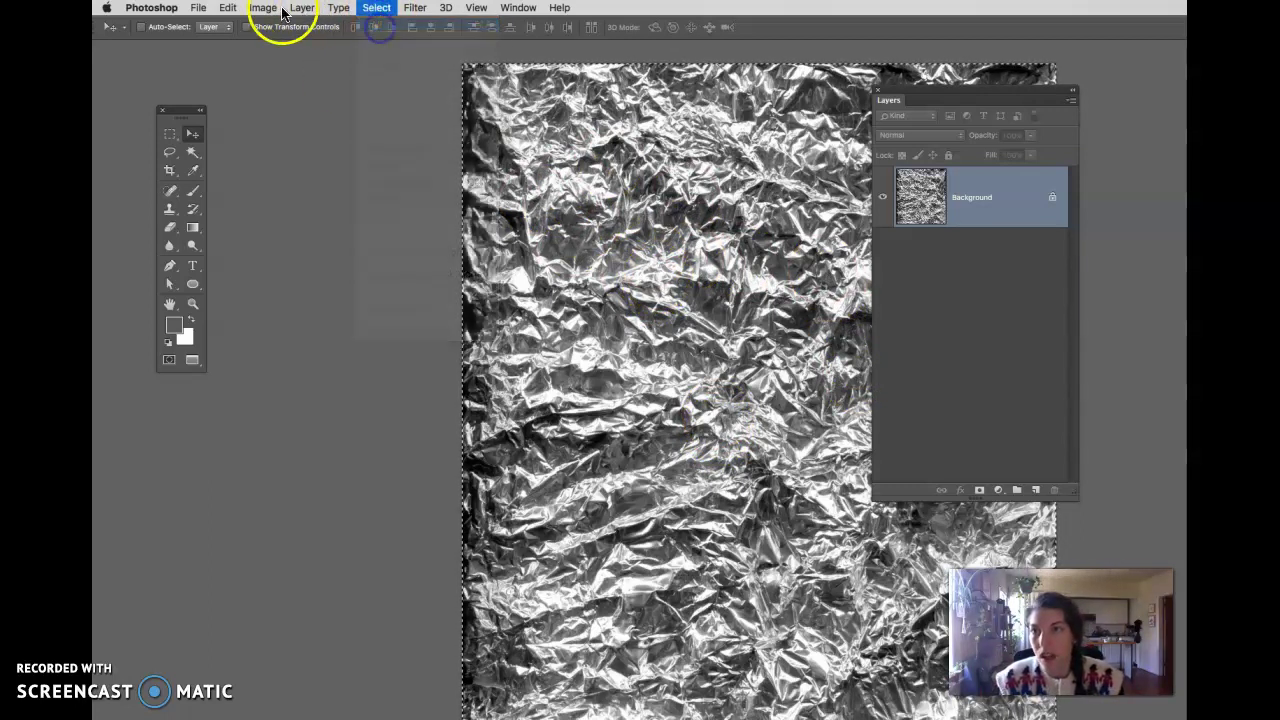
{"action": "left_click", "coordinate": [228, 8]}
{"action": "left_click", "coordinate": [240, 107]}
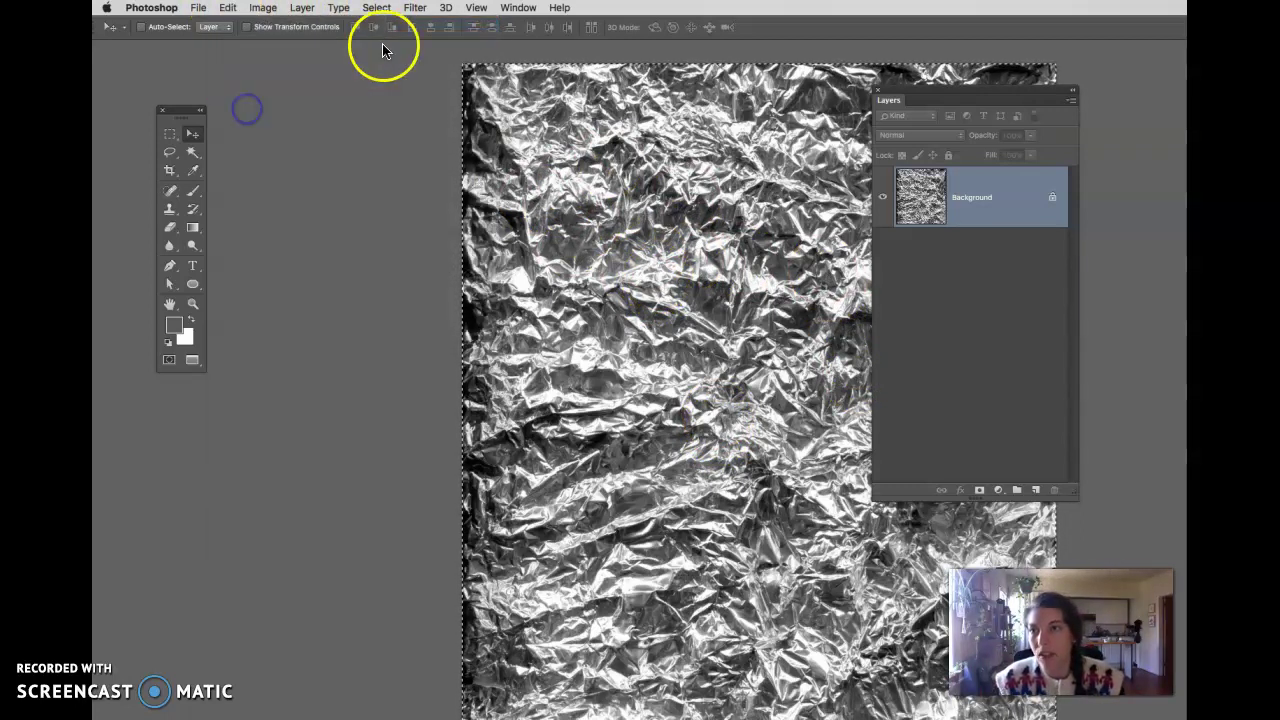
{"action": "left_click", "coordinate": [517, 9]}
{"action": "left_click", "coordinate": [522, 528]}
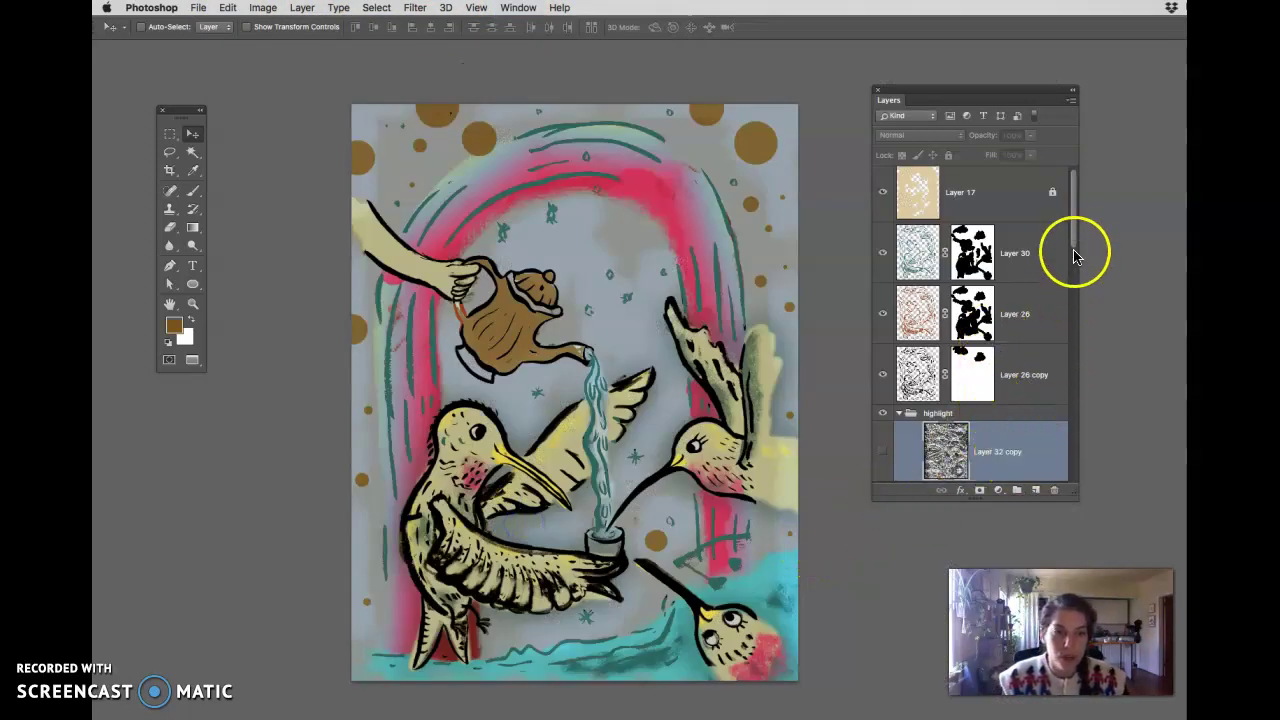
Step: Load the foil layer's outline, leave Layer 32 copy hidden, select Layer 31, and deselect
{"action": "left_click_drag", "start_coordinate": [1074, 251], "coordinate": [1069, 289]}
{"action": "left_click", "coordinate": [884, 283]}
{"action": "left_click", "coordinate": [935, 275], "text": "ctrl"}
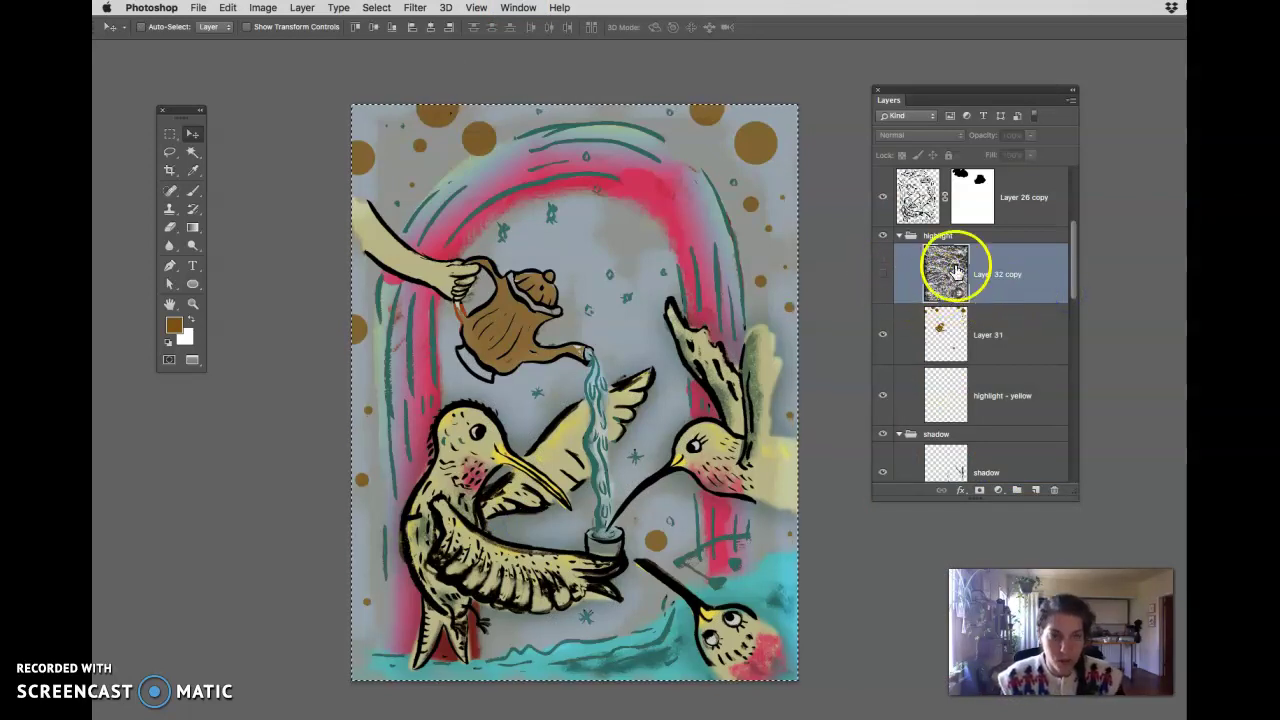
{"action": "left_click", "coordinate": [882, 277]}
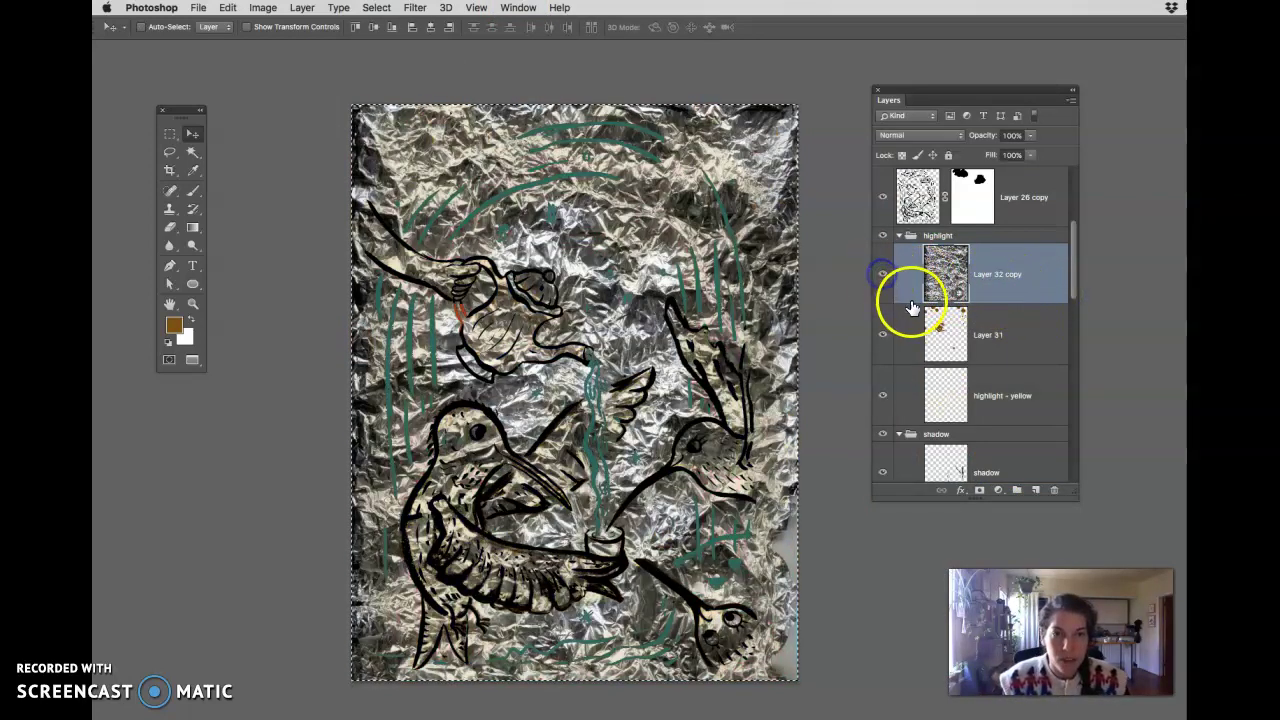
{"action": "left_click", "coordinate": [1015, 285]}
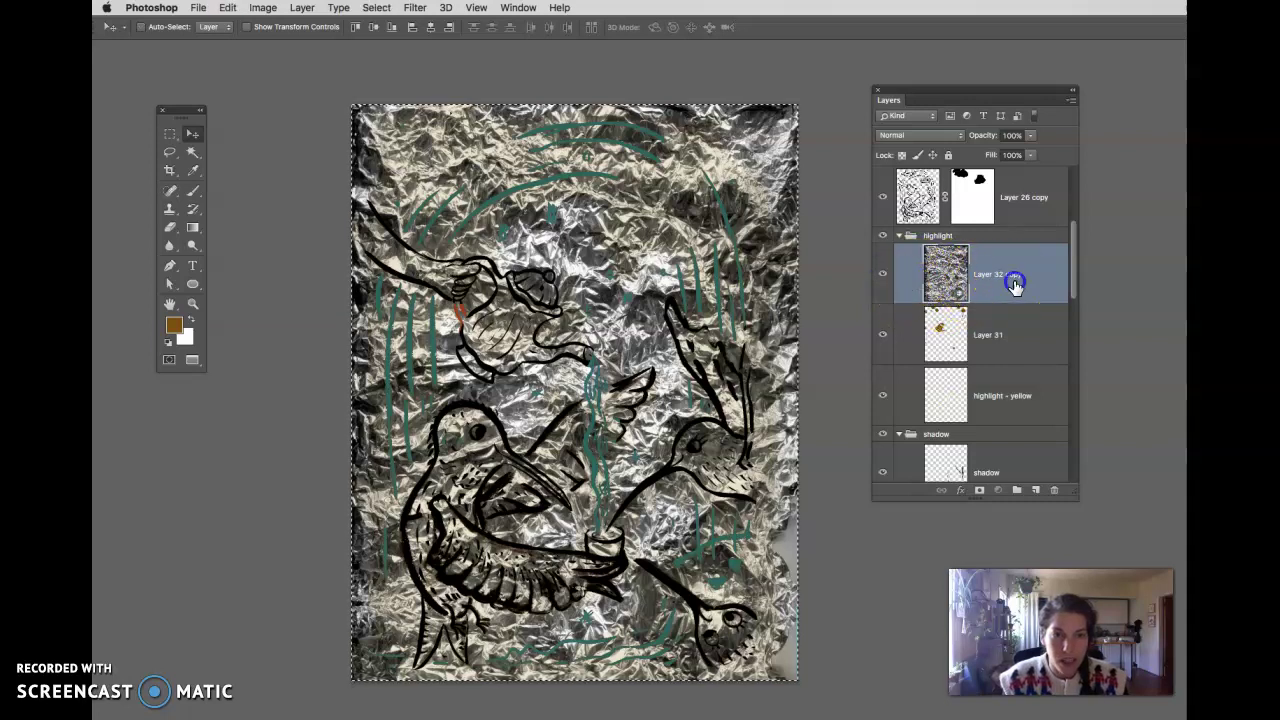
{"action": "left_click", "coordinate": [884, 274]}
{"action": "left_click", "coordinate": [983, 342]}
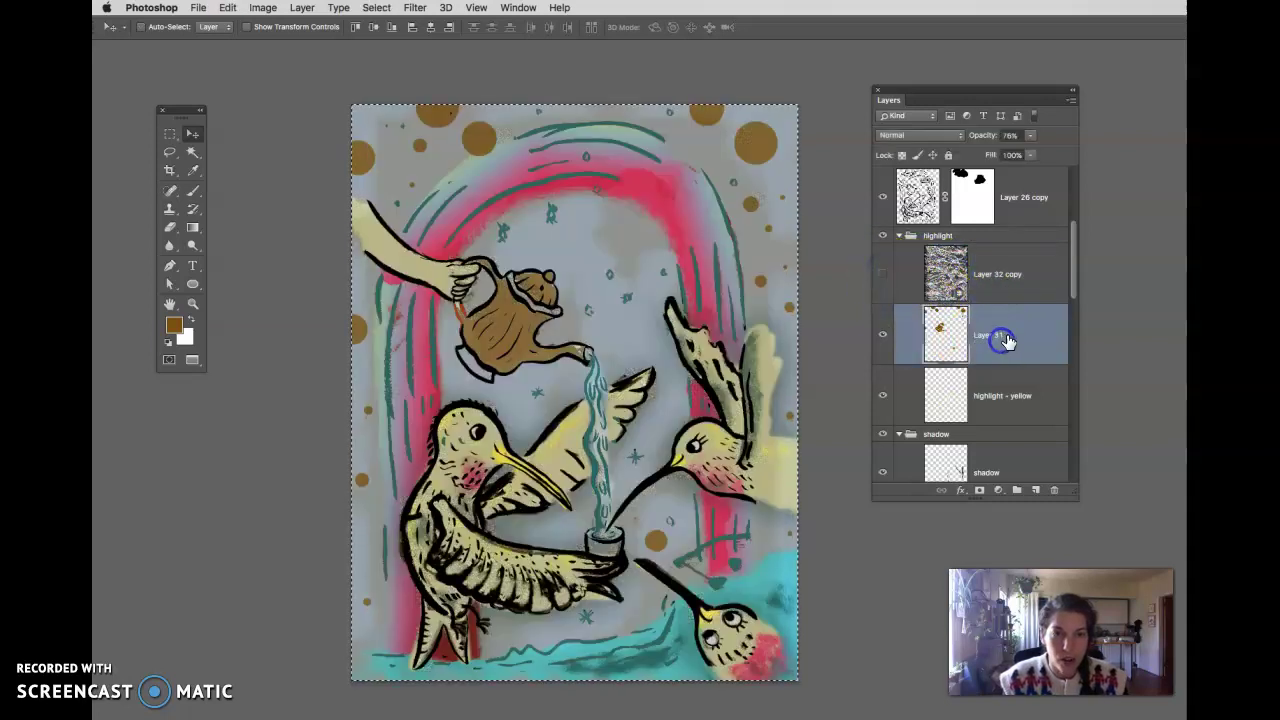
{"action": "key", "text": "super+d"}
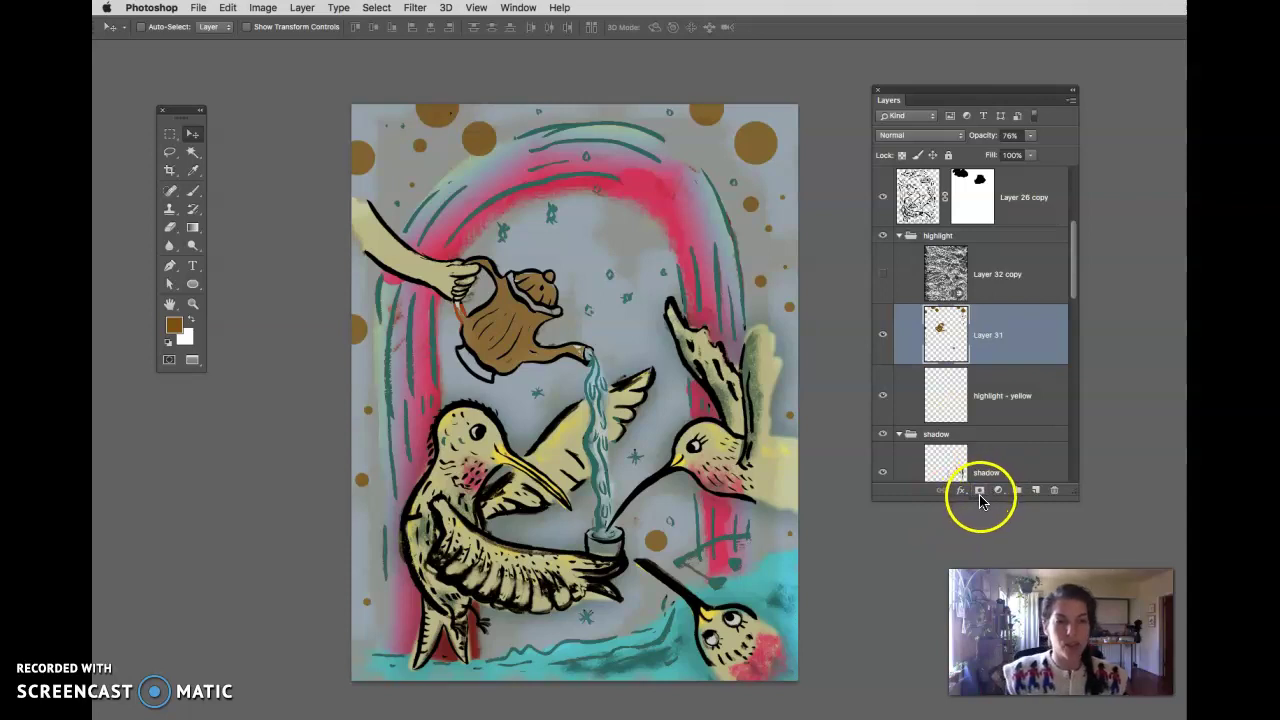
Step: Rename Layer 31 to golden, add a layer mask, and paste the crumpled tin-foil texture into it
{"action": "left_click", "coordinate": [987, 340]}
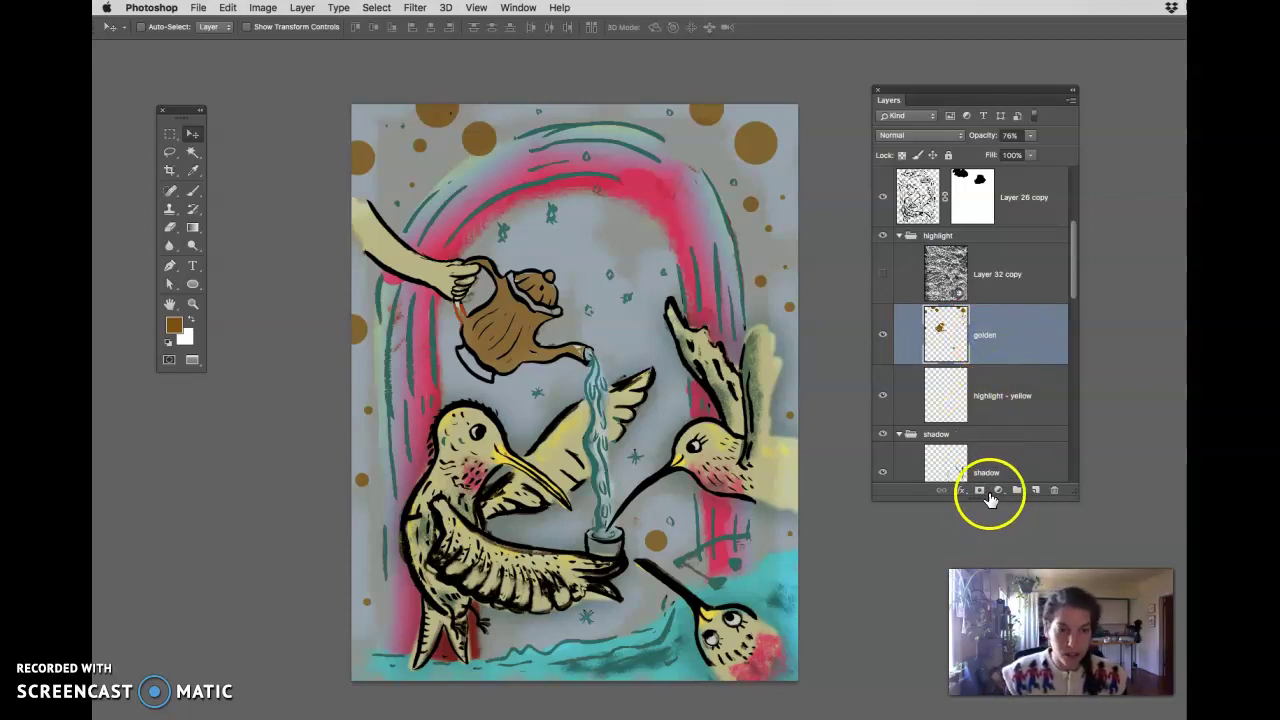
{"action": "left_click", "coordinate": [980, 490]}
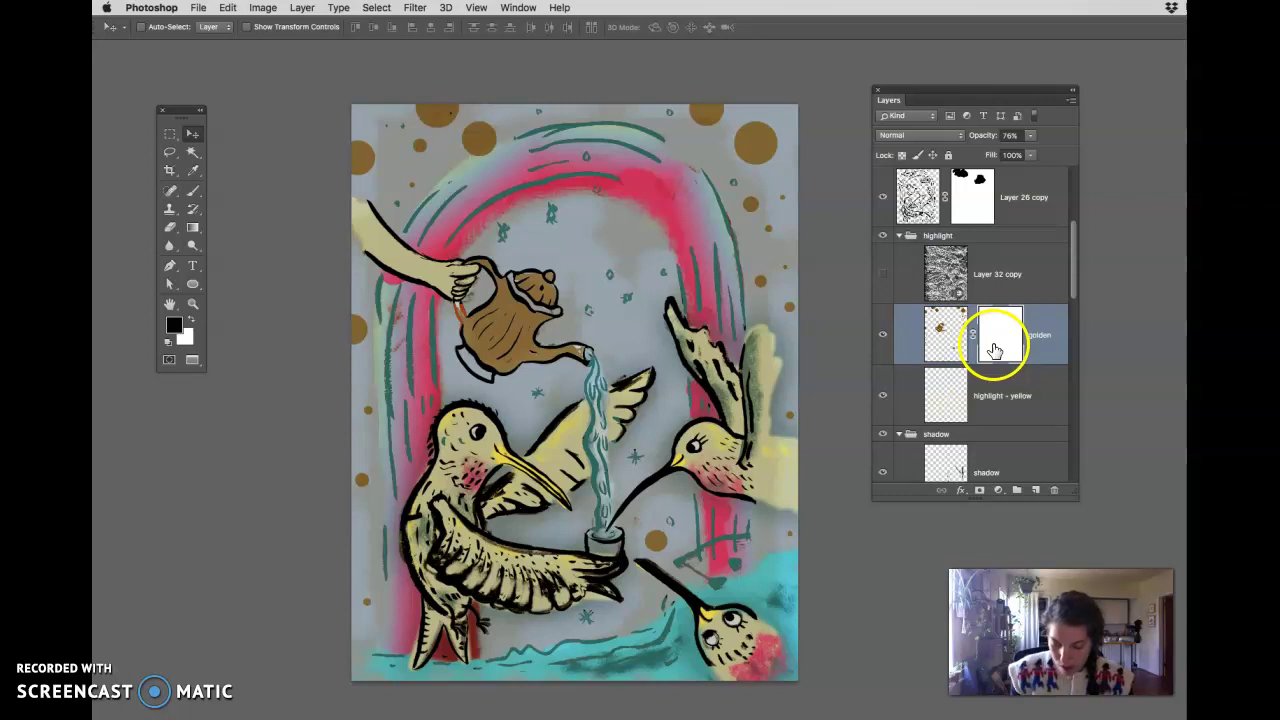
{"action": "left_click", "coordinate": [1001, 346], "text": "alt"}
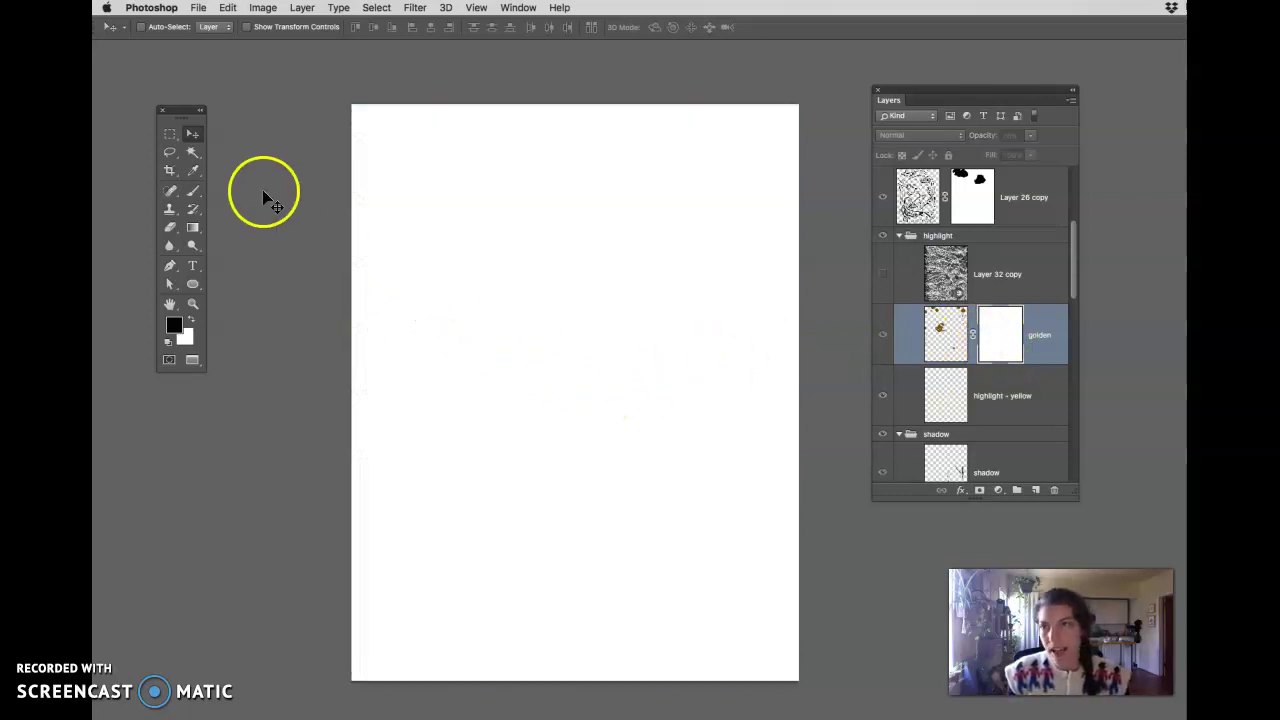
{"action": "left_click", "coordinate": [228, 8]}
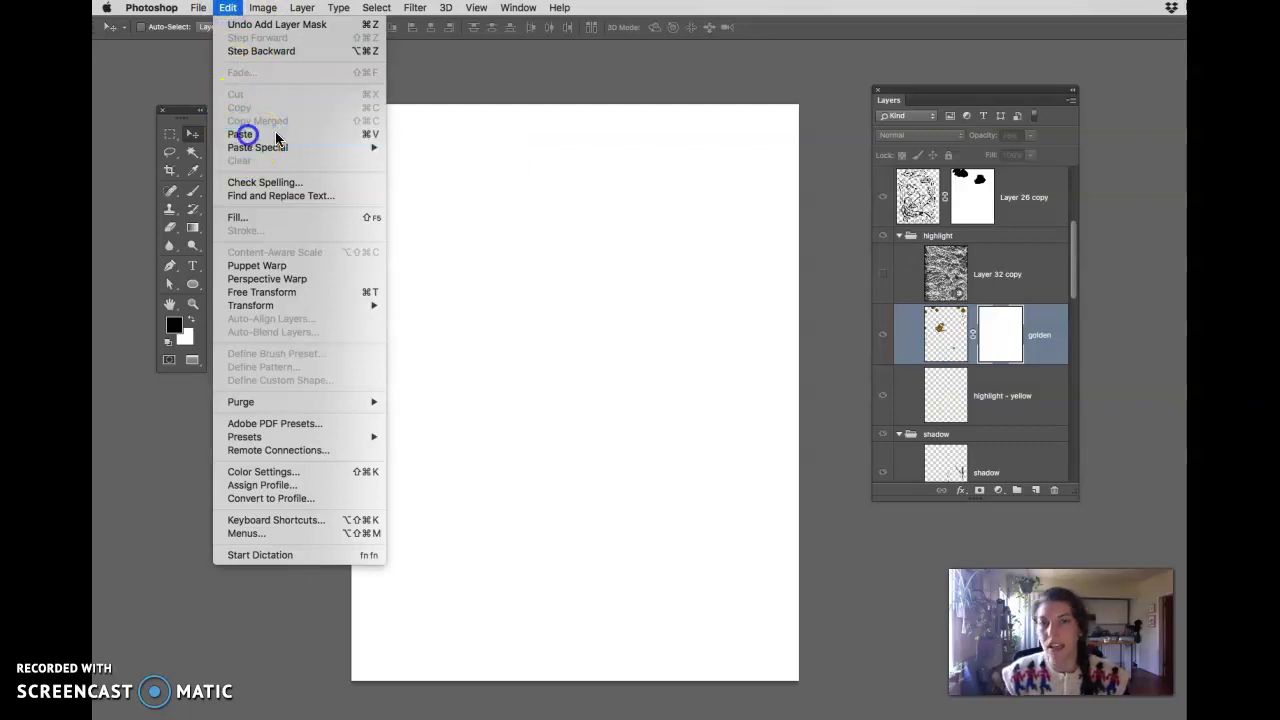
{"action": "left_click", "coordinate": [330, 136]}
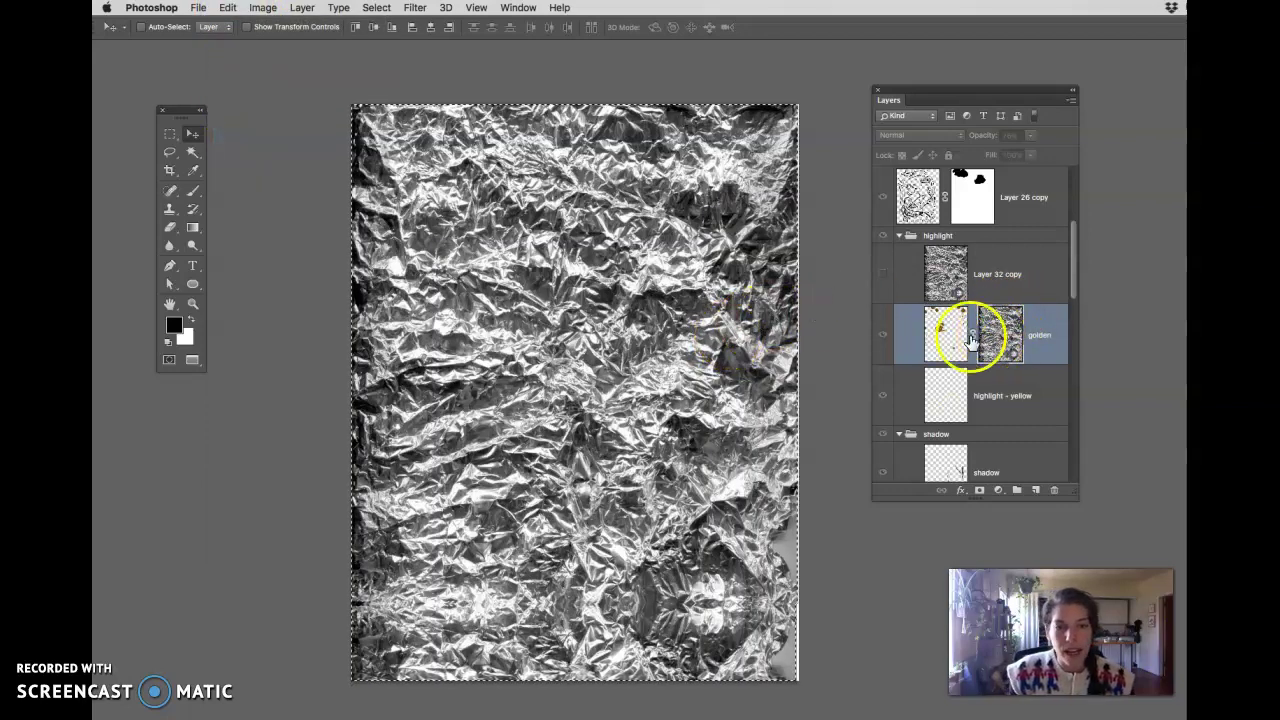
Step: Return to the golden layer's artwork and clear the selection around the pasted foil
{"action": "left_click", "coordinate": [944, 337]}
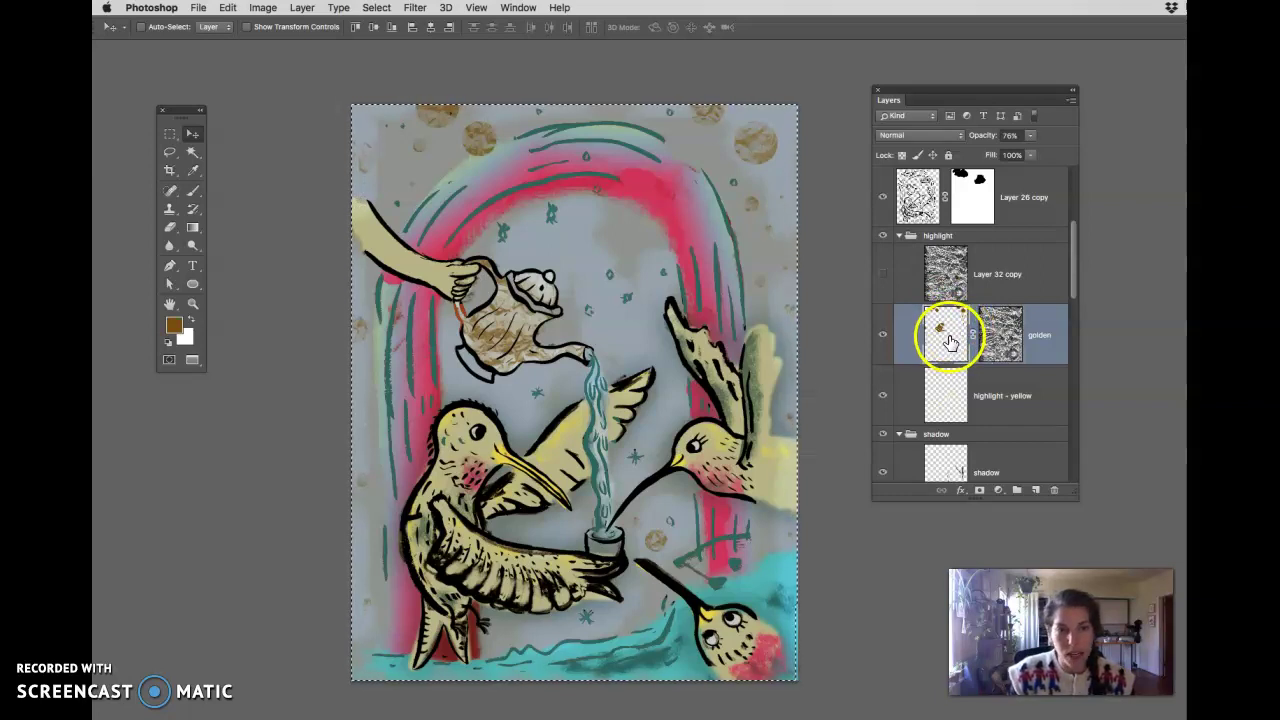
{"action": "key", "text": "super+equal"}
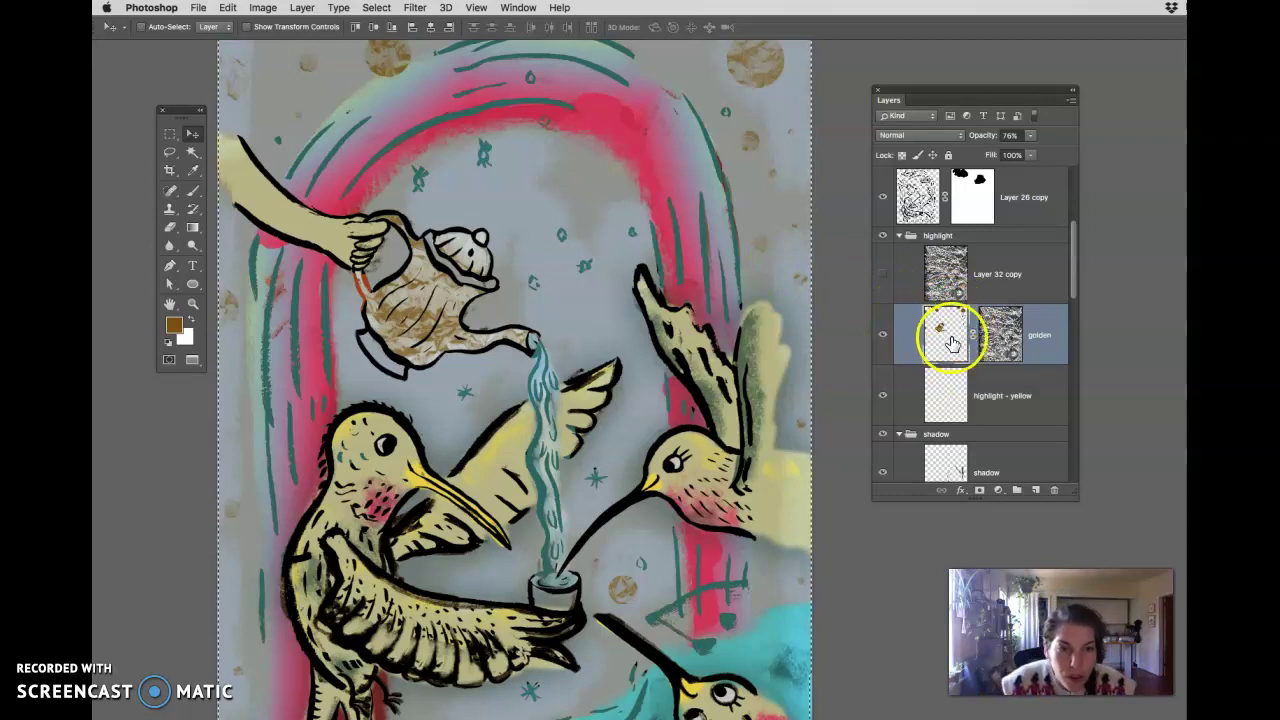
{"action": "double_click", "coordinate": [1041, 337]}
{"action": "left_click", "coordinate": [945, 333]}
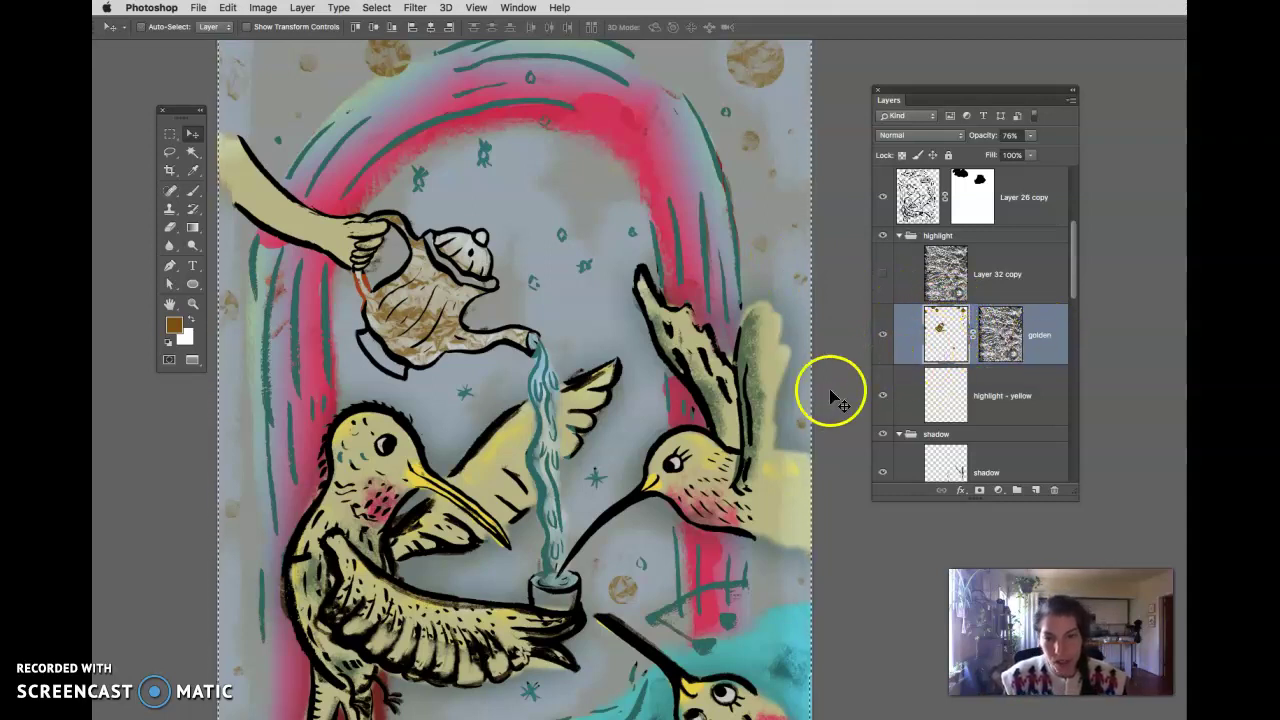
{"action": "left_click", "coordinate": [376, 8]}
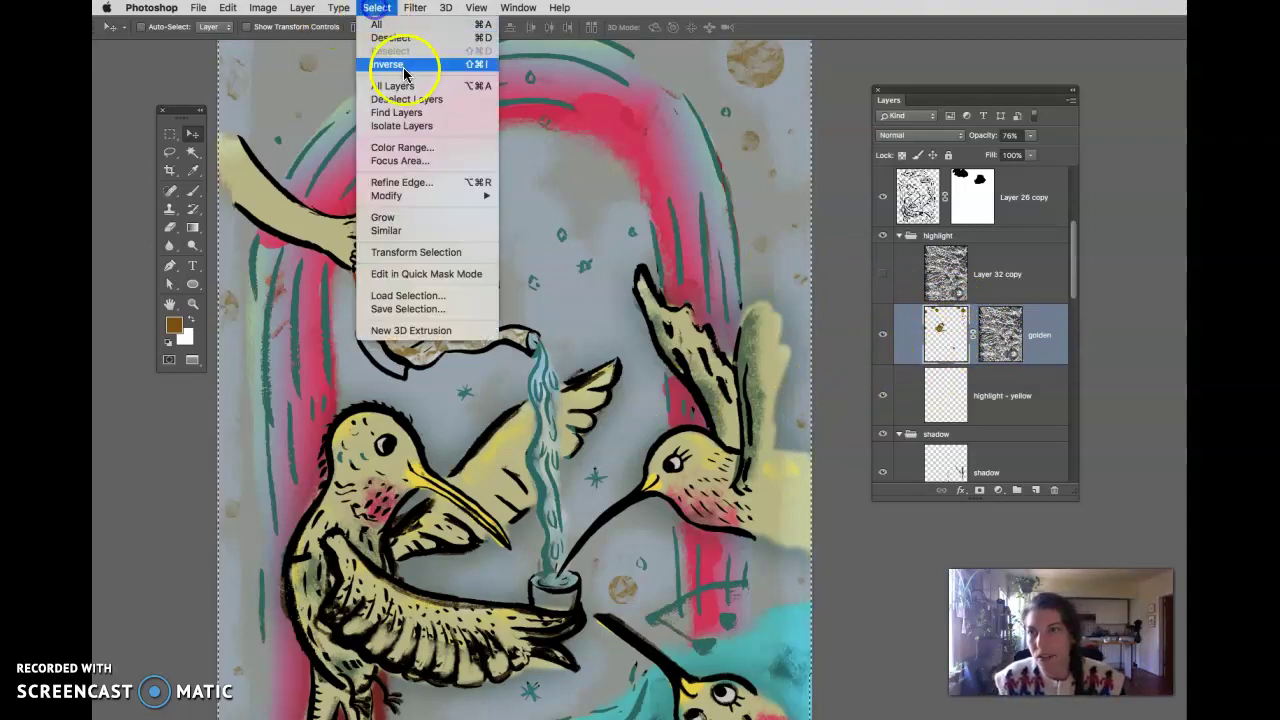
{"action": "left_click", "coordinate": [392, 38]}
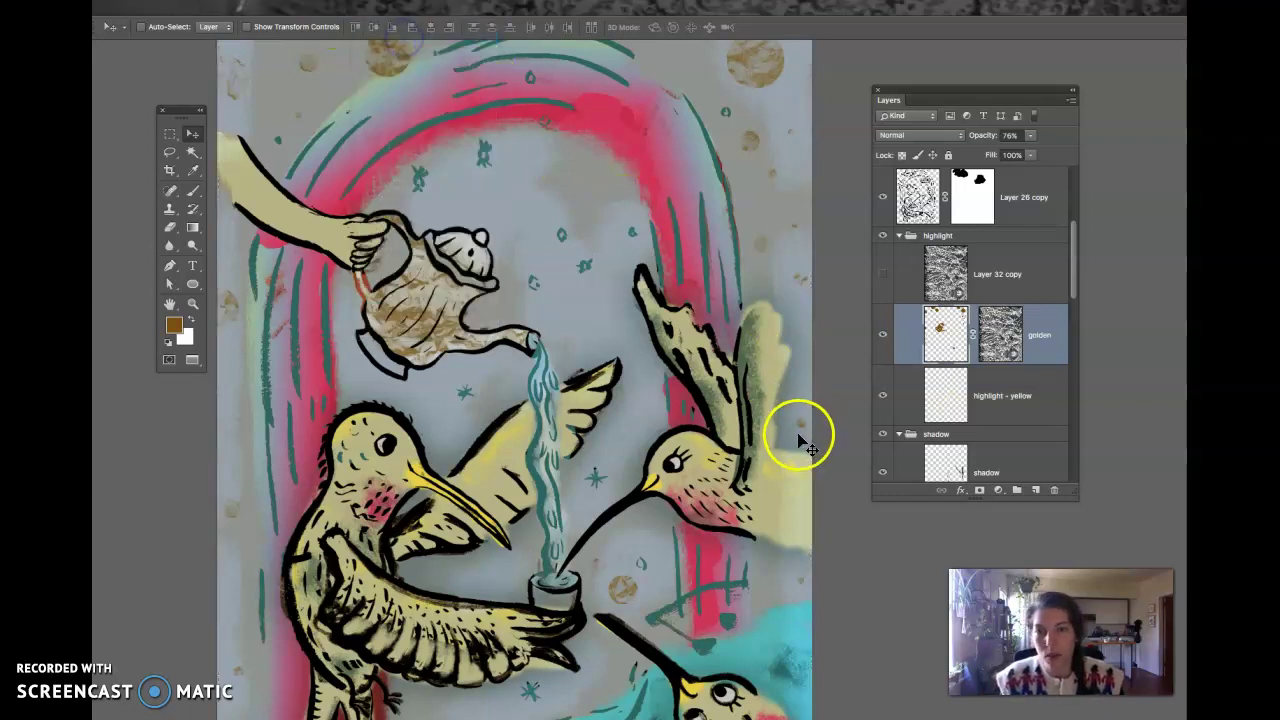
Step: Set the golden layer's opacity to 100%
{"action": "key", "text": "f"}
{"action": "left_click_drag", "start_coordinate": [792, 467], "coordinate": [730, 540]}
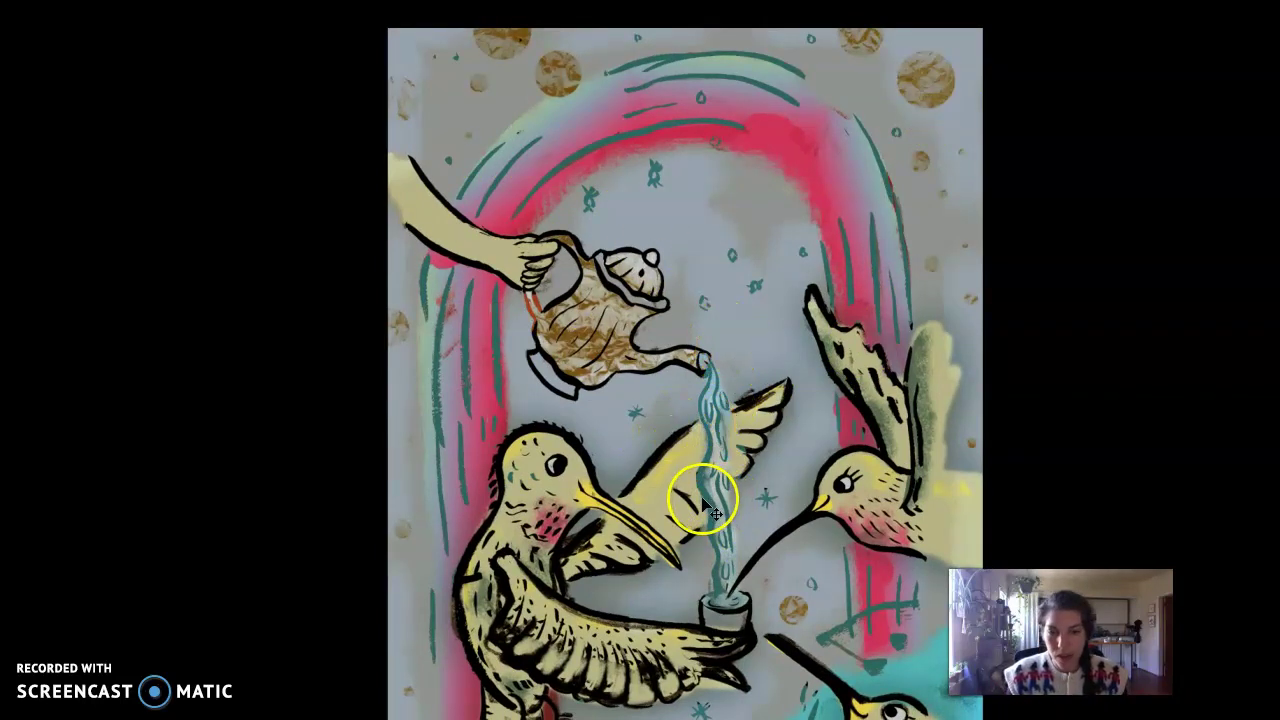
{"action": "key", "text": "f"}
{"action": "key", "text": "f"}
{"action": "left_click_drag", "start_coordinate": [680, 429], "coordinate": [513, 419]}
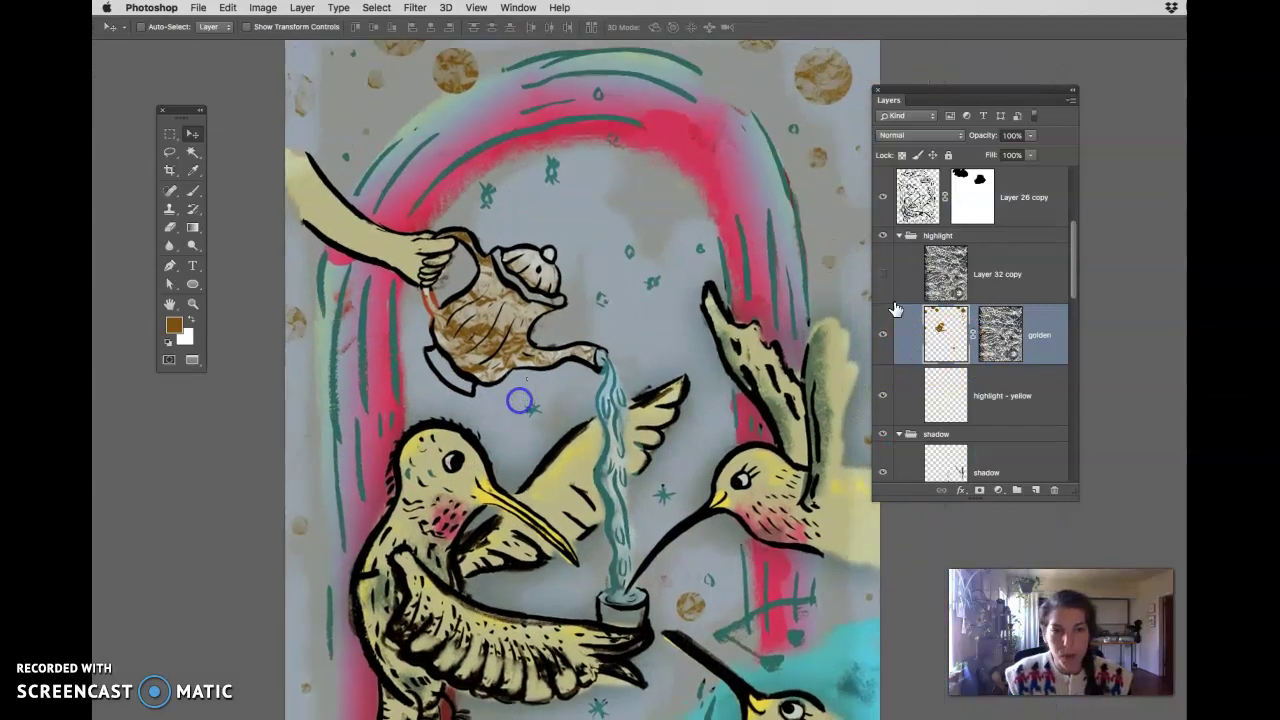
{"action": "left_click", "coordinate": [1031, 135]}
{"action": "mouse_move", "coordinate": [1031, 150]}
{"action": "left_mouse_down"}
{"action": "mouse_move", "coordinate": [984, 158]}
{"action": "mouse_move", "coordinate": [1043, 151]}
{"action": "left_mouse_up"}
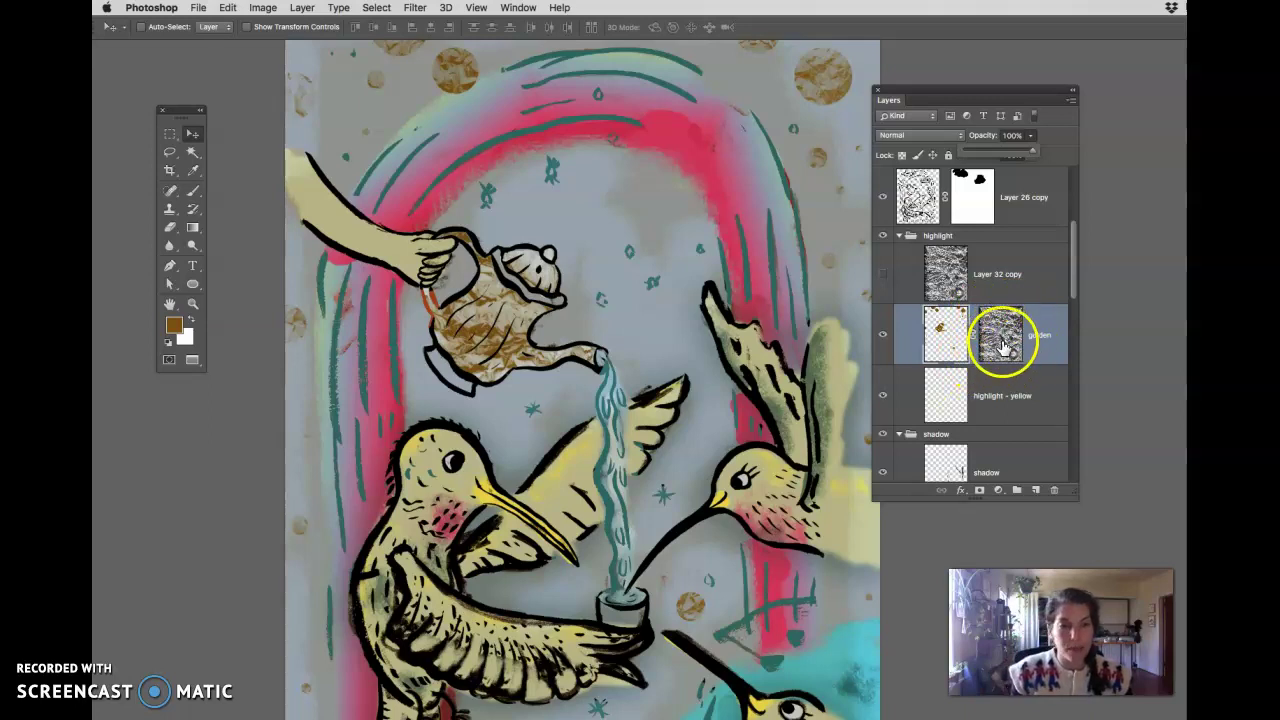
Step: Delete the golden layer's foil mask
{"action": "left_click", "coordinate": [1000, 343]}
{"action": "right_click", "coordinate": [1007, 336]}
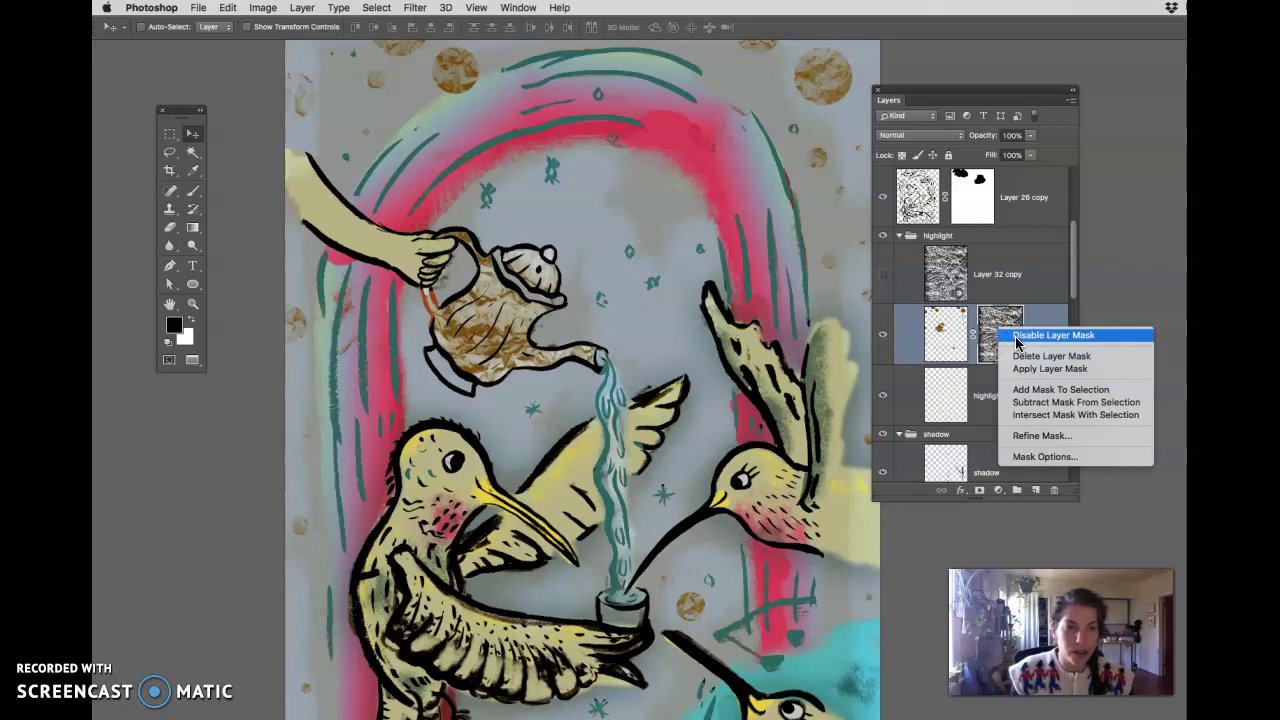
{"action": "left_click", "coordinate": [1012, 355]}
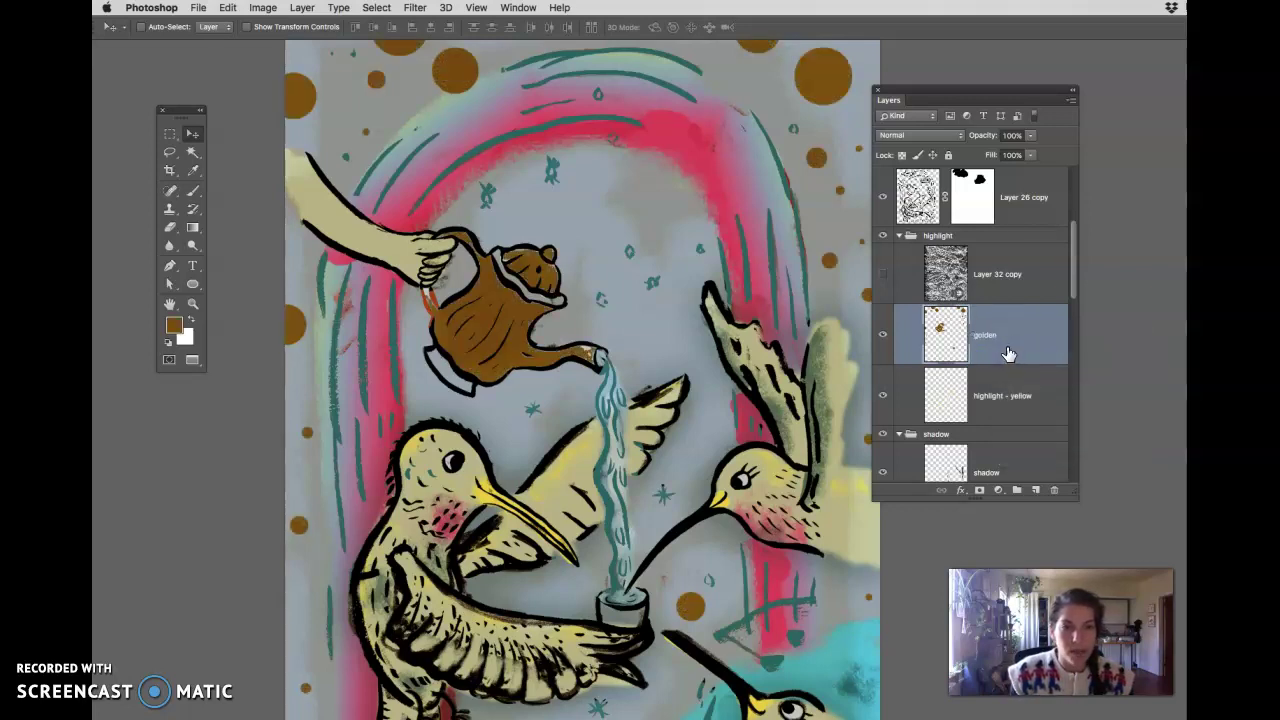
Step: Show Layer 32 copy and rename it tin foil
{"action": "left_click", "coordinate": [882, 274]}
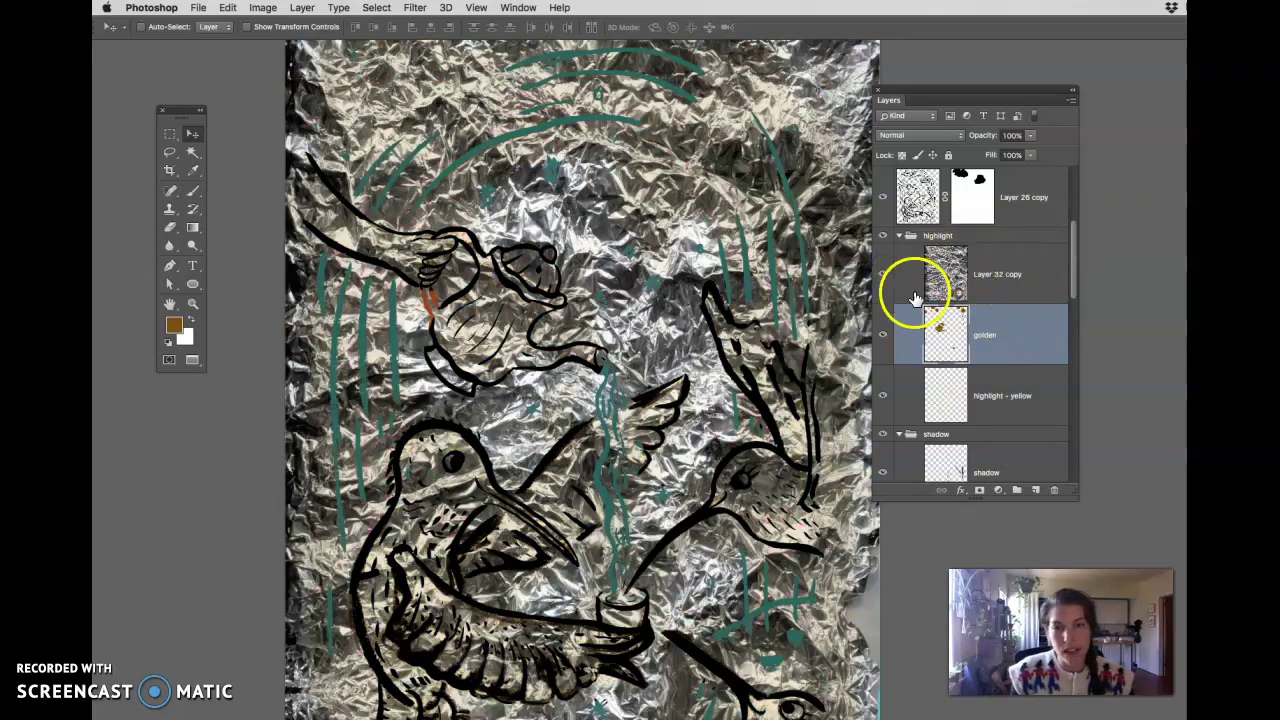
{"action": "scroll", "coordinate": [830, 283], "scroll_direction": "down", "scroll_amount": 3}
{"action": "scroll", "coordinate": [628, 434], "scroll_direction": "right", "scroll_amount": 5}
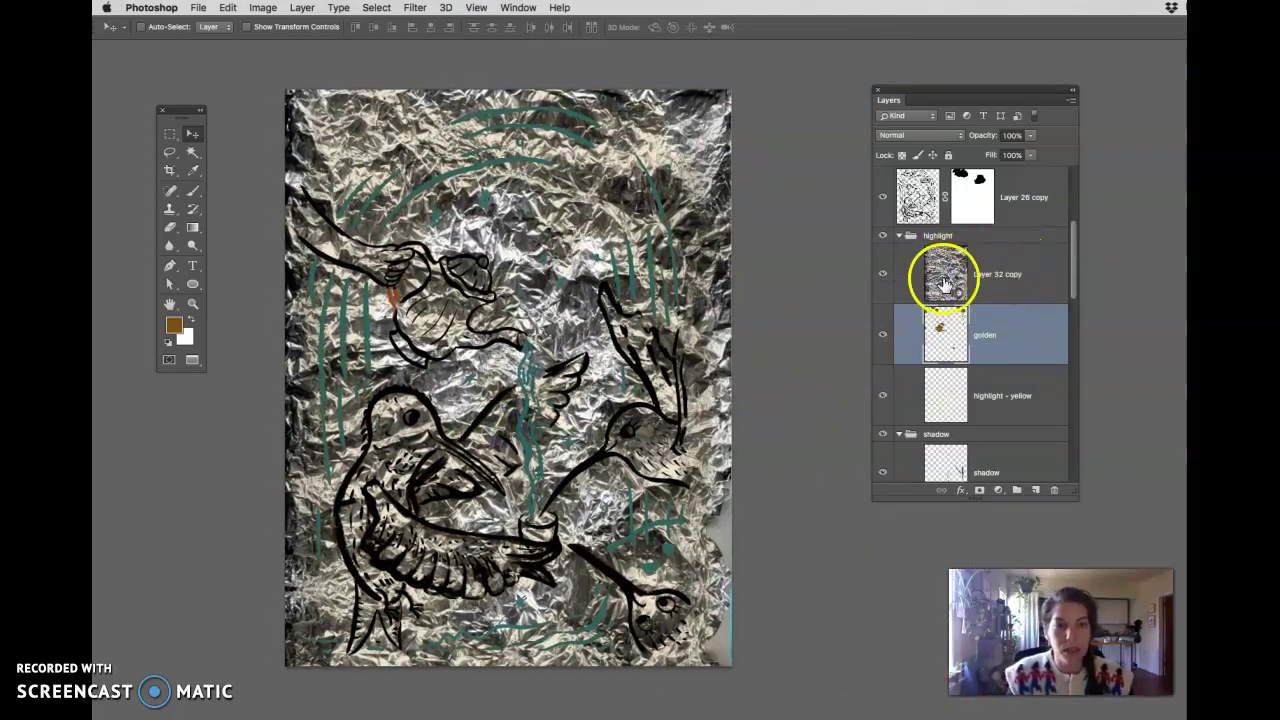
{"action": "double_click", "coordinate": [995, 276]}
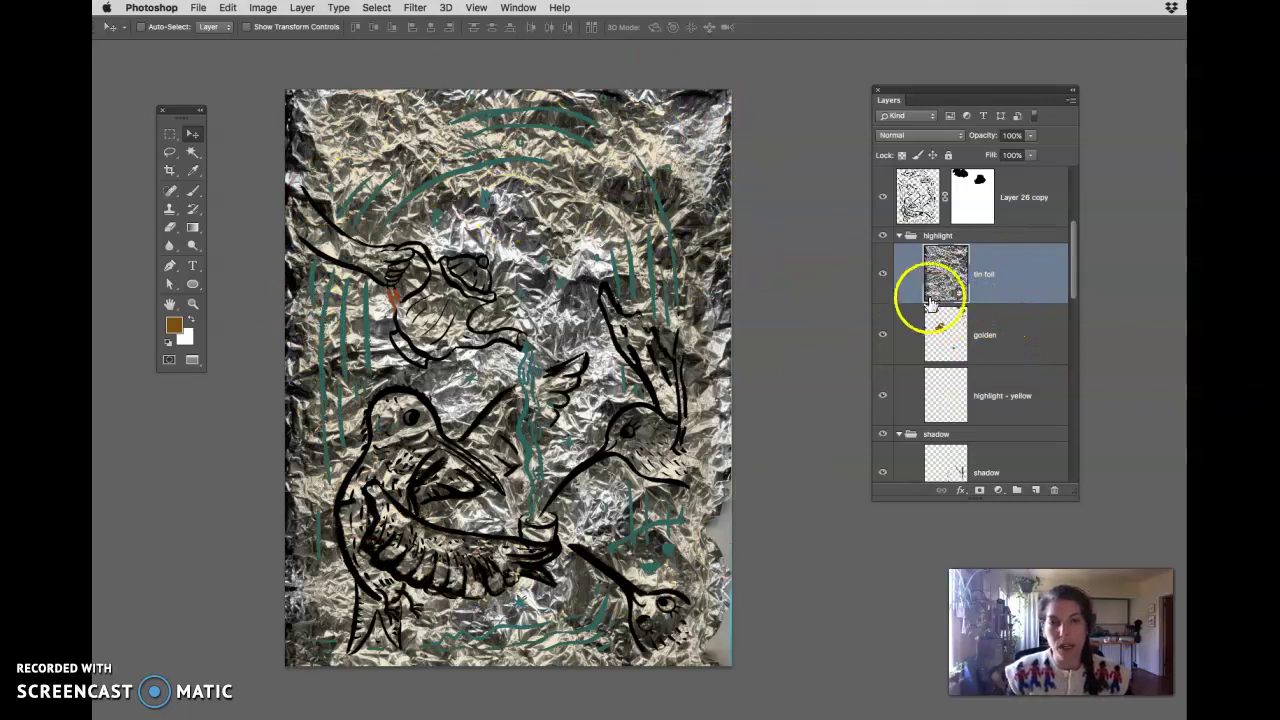
{"action": "left_click", "coordinate": [882, 273]}
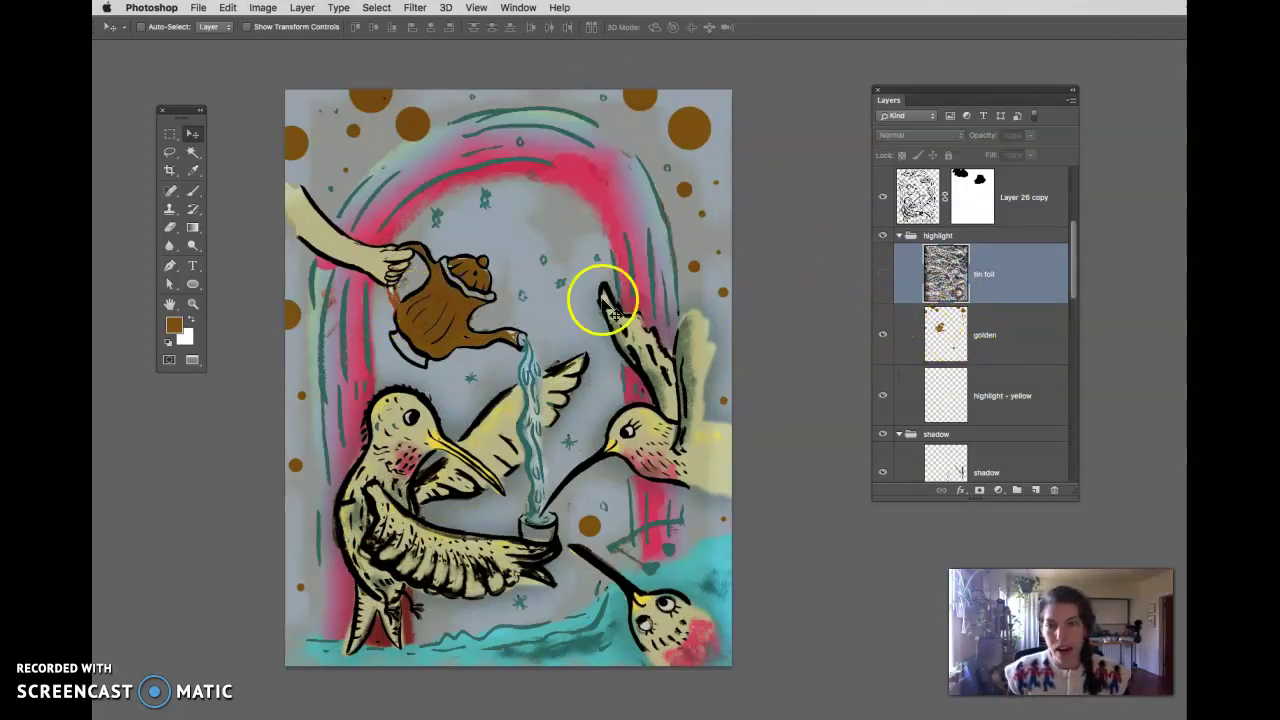
{"action": "left_click", "coordinate": [882, 273]}
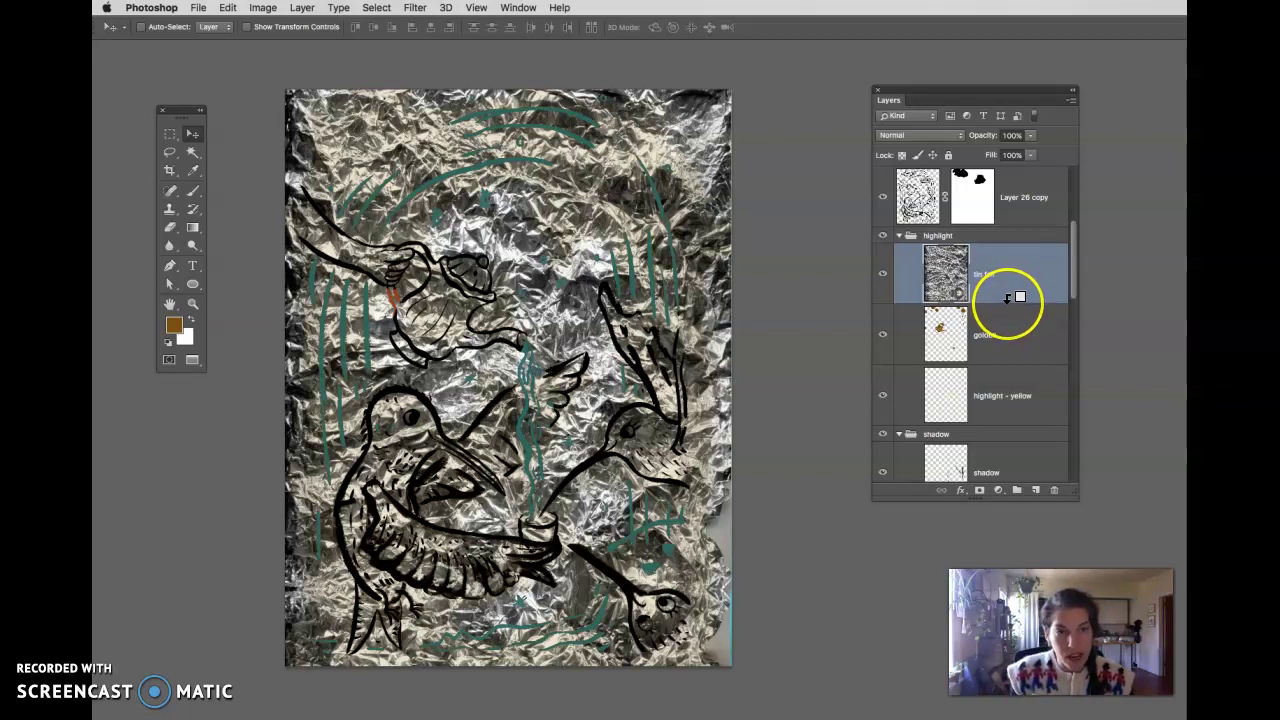
Step: Clip the tin foil layer to the golden layer
{"action": "left_click", "coordinate": [1009, 297], "text": "alt"}
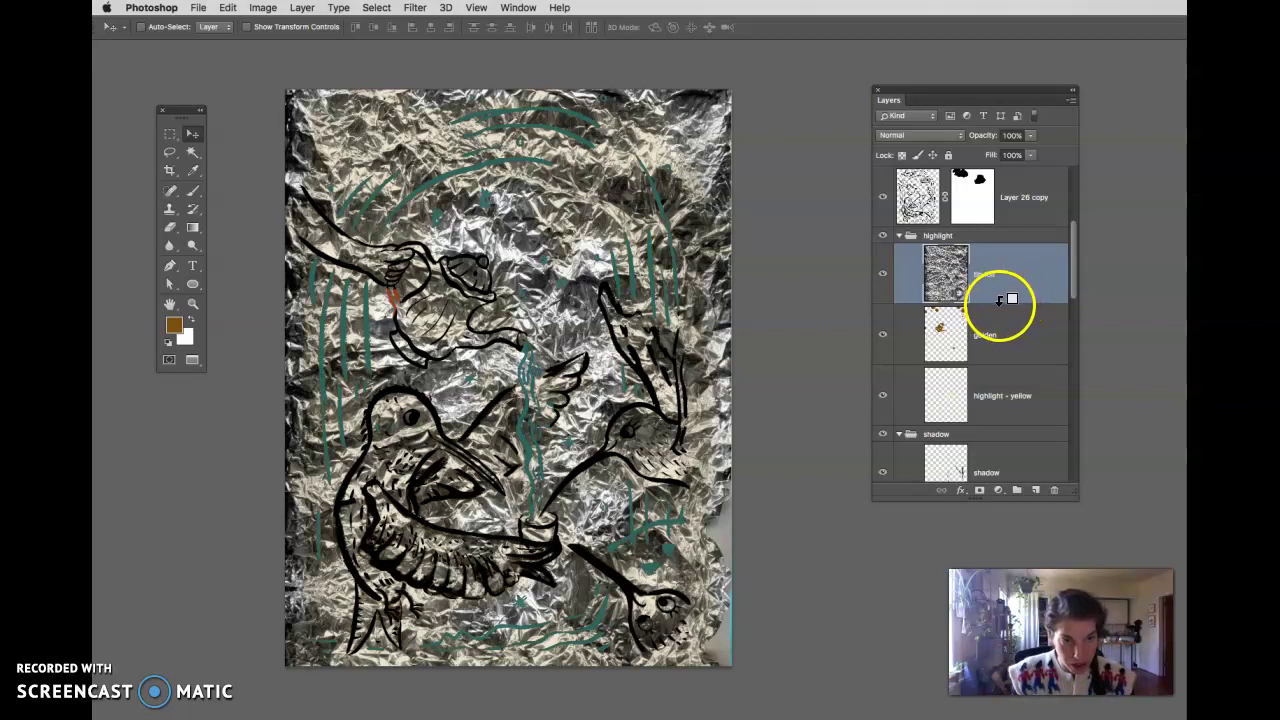
{"action": "left_click", "coordinate": [1001, 300], "text": "alt"}
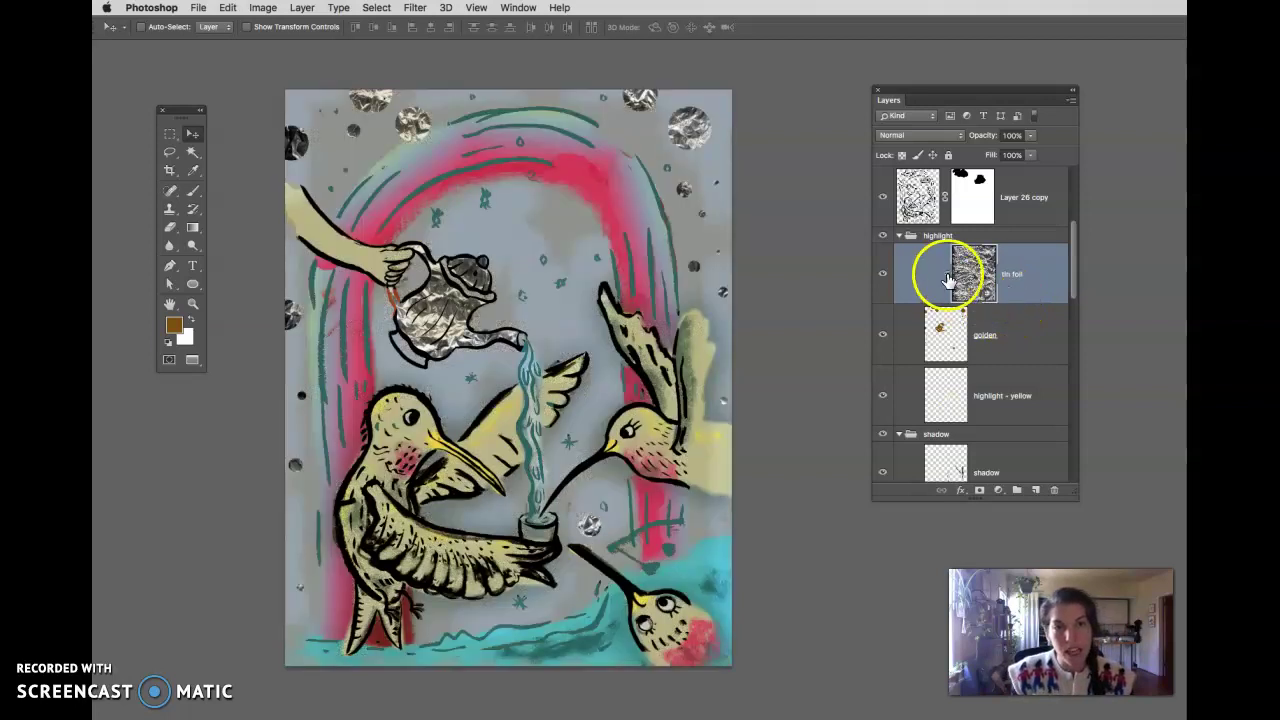
{"action": "left_click_drag", "start_coordinate": [938, 289], "coordinate": [942, 318]}
Step: Zoom and pan around the rainbow top and teapot to check the clipped foil
{"action": "key", "text": "super+equal"}
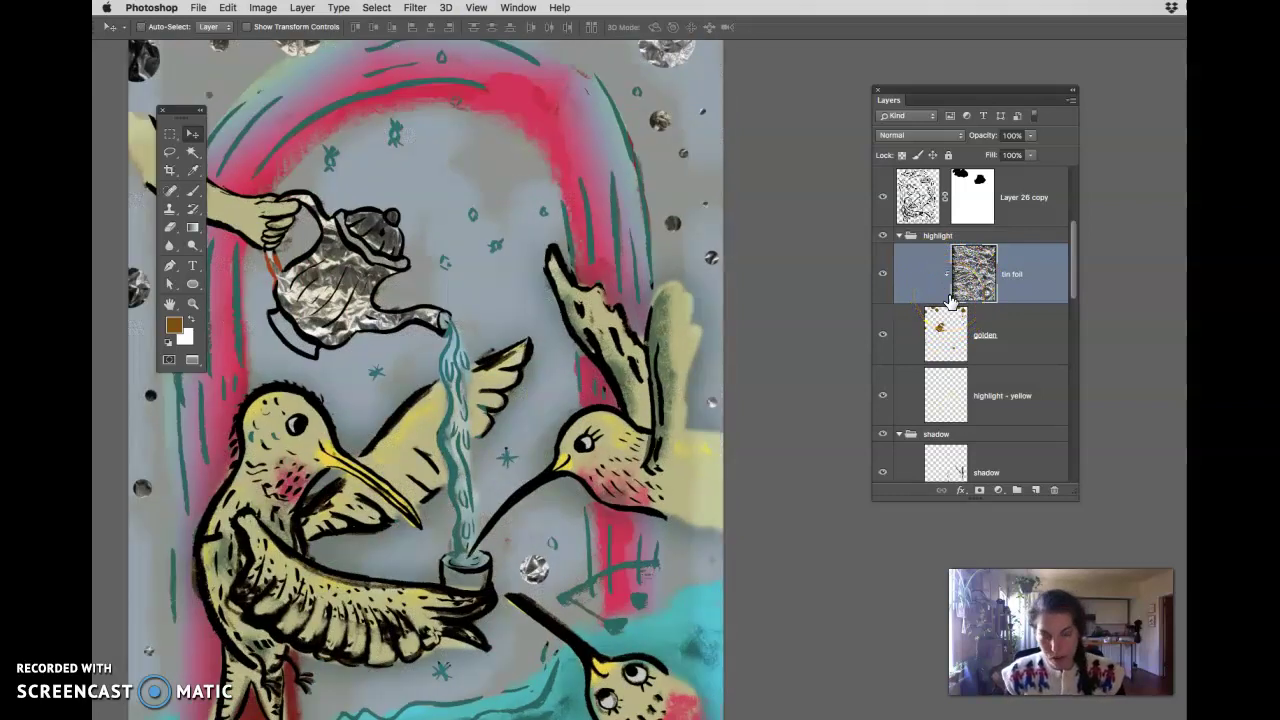
{"action": "key", "text": "super+equal"}
{"action": "left_click_drag", "start_coordinate": [557, 323], "coordinate": [693, 634]}
{"action": "left_click_drag", "start_coordinate": [970, 370], "coordinate": [940, 338]}
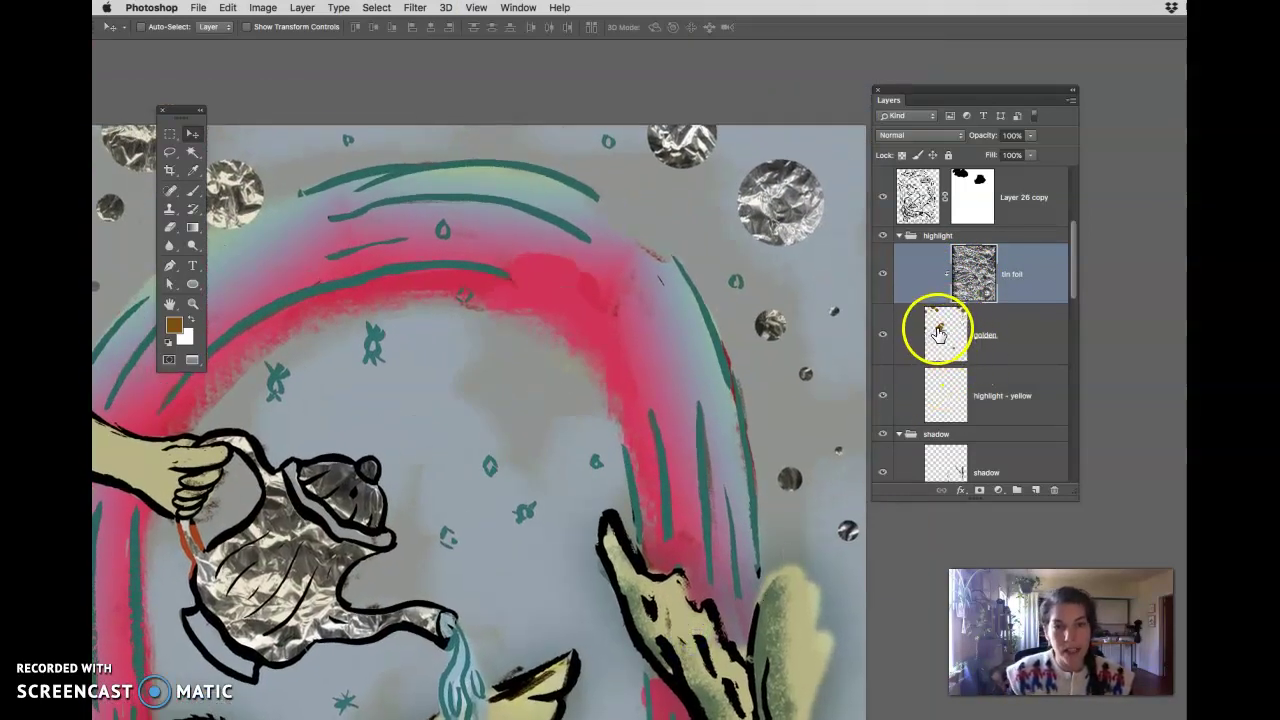
{"action": "left_click_drag", "start_coordinate": [997, 272], "coordinate": [878, 210]}
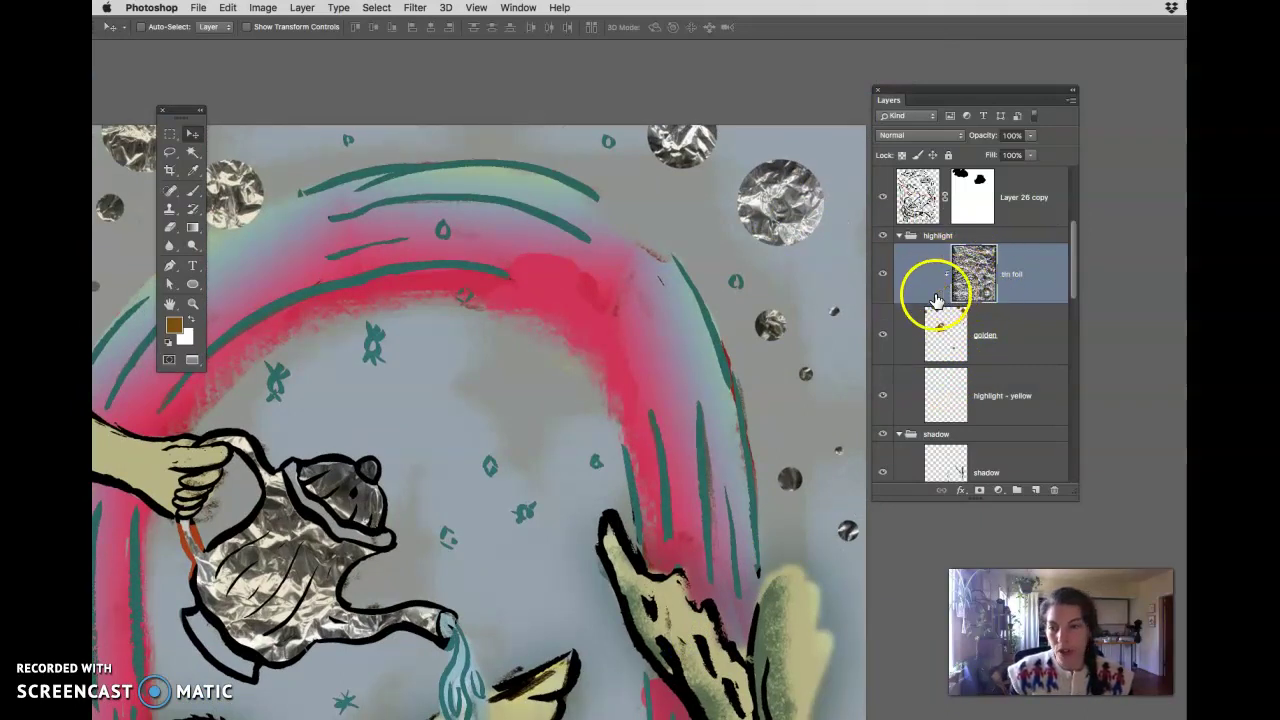
{"action": "left_click_drag", "start_coordinate": [918, 309], "coordinate": [651, 383]}
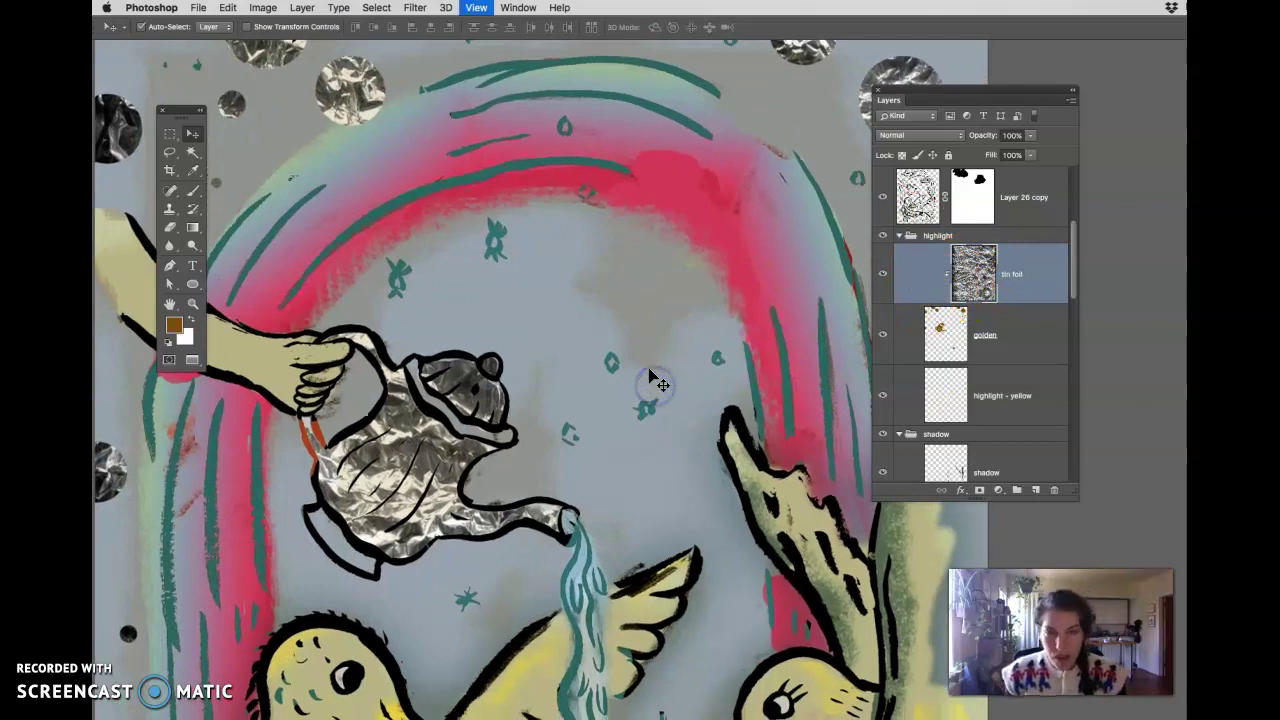
{"action": "key", "text": "super+minus"}
{"action": "left_click_drag", "start_coordinate": [722, 416], "coordinate": [640, 309]}
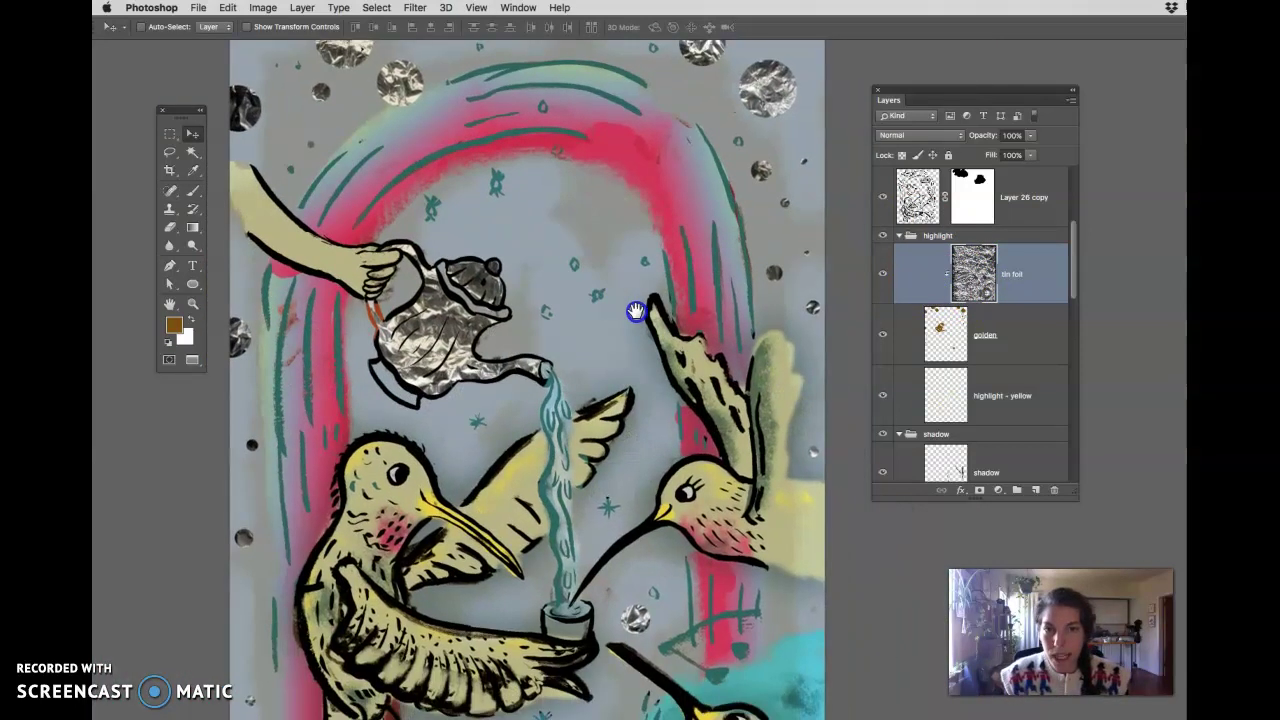
{"action": "left_click", "coordinate": [962, 267]}
{"action": "left_click_drag", "start_coordinate": [965, 265], "coordinate": [1029, 271]}
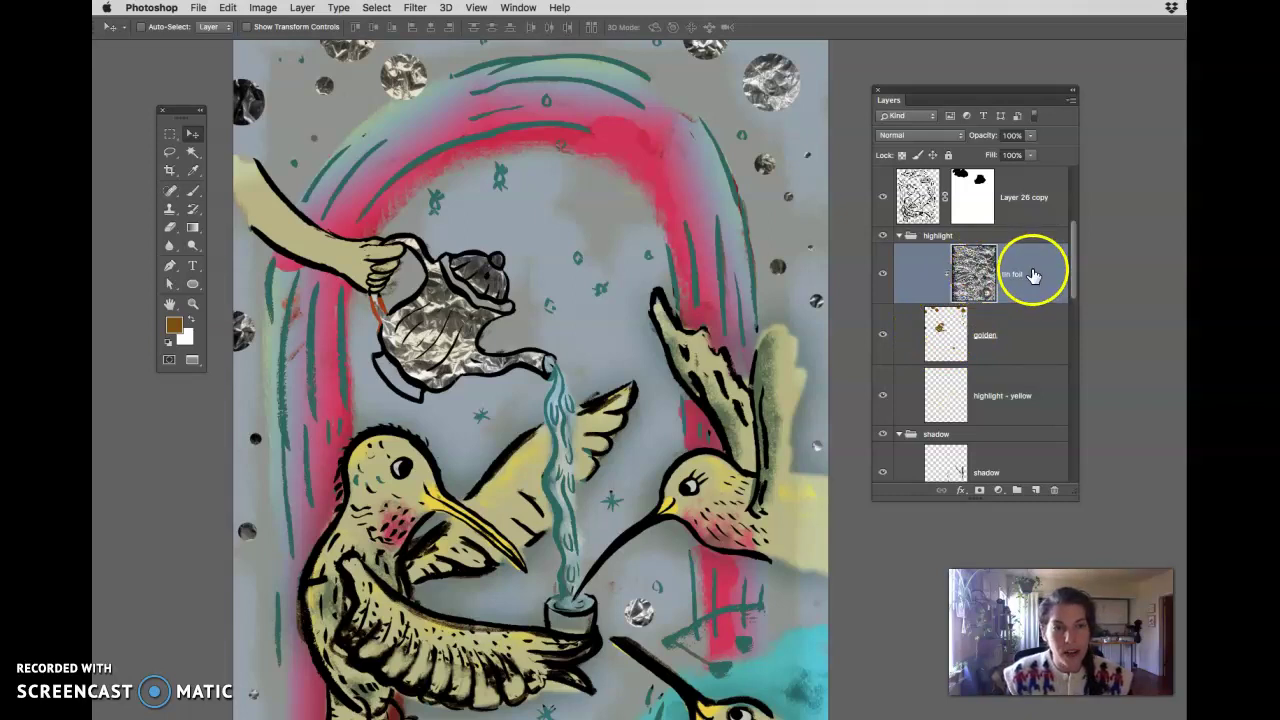
Step: Try Dissolve, Darken, Multiply, Color Burn, Linear Burn and Darker Color blends on the tin foil
{"action": "left_click", "coordinate": [896, 136]}
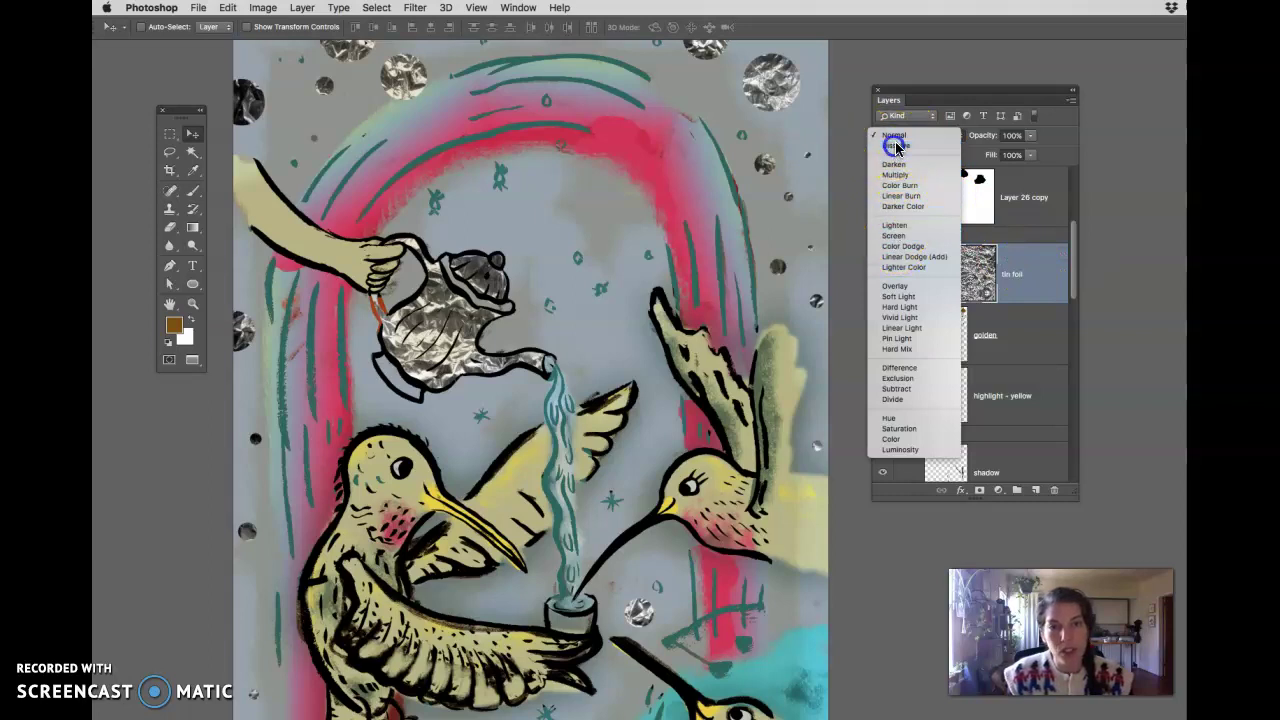
{"action": "left_click", "coordinate": [896, 146]}
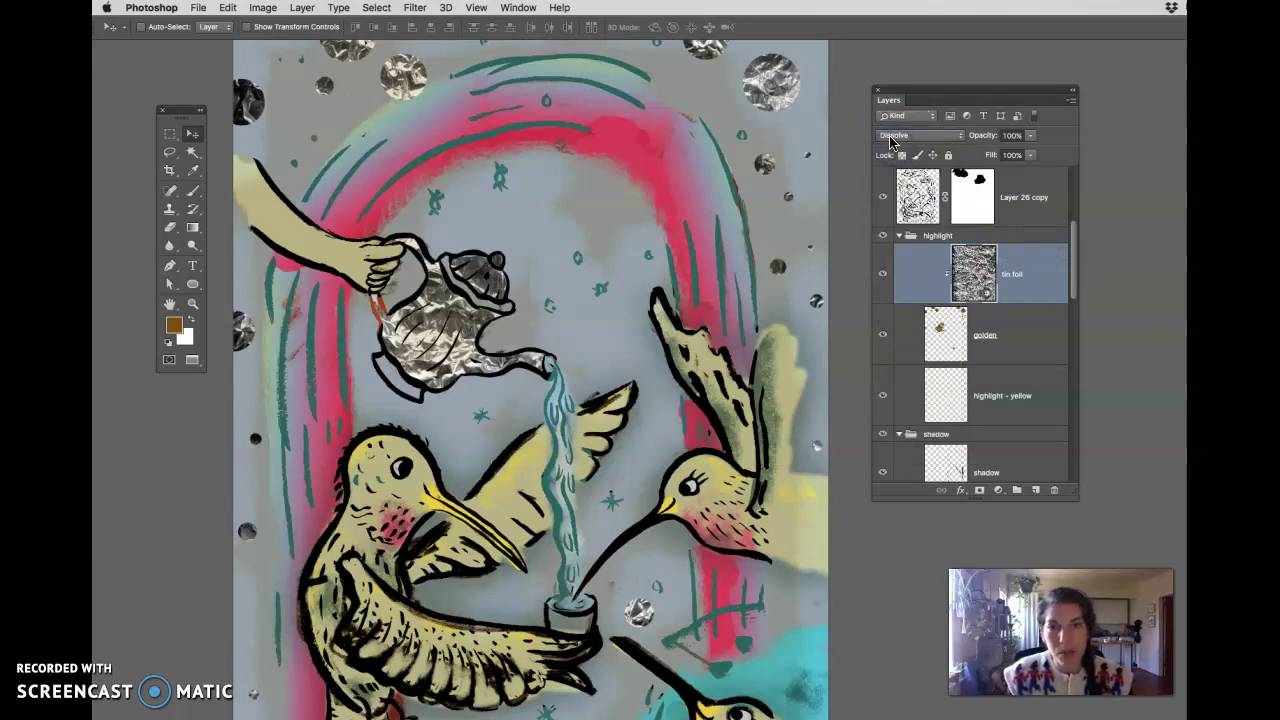
{"action": "left_click_drag", "start_coordinate": [757, 168], "coordinate": [774, 240]}
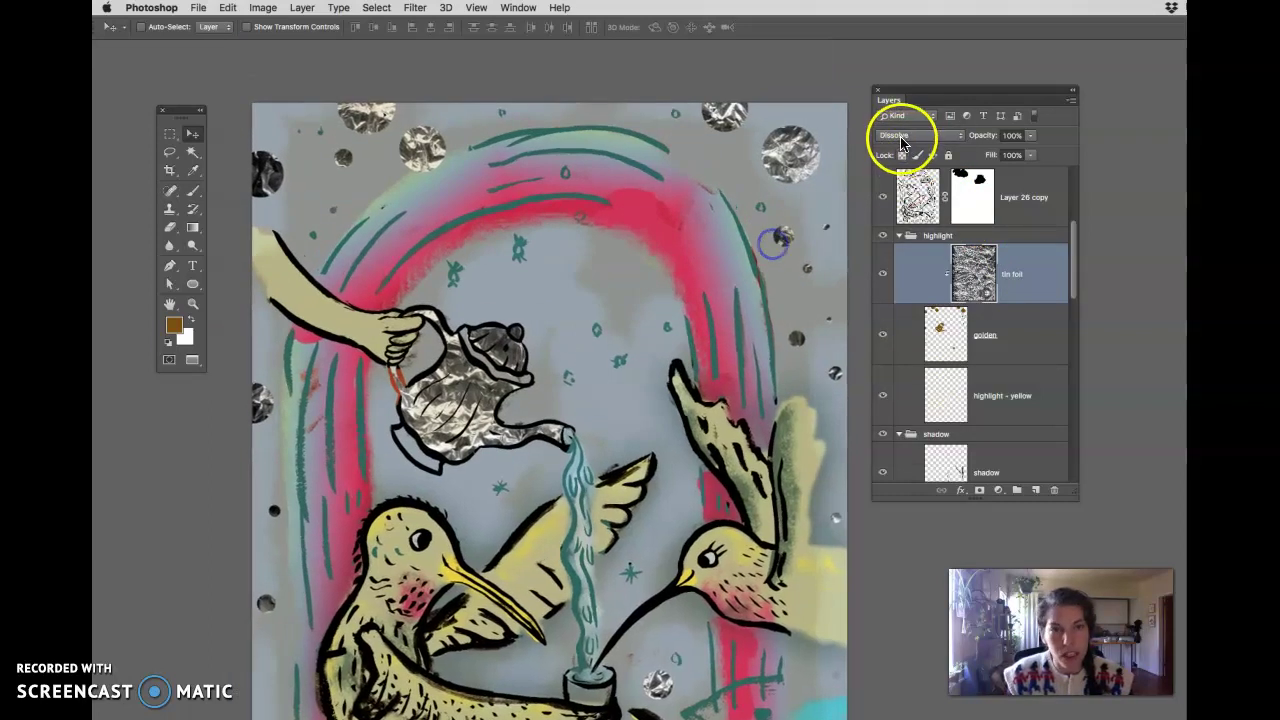
{"action": "left_click", "coordinate": [902, 140]}
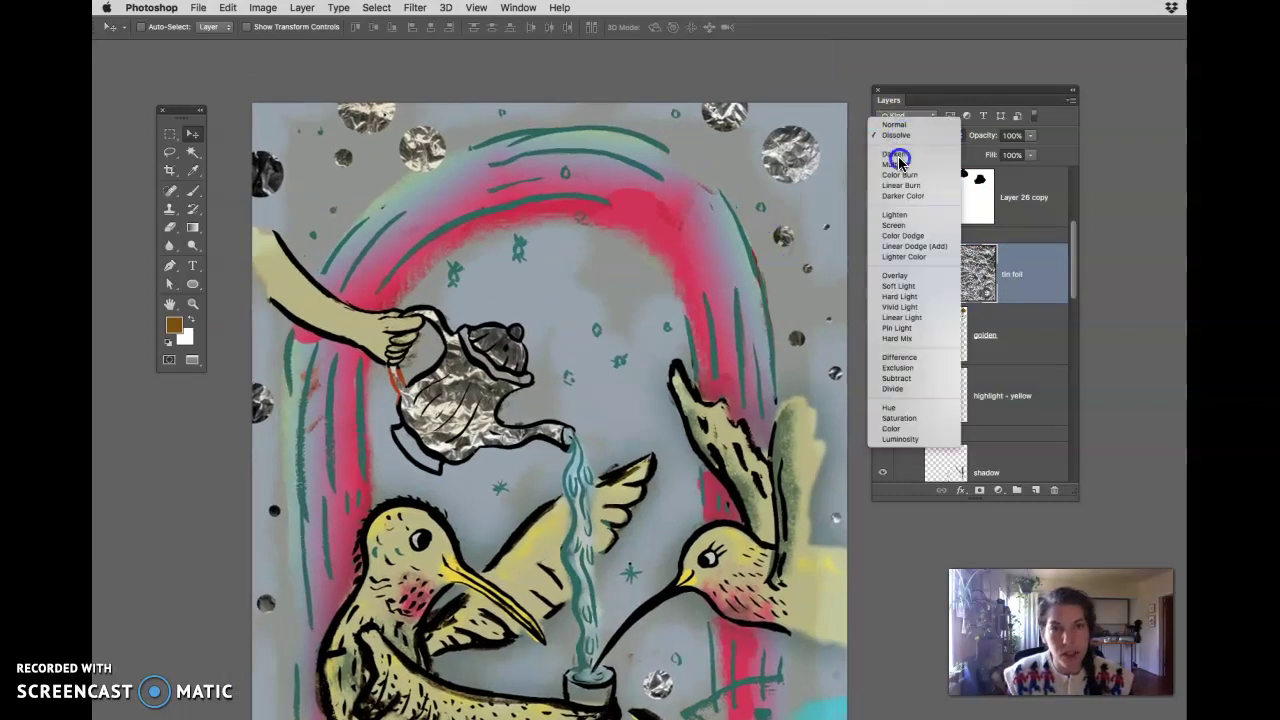
{"action": "left_click", "coordinate": [899, 160]}
{"action": "left_click", "coordinate": [905, 141]}
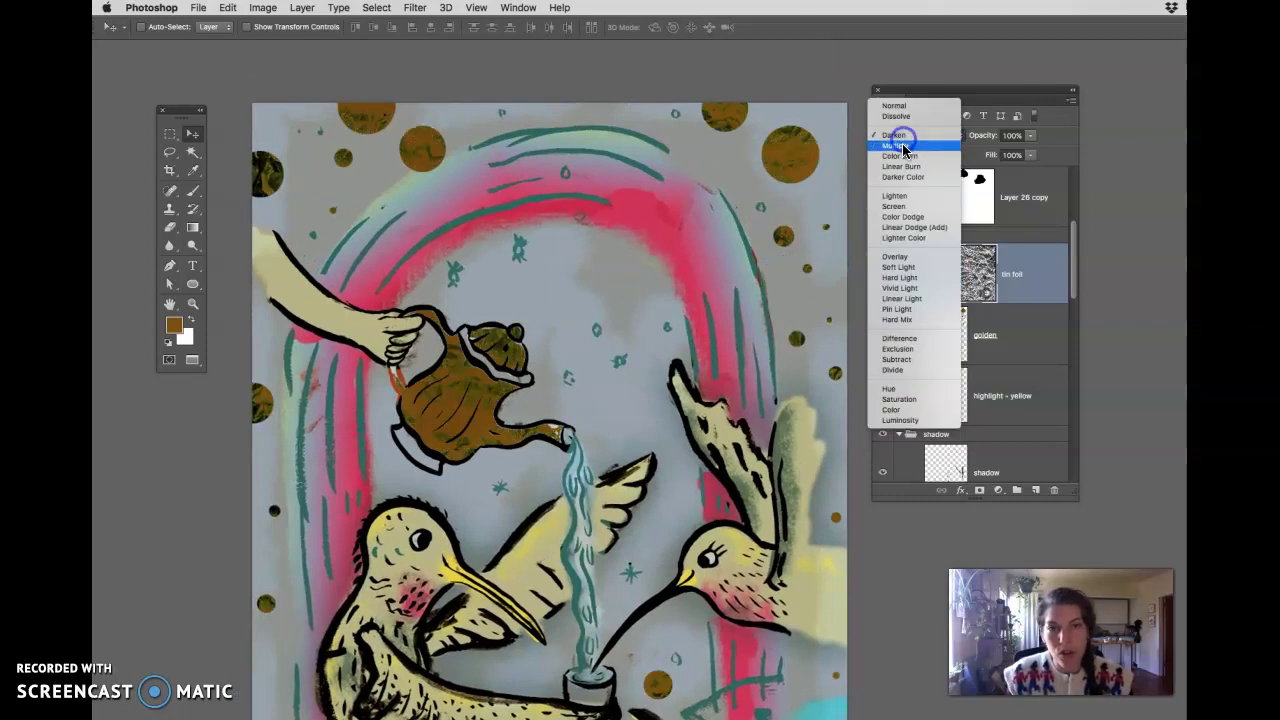
{"action": "left_click", "coordinate": [900, 148]}
{"action": "left_click", "coordinate": [902, 138]}
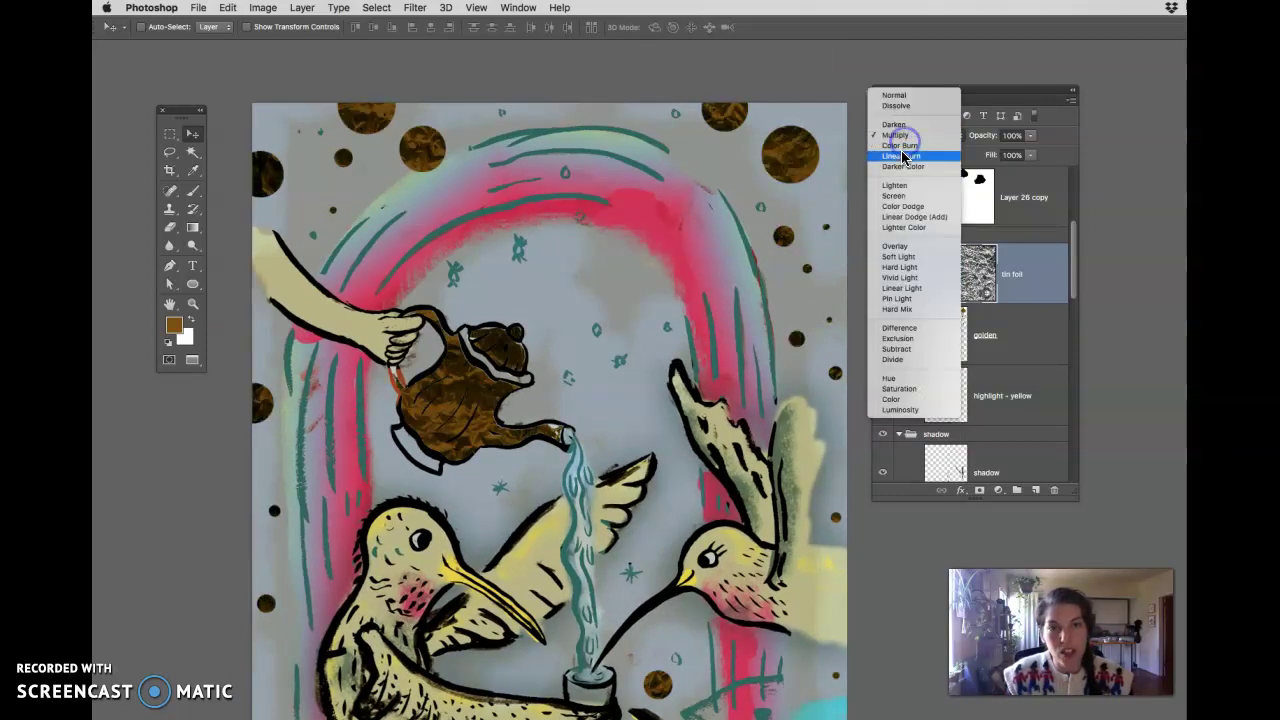
{"action": "left_click", "coordinate": [899, 146]}
{"action": "left_click", "coordinate": [905, 140]}
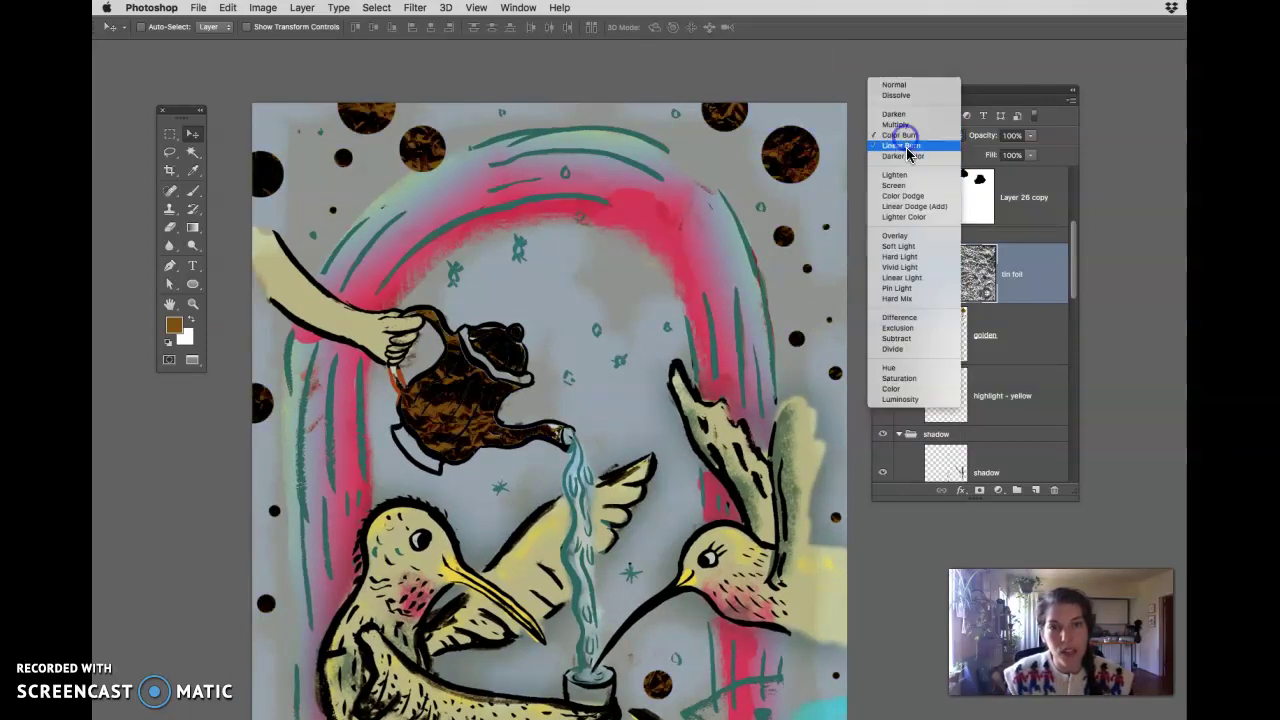
{"action": "left_click", "coordinate": [903, 146]}
{"action": "left_click", "coordinate": [895, 140]}
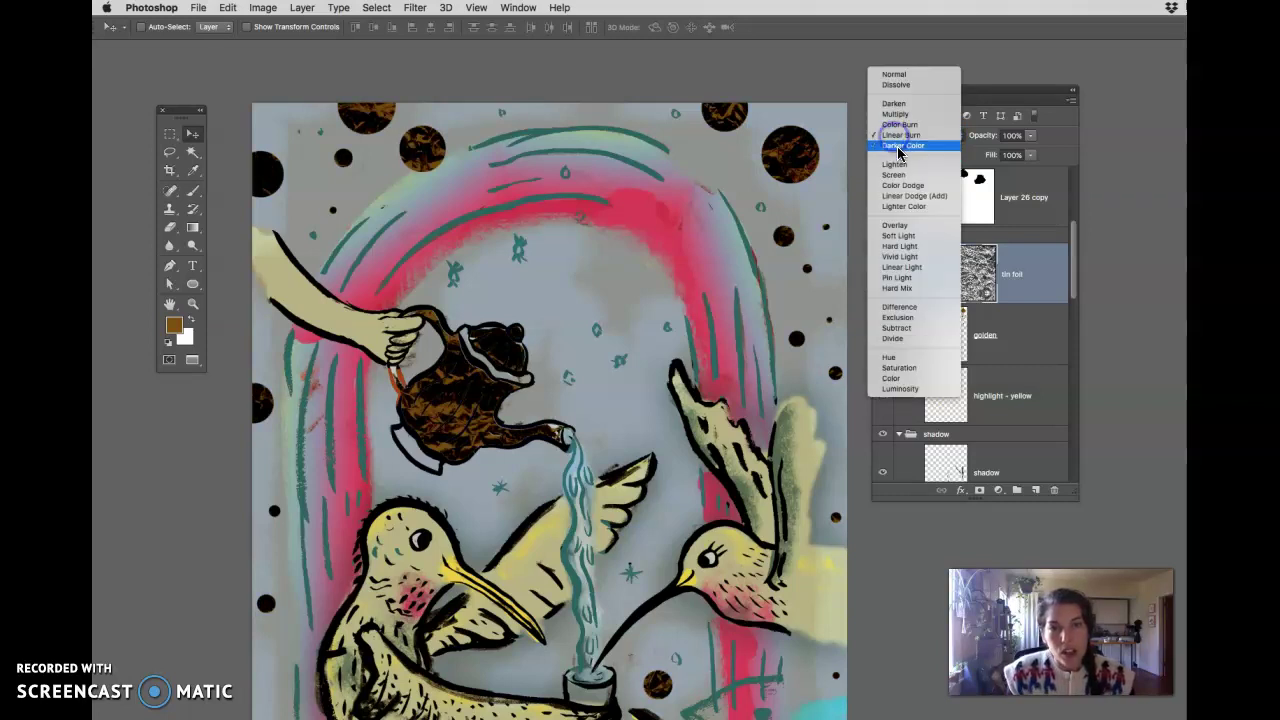
{"action": "left_click", "coordinate": [903, 147]}
Step: Try Lighten, then settle on the Screen blend mode for the tin foil layer
{"action": "left_click", "coordinate": [896, 140]}
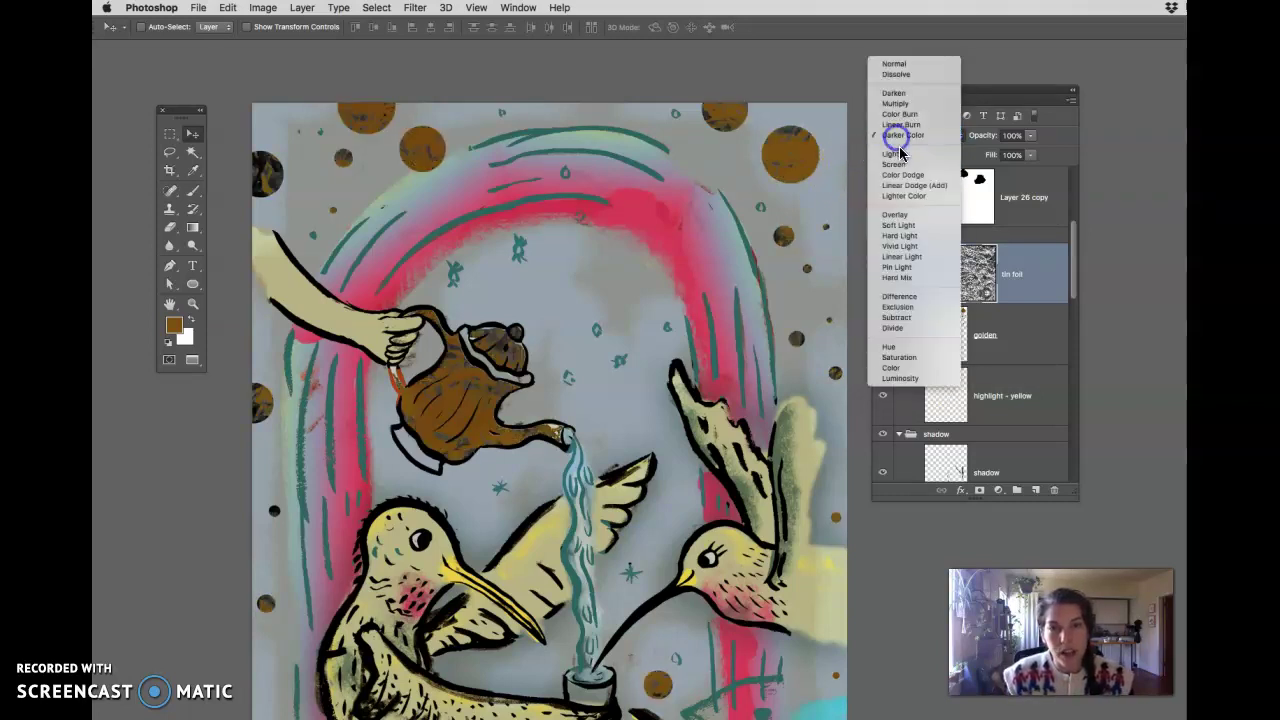
{"action": "left_click", "coordinate": [895, 157]}
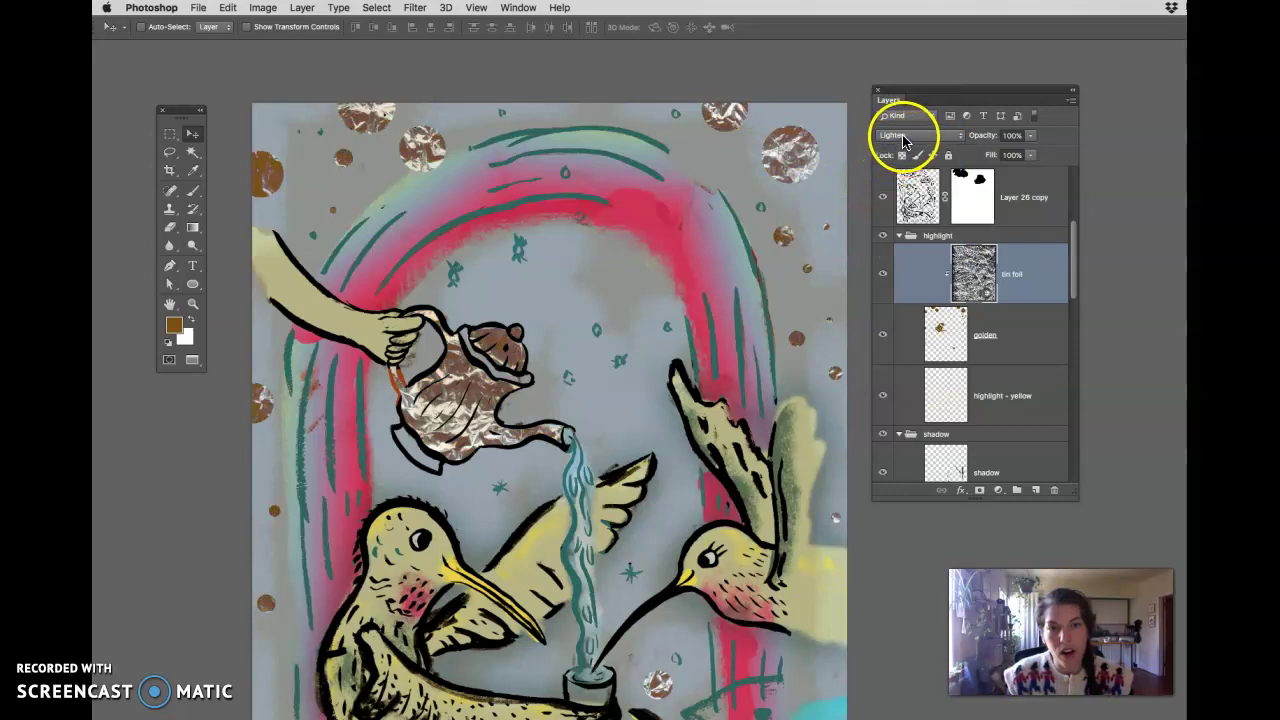
{"action": "left_click", "coordinate": [903, 140]}
{"action": "left_click", "coordinate": [900, 151]}
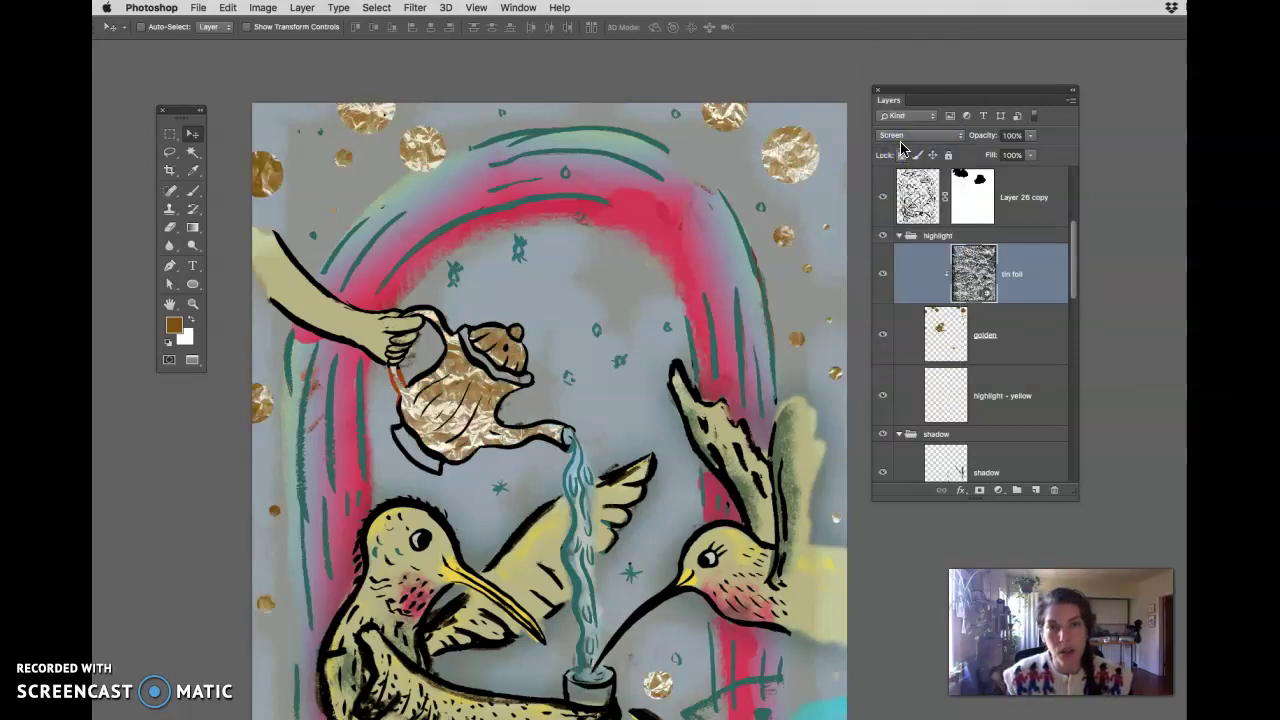
{"action": "left_click_drag", "start_coordinate": [815, 163], "coordinate": [793, 177]}
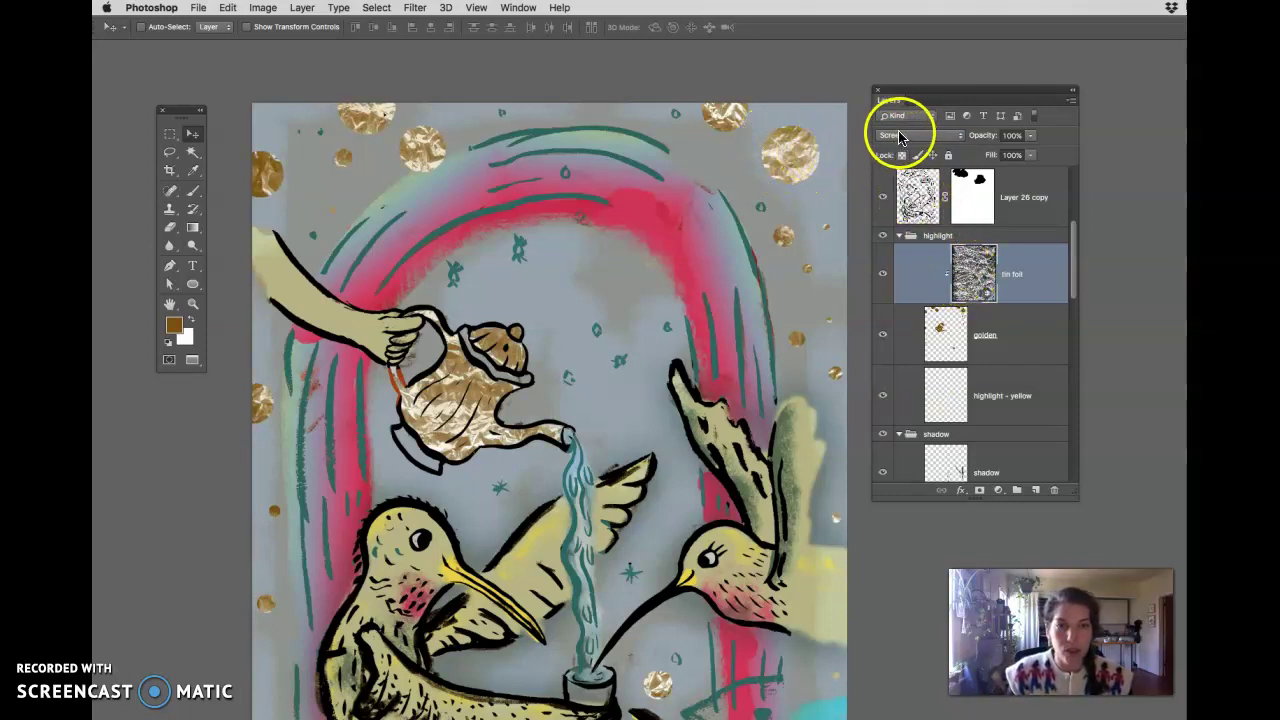
{"action": "left_click_drag", "start_coordinate": [986, 266], "coordinate": [970, 300]}
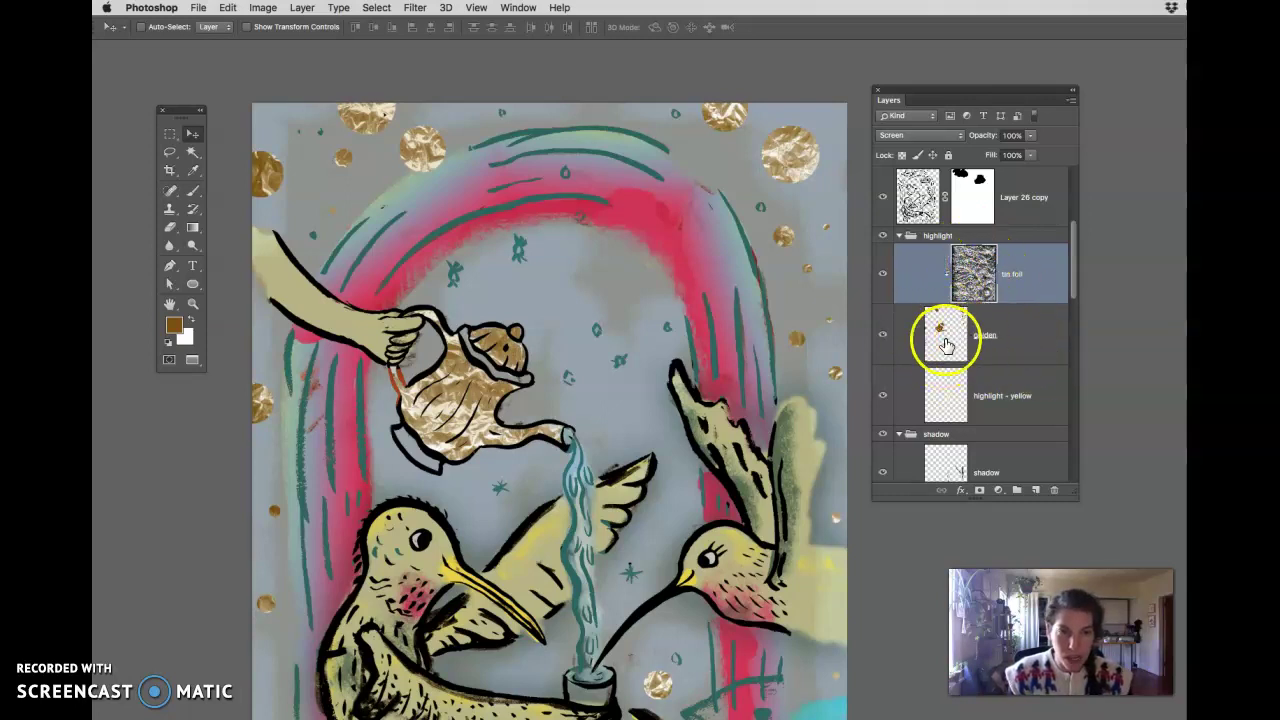
Step: Switch to the texture swatch sheet and enable layer 2's layer mask
{"action": "key", "text": "super+Tab"}
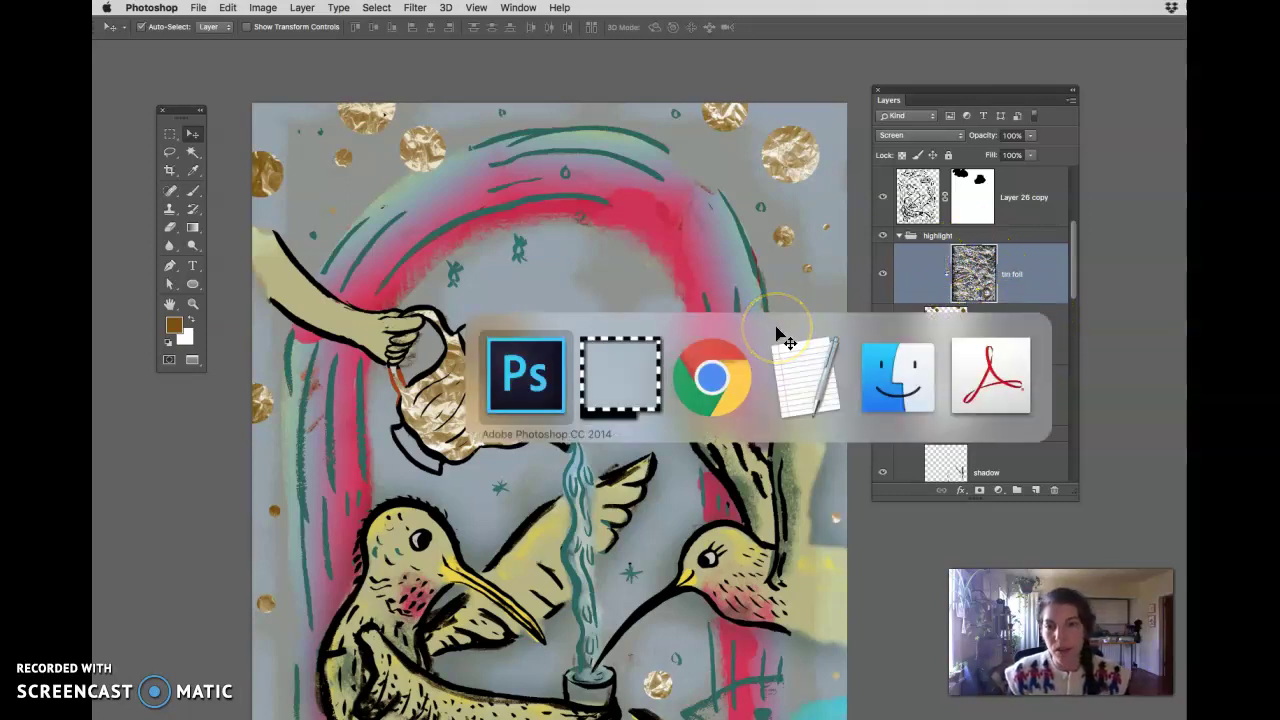
{"action": "key", "text": "ctrl+Tab"}
{"action": "key", "text": "ctrl+Tab"}
{"action": "key", "text": "ctrl+Tab"}
{"action": "key", "text": "ctrl+Tab"}
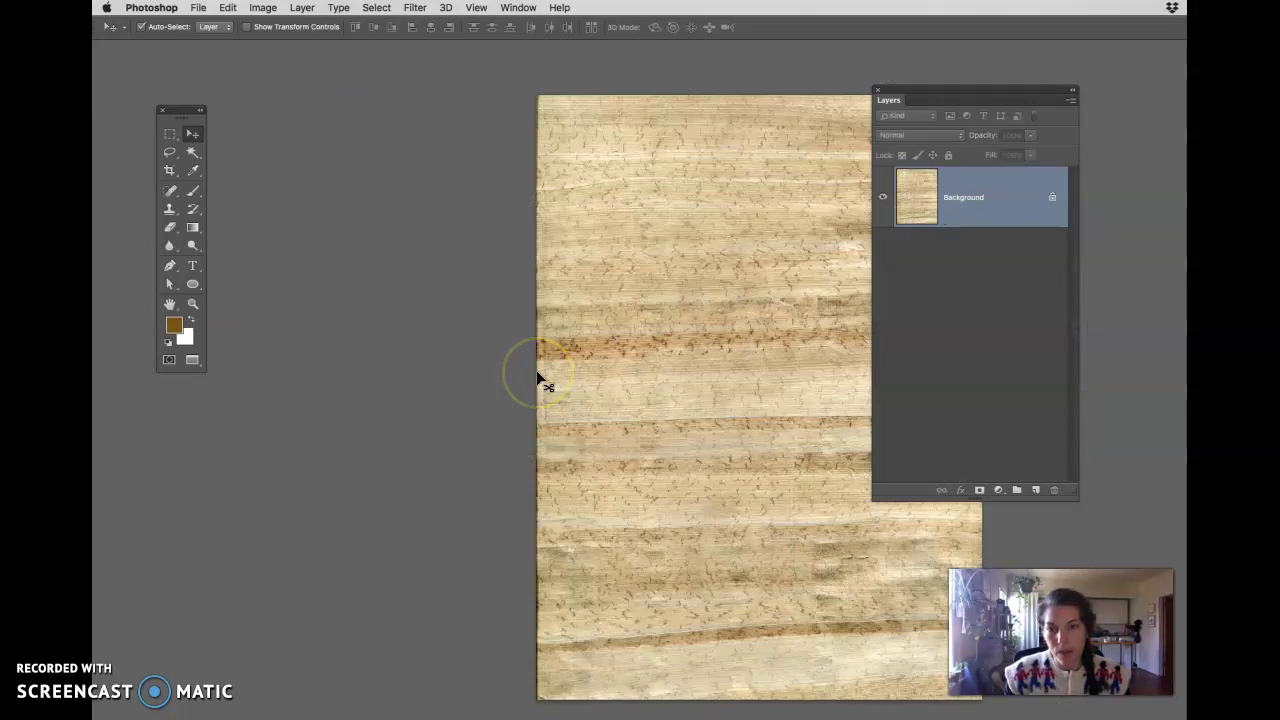
{"action": "key", "text": "ctrl+Tab"}
{"action": "key", "text": "ctrl+Tab"}
{"action": "key", "text": "ctrl+Tab"}
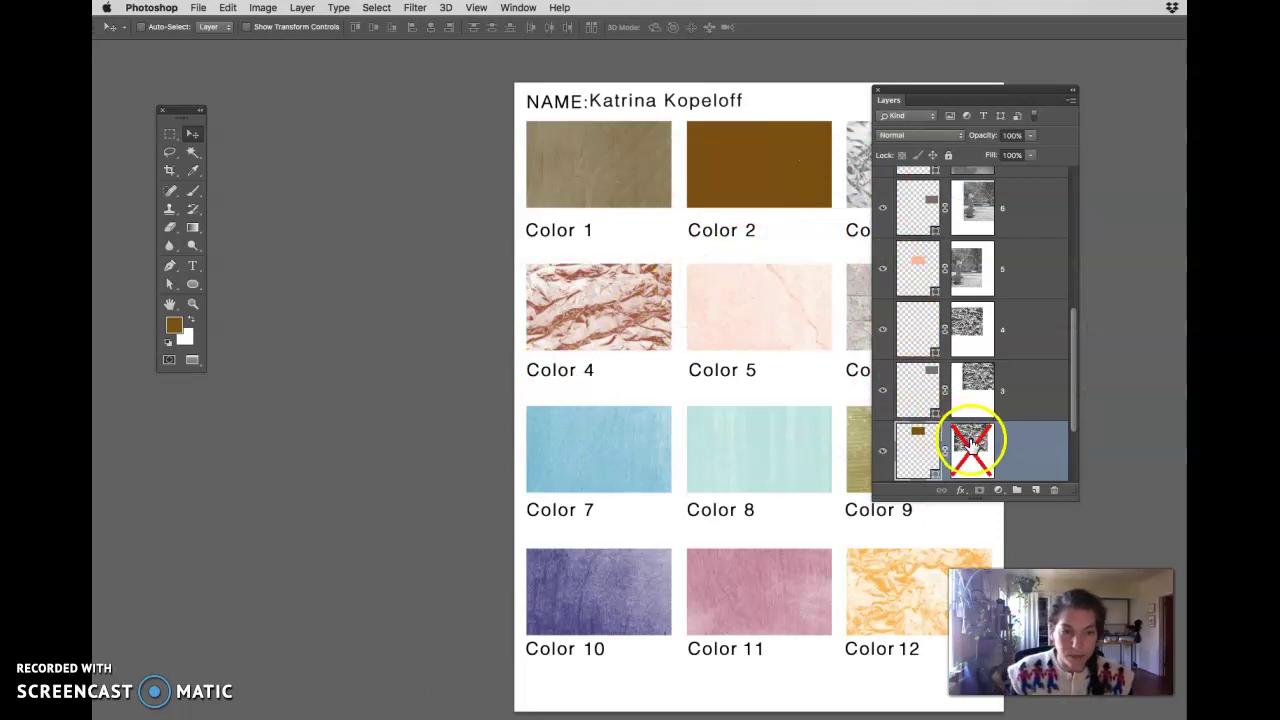
{"action": "right_click", "coordinate": [971, 441]}
{"action": "left_click", "coordinate": [987, 446]}
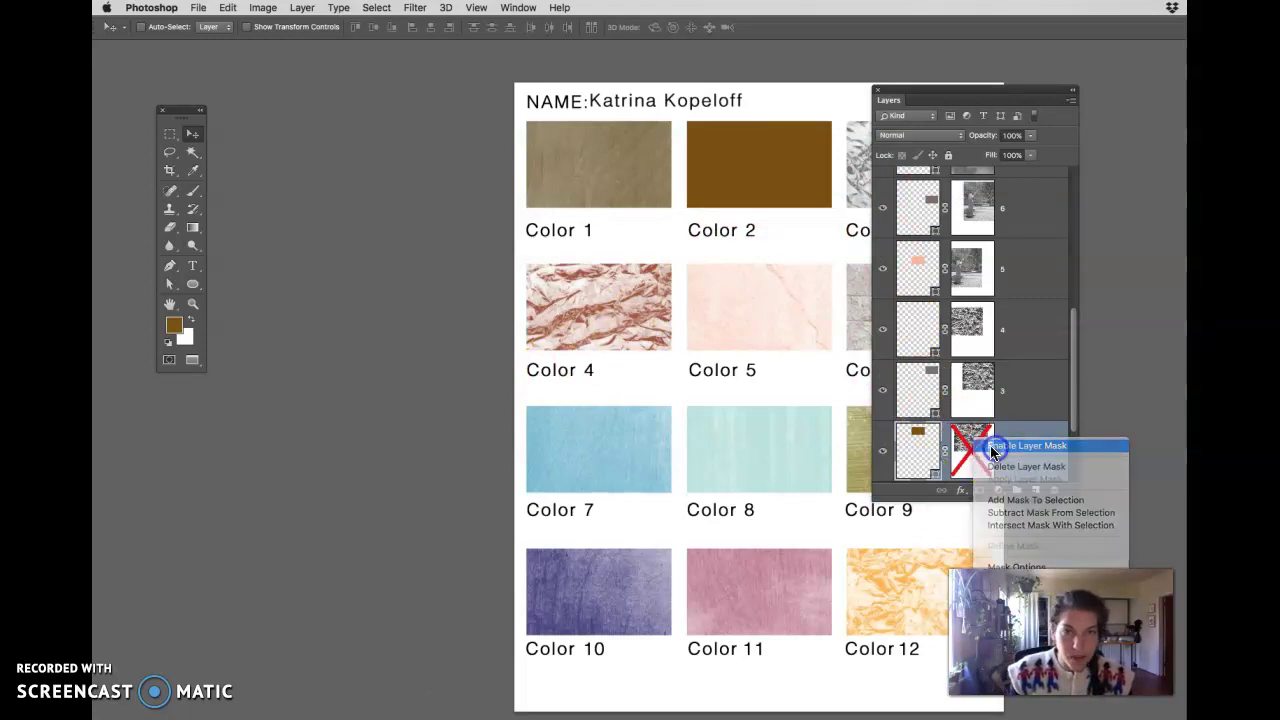
{"action": "key", "text": "super+plus"}
{"action": "key", "text": "super+plus"}
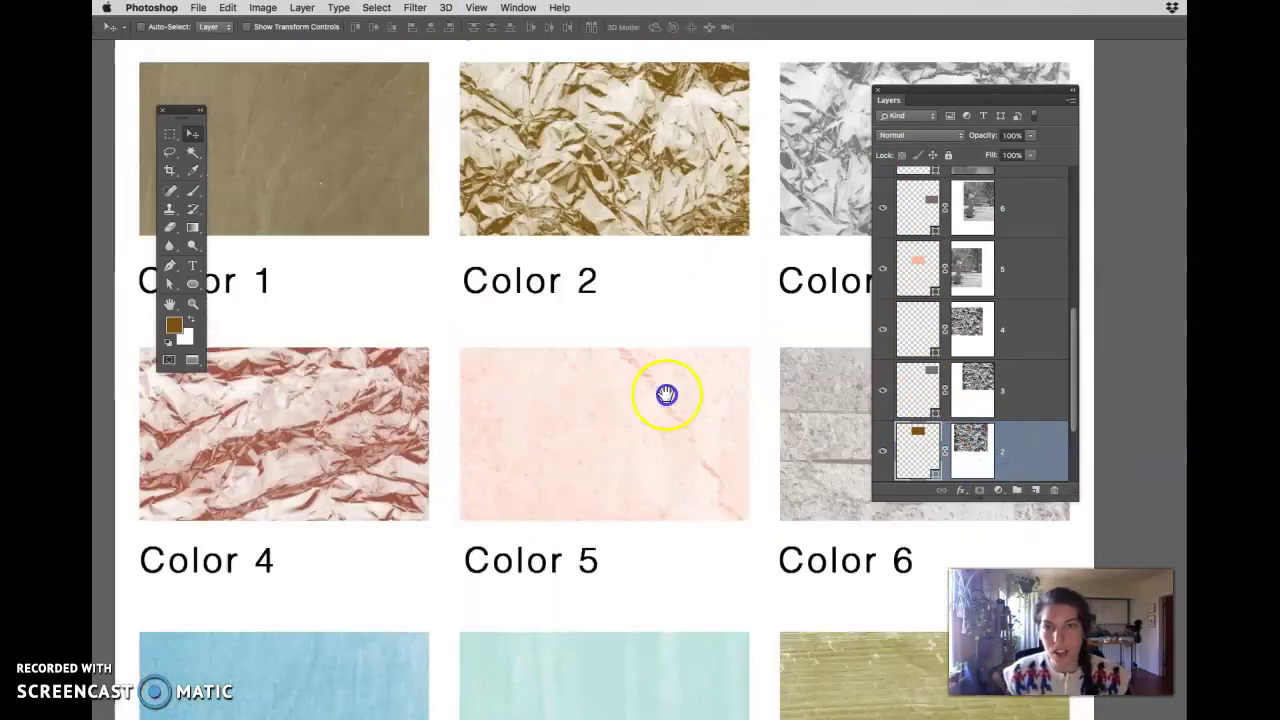
{"action": "scroll", "coordinate": [664, 420], "scroll_direction": "up", "scroll_amount": 3}
{"action": "left_click", "coordinate": [905, 410]}
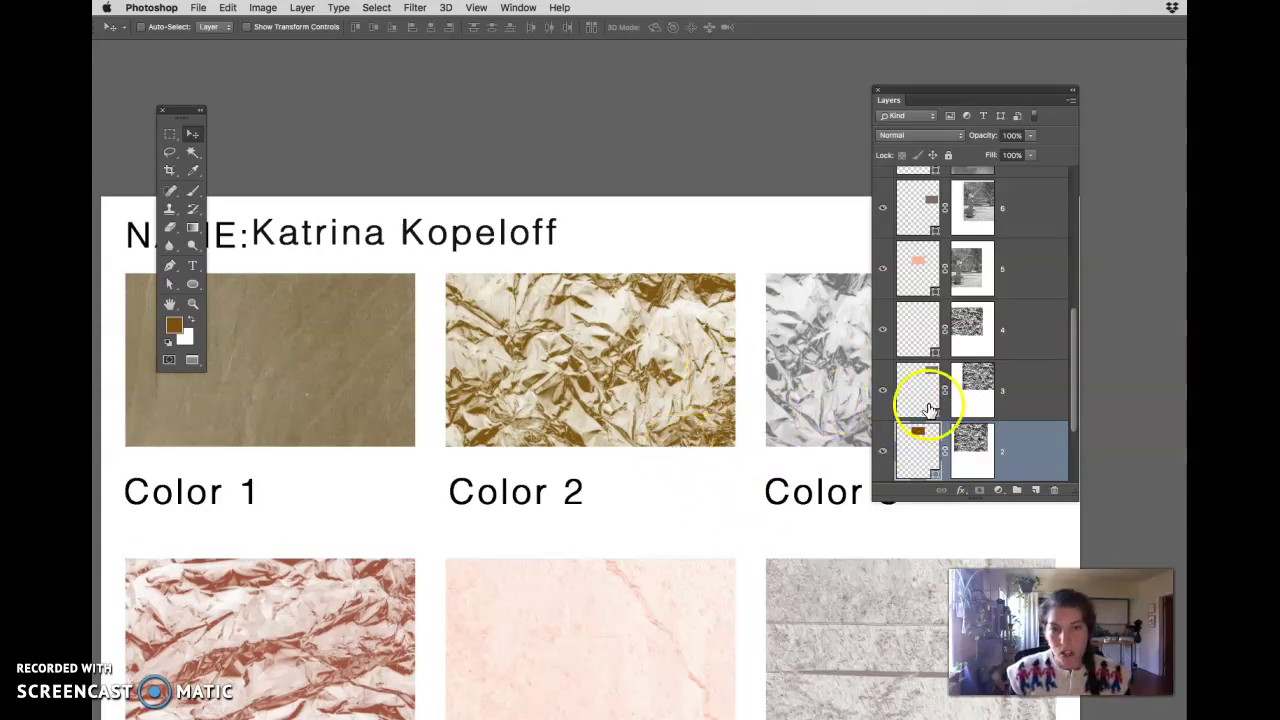
Step: Return to the hummingbird illustration document via the Window menu
{"action": "key", "text": "super+Tab"}
{"action": "key", "text": "shift+Tab"}
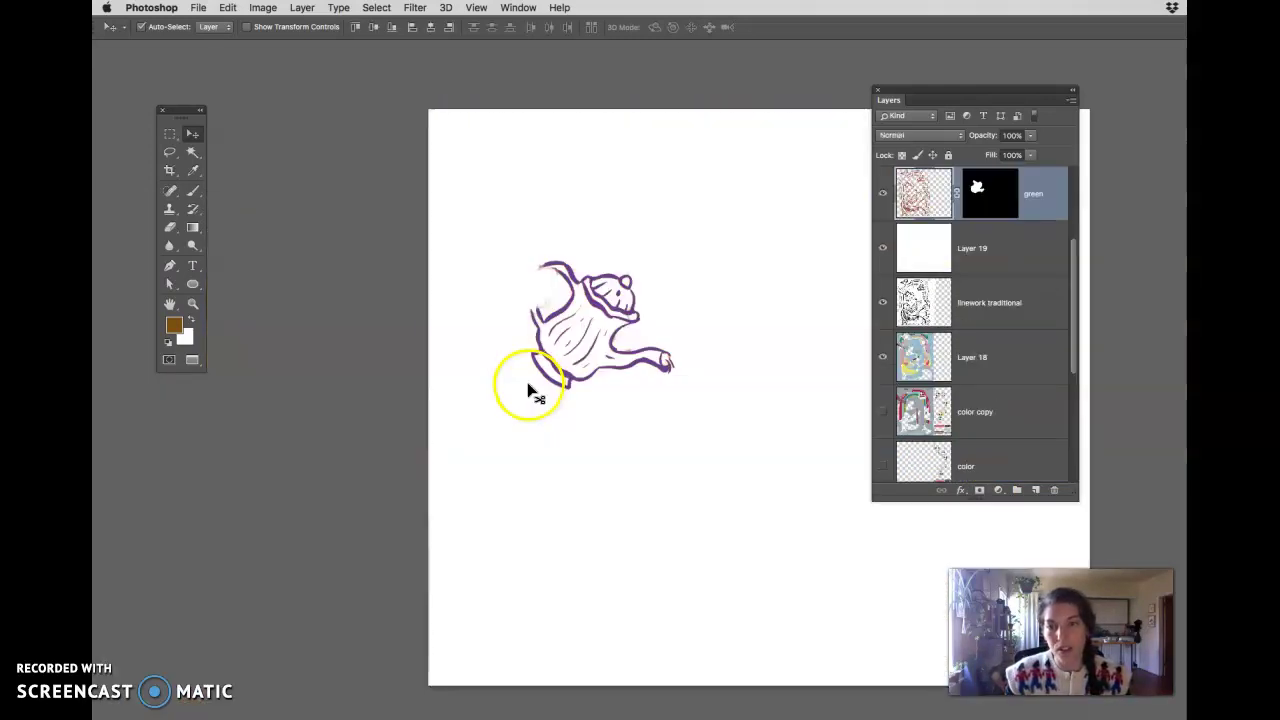
{"action": "left_click", "coordinate": [517, 8]}
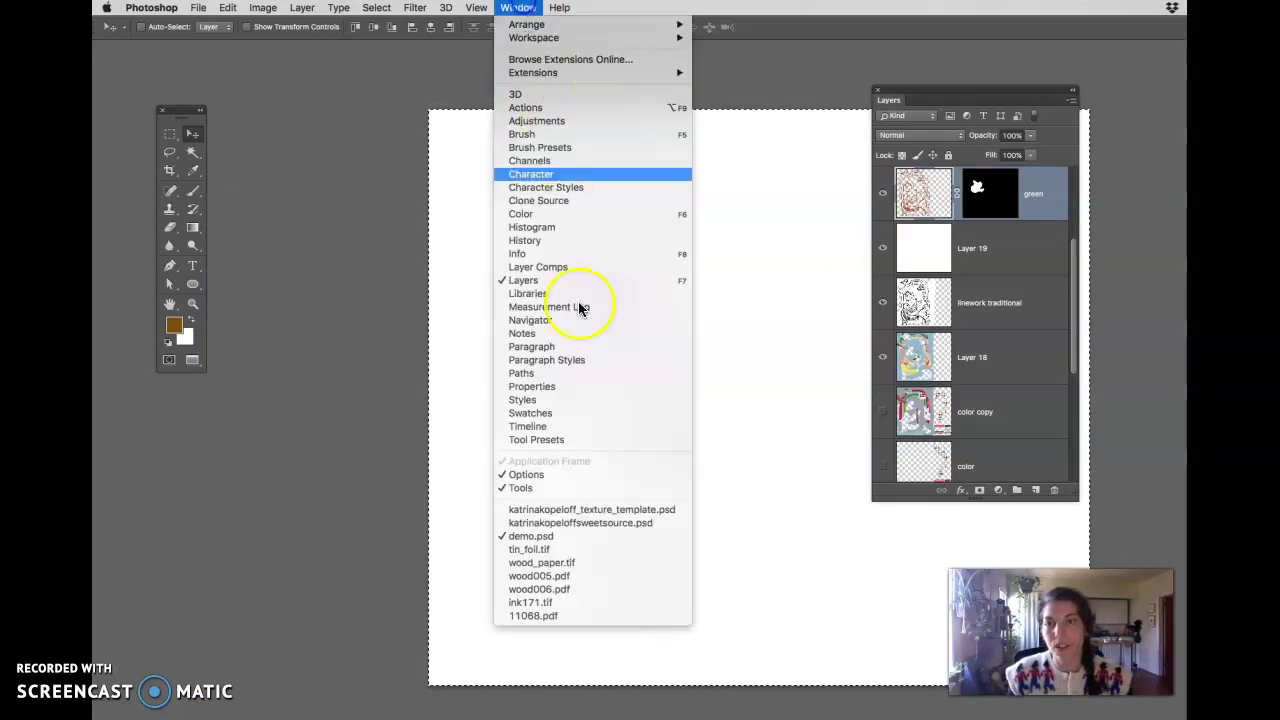
{"action": "left_click", "coordinate": [586, 523]}
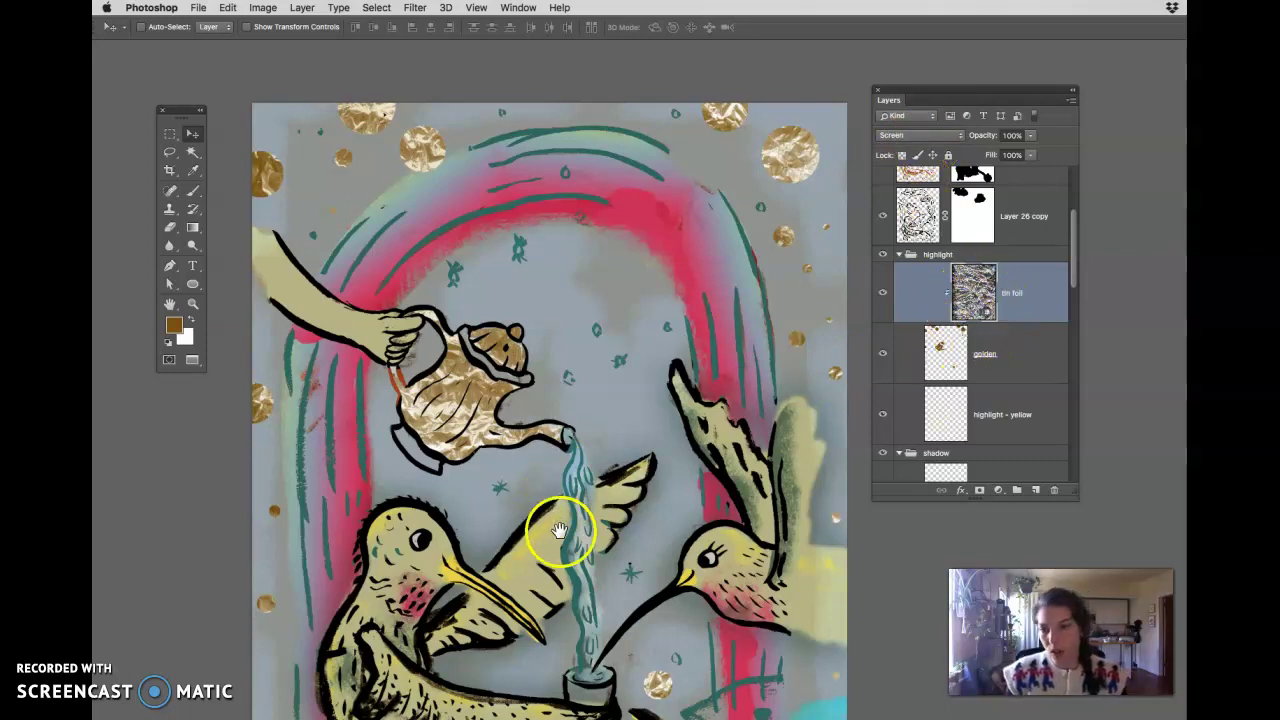
Step: Test a lower opacity on the golden layer, then restore it to 100%
{"action": "left_click_drag", "start_coordinate": [563, 531], "coordinate": [579, 434]}
{"action": "left_click", "coordinate": [1014, 363]}
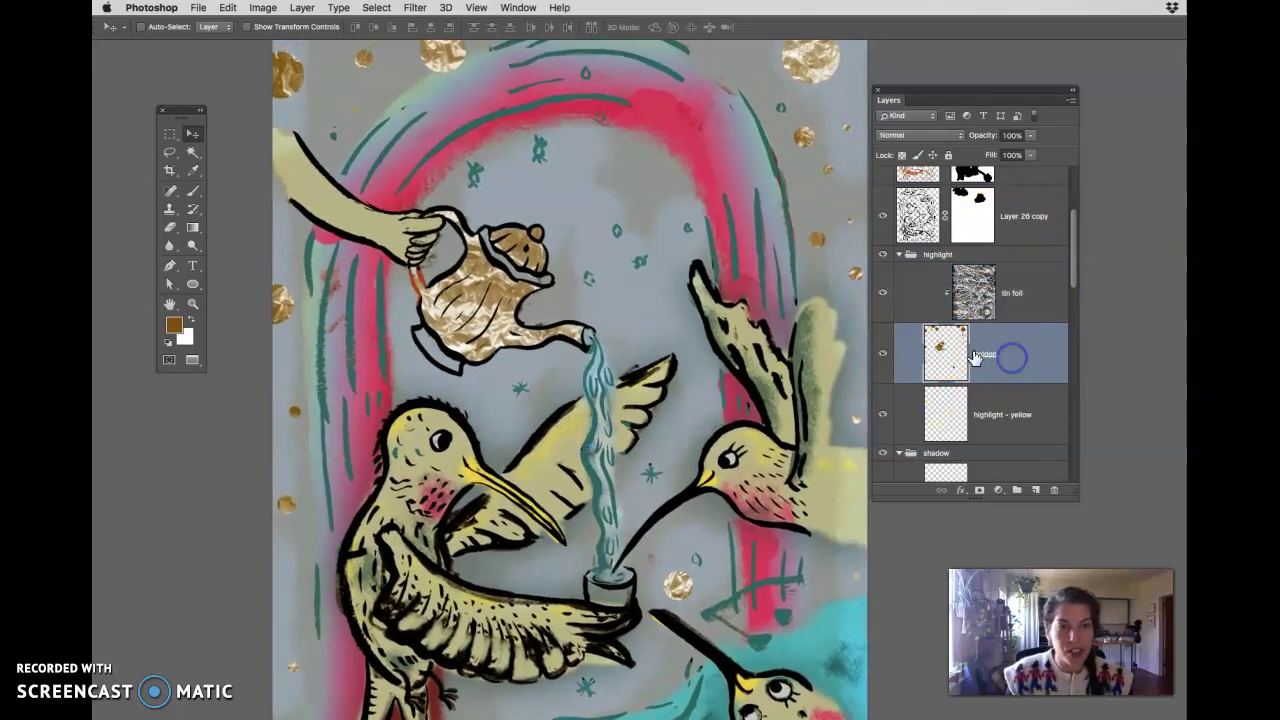
{"action": "left_click_drag", "start_coordinate": [1031, 135], "coordinate": [1005, 160]}
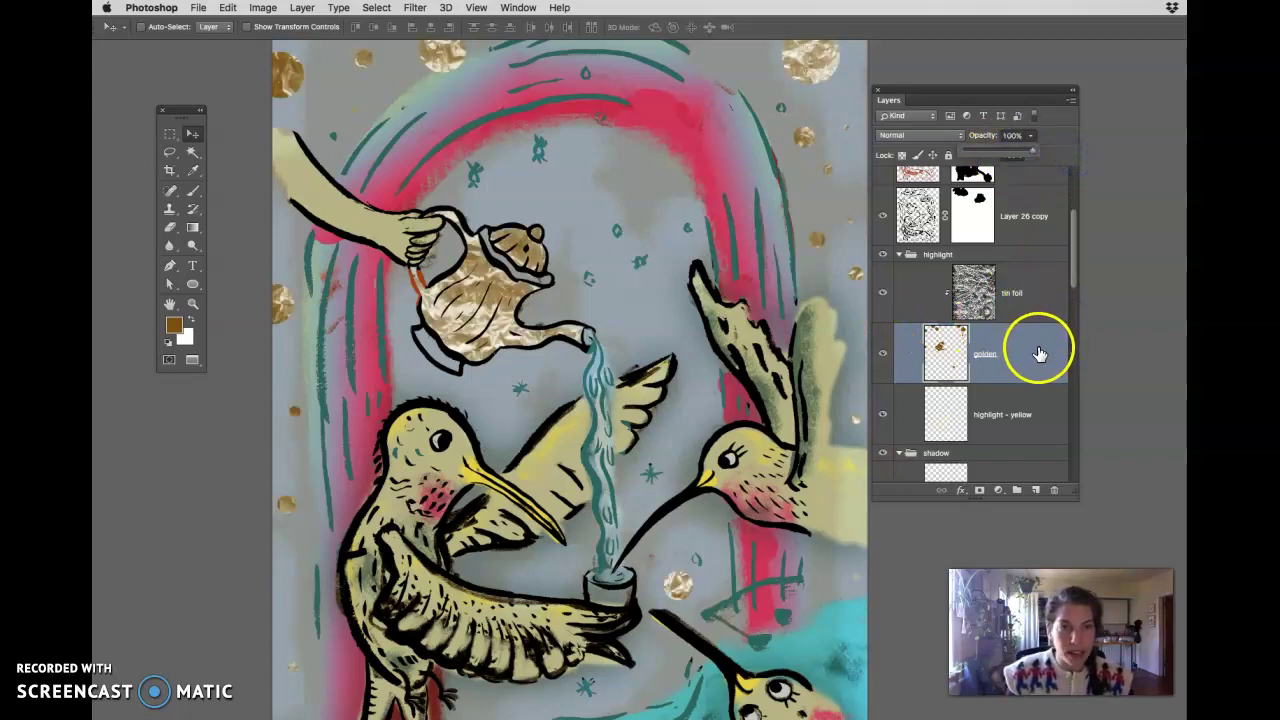
{"action": "left_click", "coordinate": [1040, 348]}
Step: Zoom into the pink arc and lower the tin foil layer's opacity to about 58%
{"action": "left_click", "coordinate": [1030, 295]}
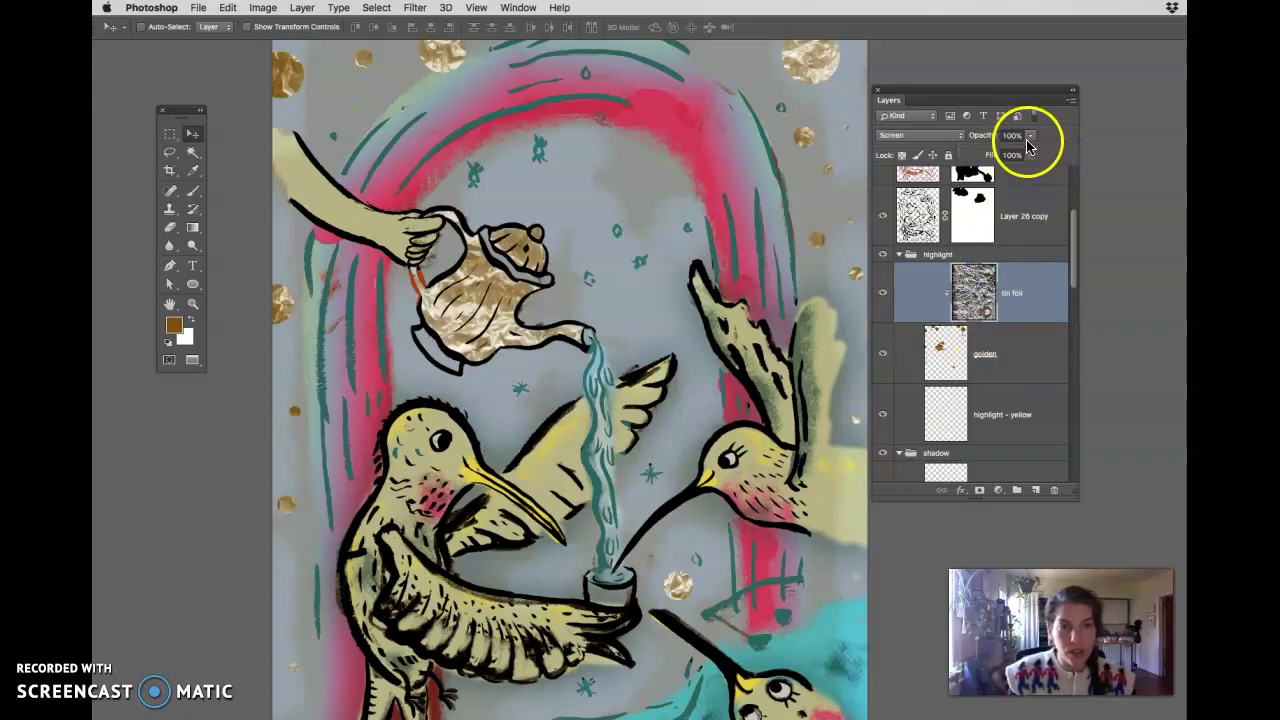
{"action": "left_click_drag", "start_coordinate": [722, 161], "coordinate": [712, 248]}
{"action": "left_click", "coordinate": [654, 177]}
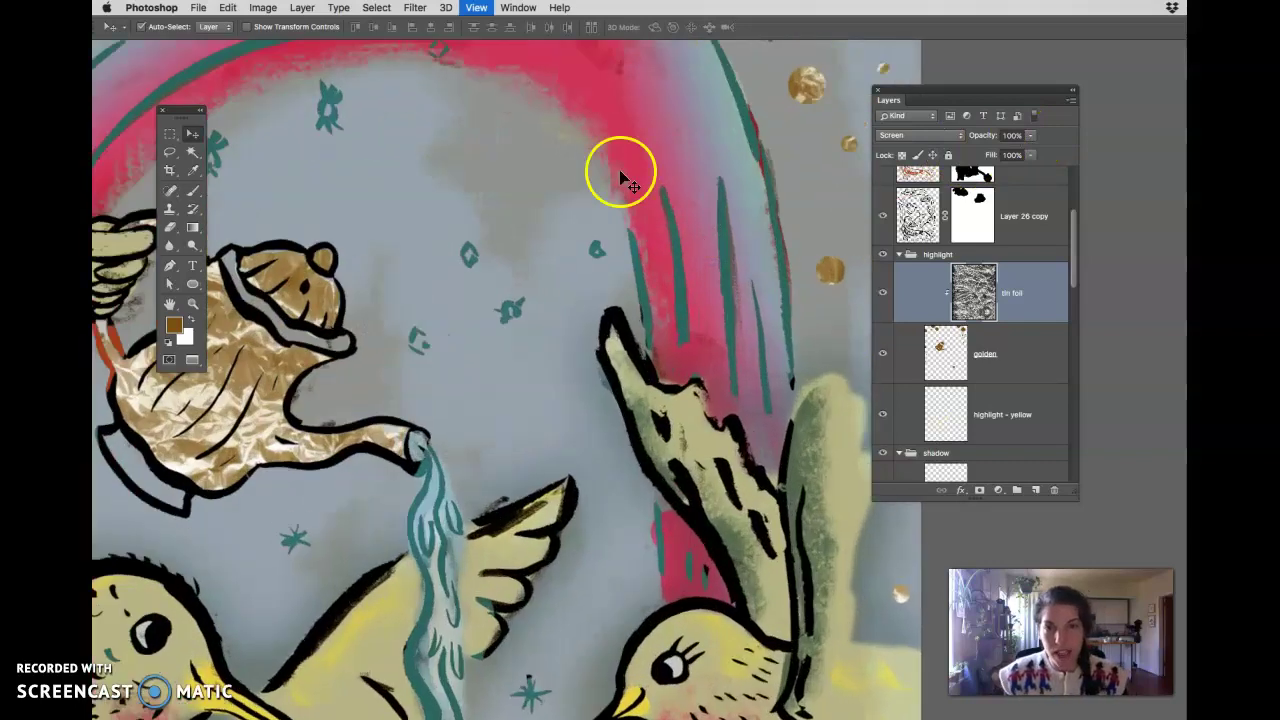
{"action": "left_click", "coordinate": [683, 294]}
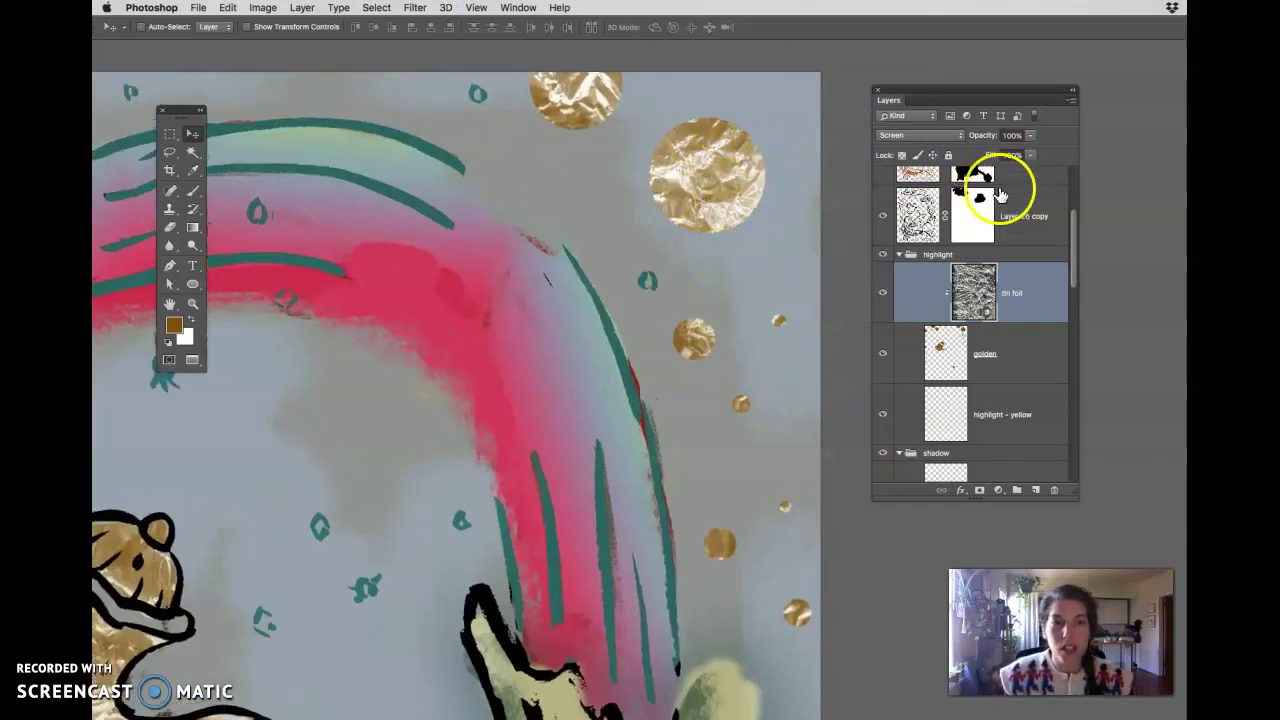
{"action": "left_click_drag", "start_coordinate": [1022, 152], "coordinate": [987, 160]}
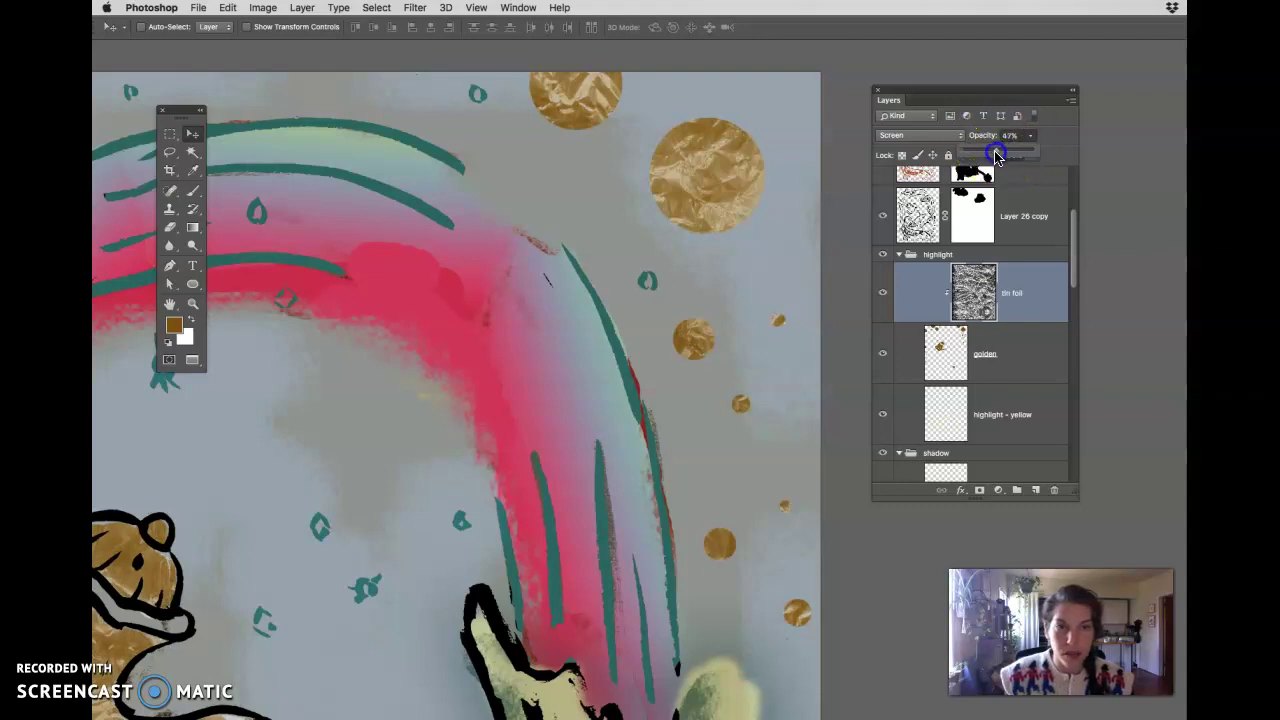
{"action": "left_click", "coordinate": [1037, 297]}
Step: Fade the golden layer to 26% and back to full, then centre the whole artwork
{"action": "left_click", "coordinate": [1030, 362]}
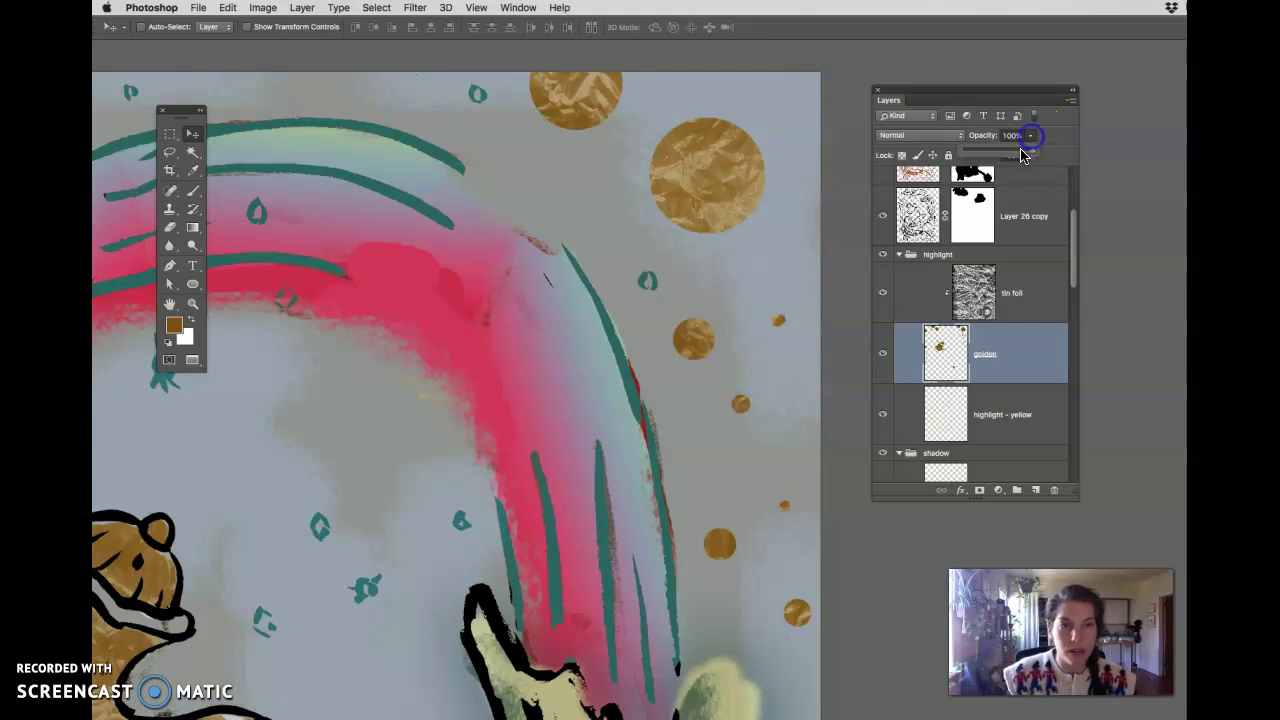
{"action": "left_click_drag", "start_coordinate": [1022, 155], "coordinate": [981, 150]}
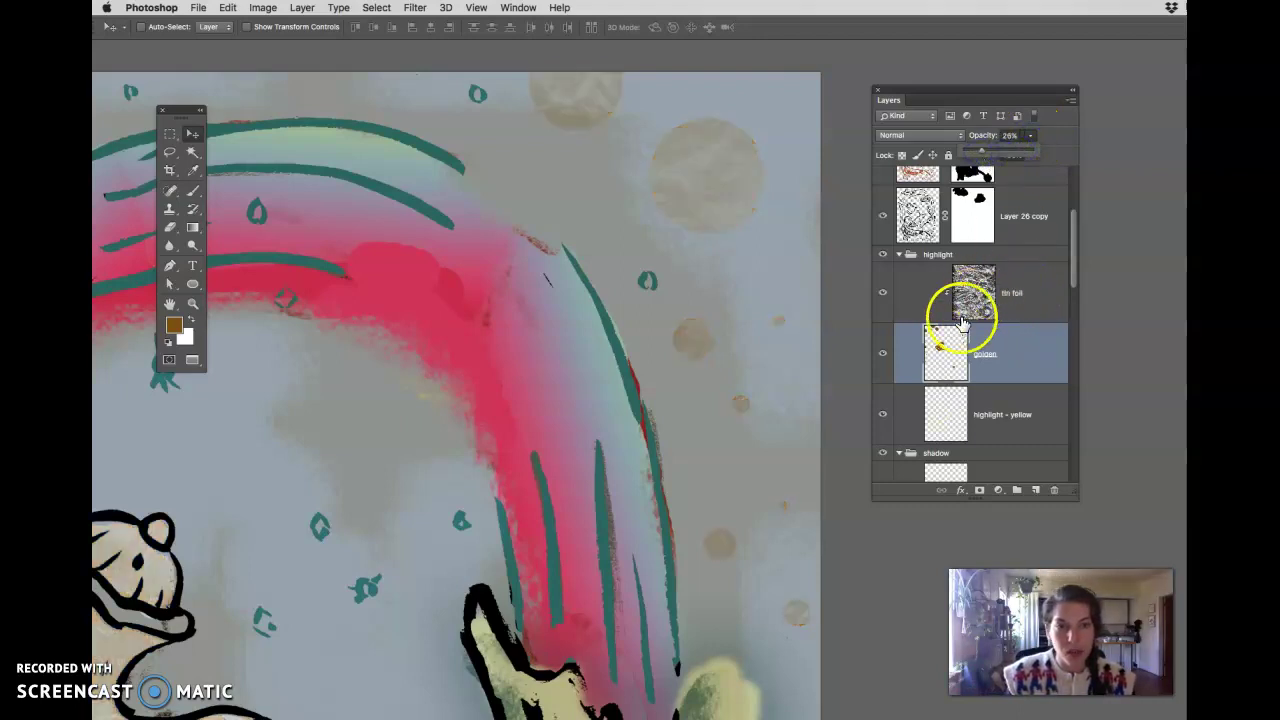
{"action": "left_click", "coordinate": [1038, 365]}
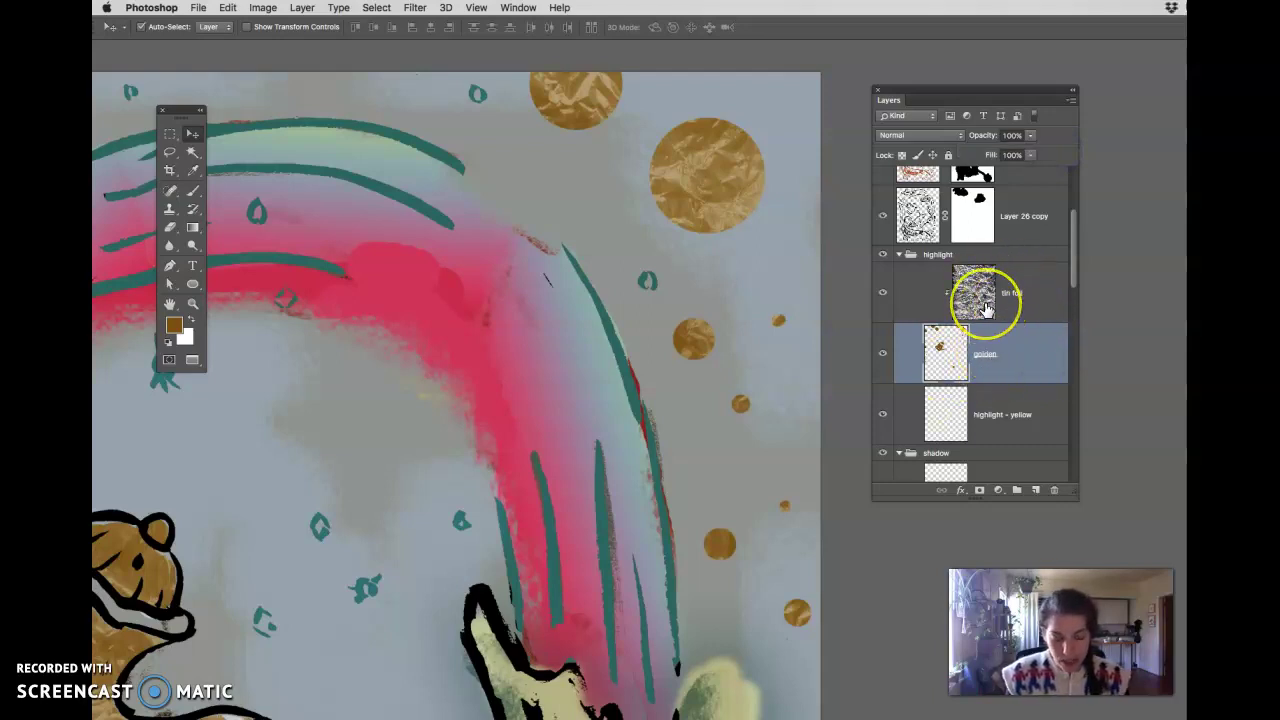
{"action": "key", "text": "super+minus"}
{"action": "key", "text": "super+minus"}
{"action": "left_click_drag", "start_coordinate": [759, 487], "coordinate": [600, 487]}
Step: Switch to the brushstroke texture document and desaturate it to greyscale
{"action": "key", "text": "super+Tab"}
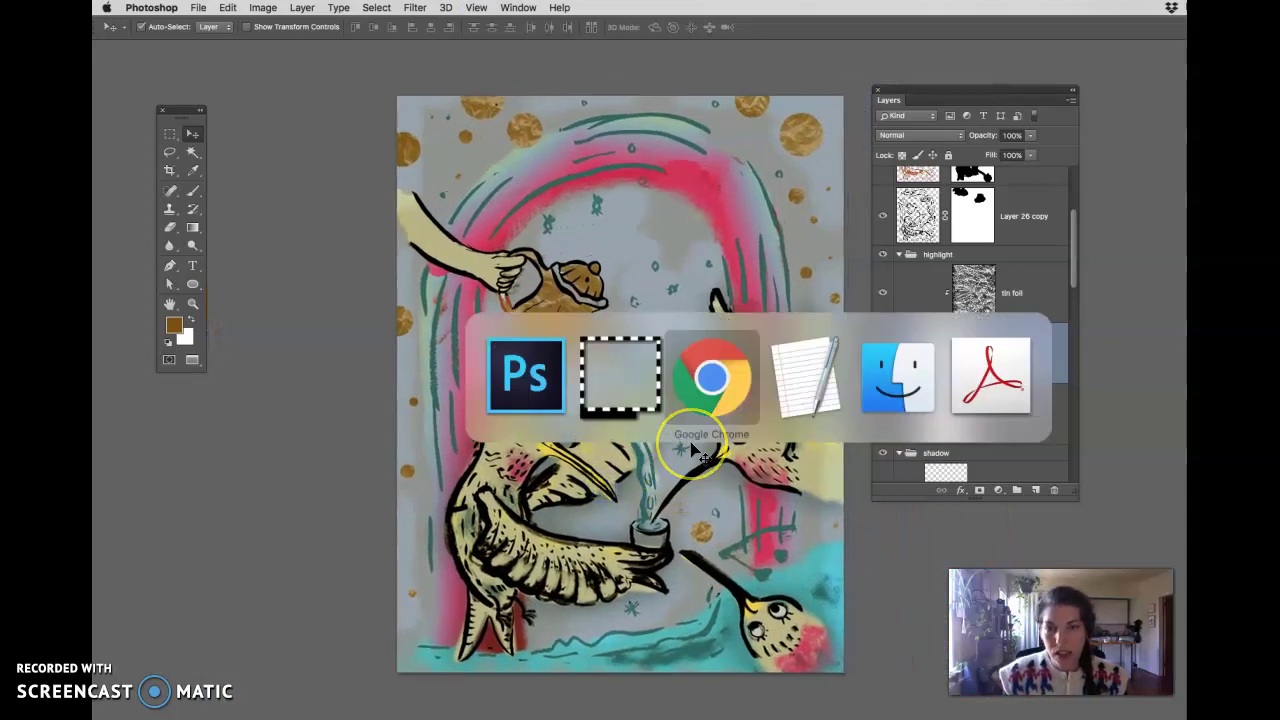
{"action": "key", "text": "super+shift+Tab"}
{"action": "key", "text": "ctrl+Tab"}
{"action": "key", "text": "ctrl+Tab"}
{"action": "key", "text": "ctrl+Tab"}
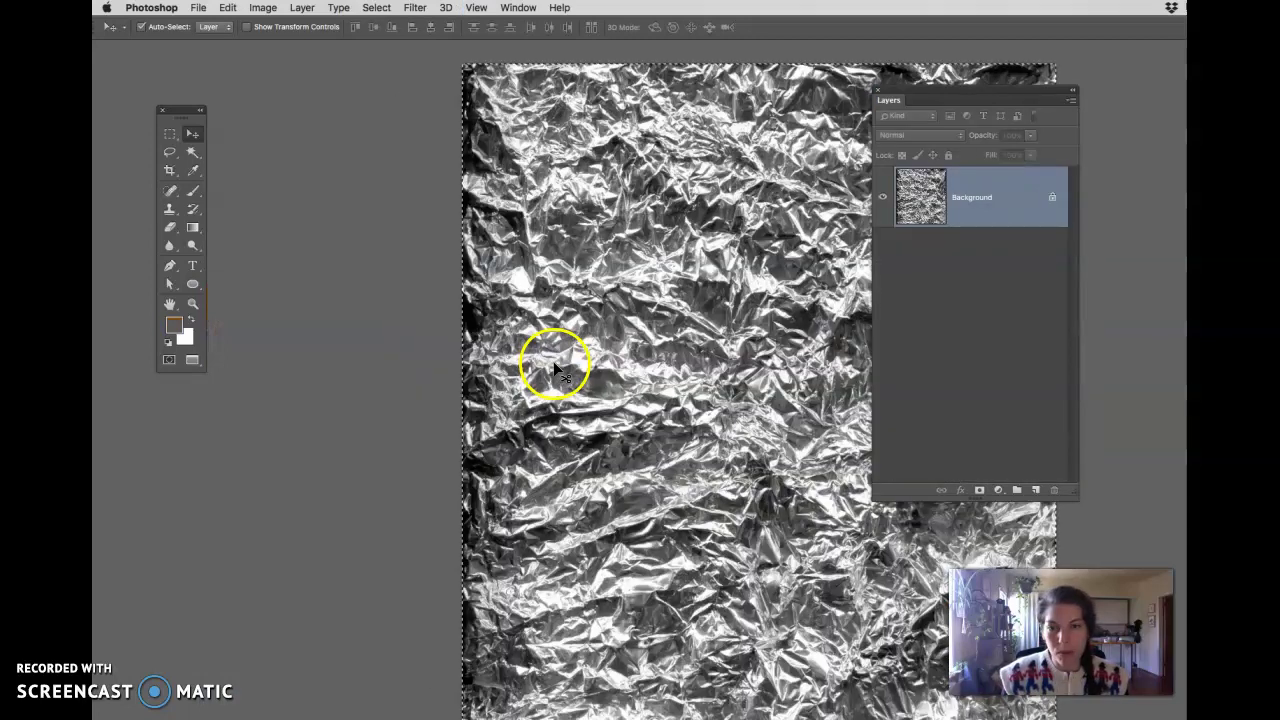
{"action": "key", "text": "ctrl+Tab"}
{"action": "key", "text": "ctrl+Tab"}
{"action": "key", "text": "ctrl+Tab"}
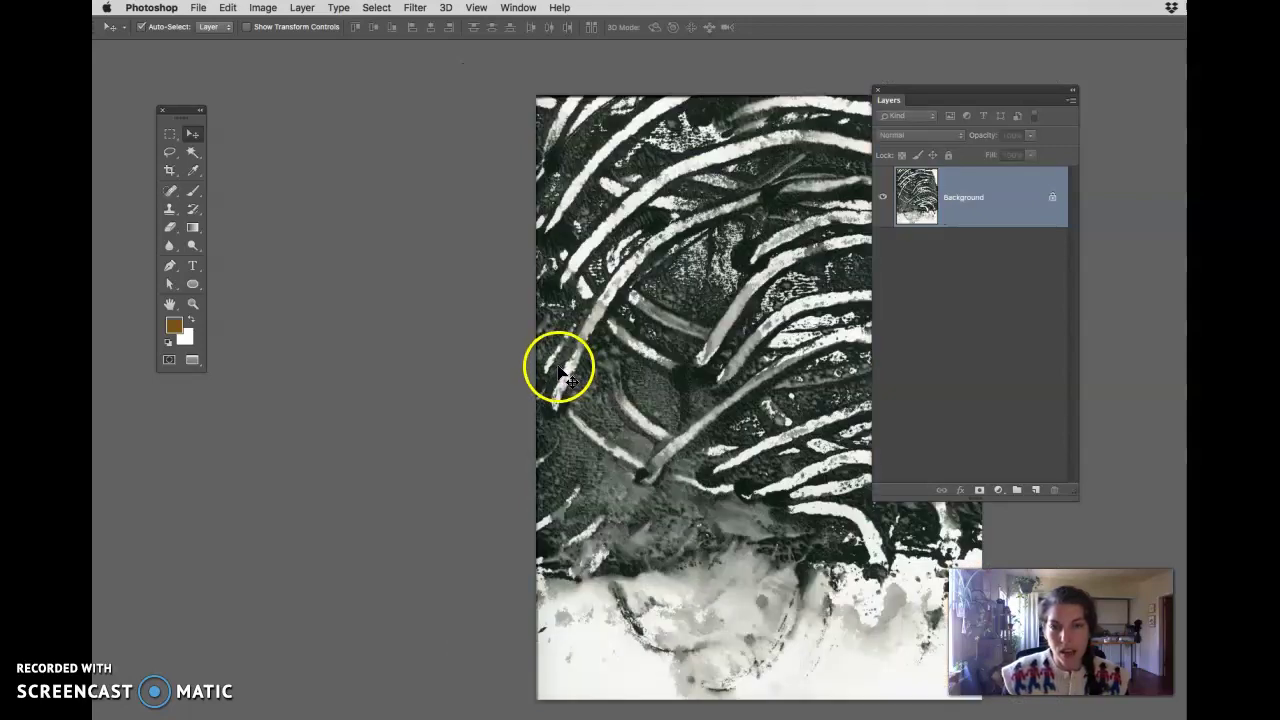
{"action": "left_click_drag", "start_coordinate": [714, 349], "coordinate": [614, 357]}
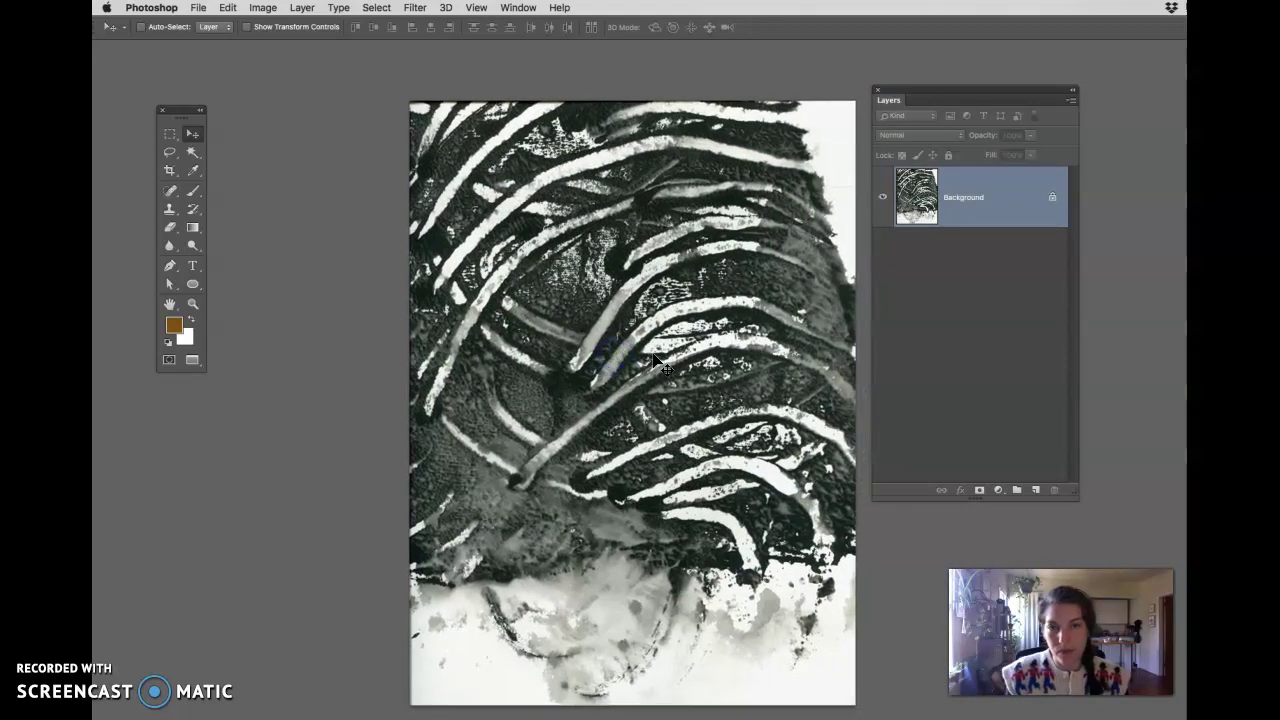
{"action": "key", "text": "super+d"}
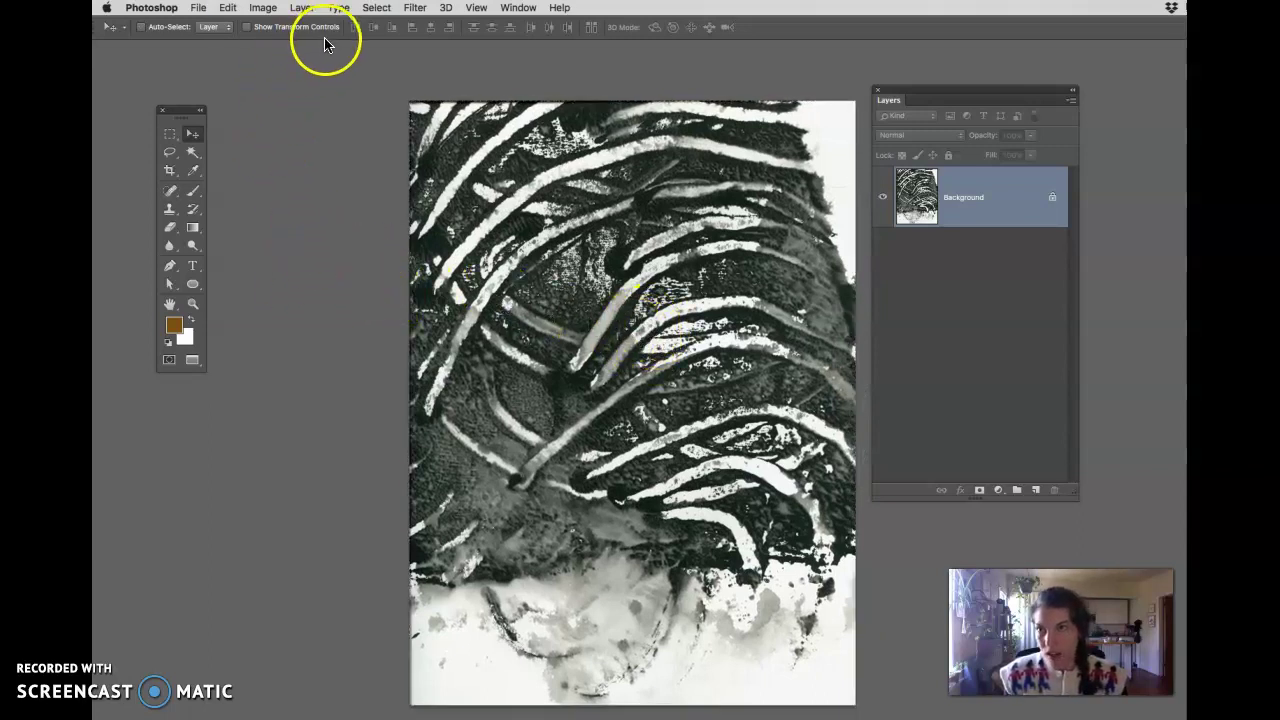
{"action": "left_click", "coordinate": [263, 8]}
{"action": "mouse_move", "coordinate": [278, 48]}
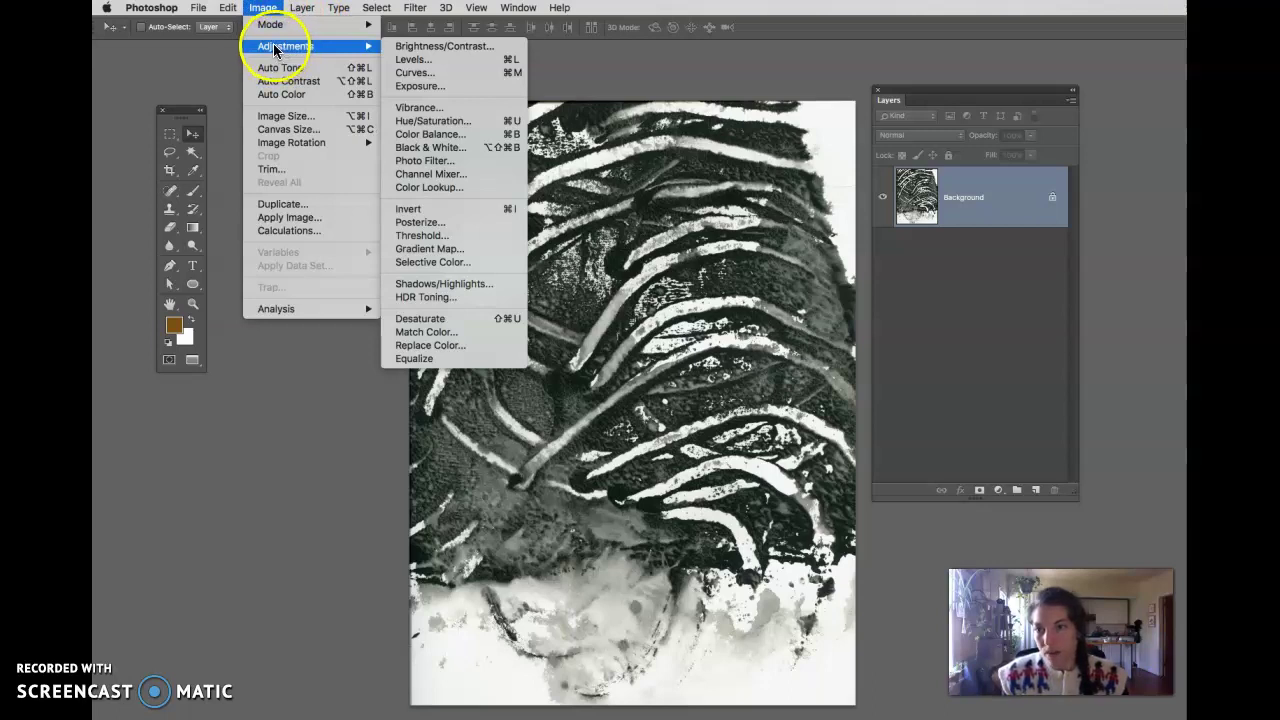
{"action": "left_click", "coordinate": [502, 319]}
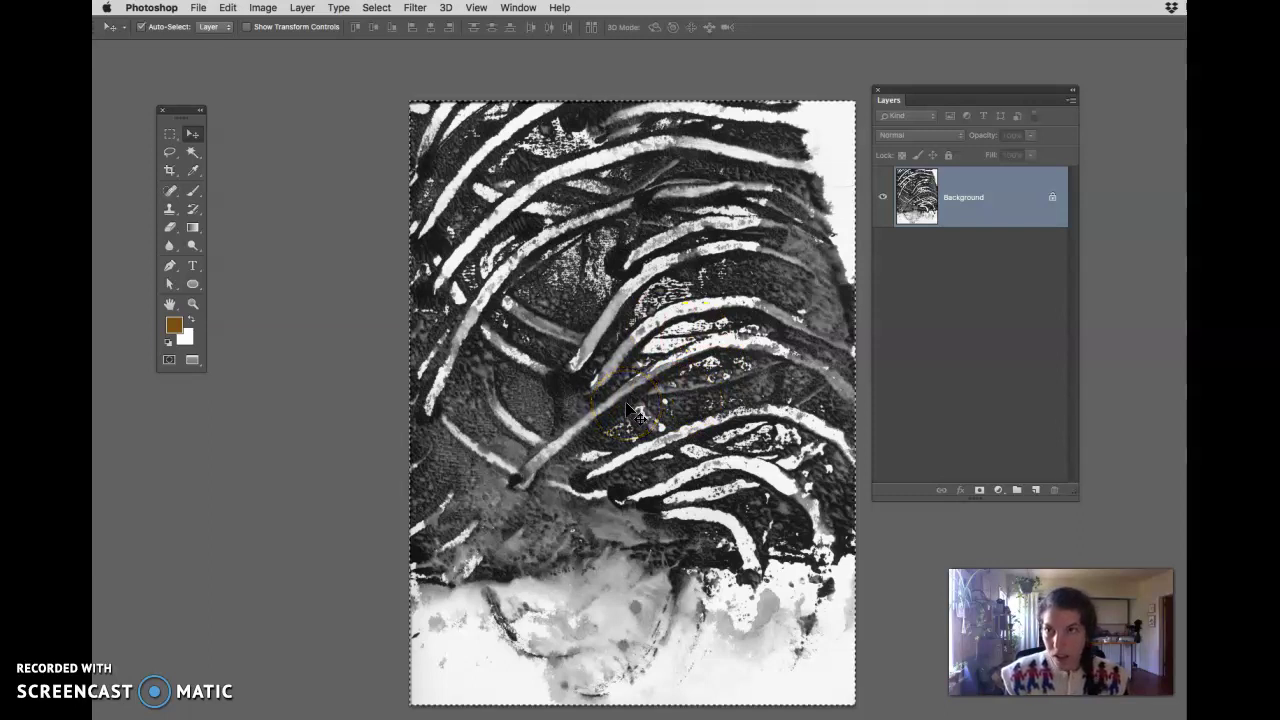
Step: Select and copy the whole desaturated texture, then return to the hummingbird illustration
{"action": "left_click", "coordinate": [376, 7]}
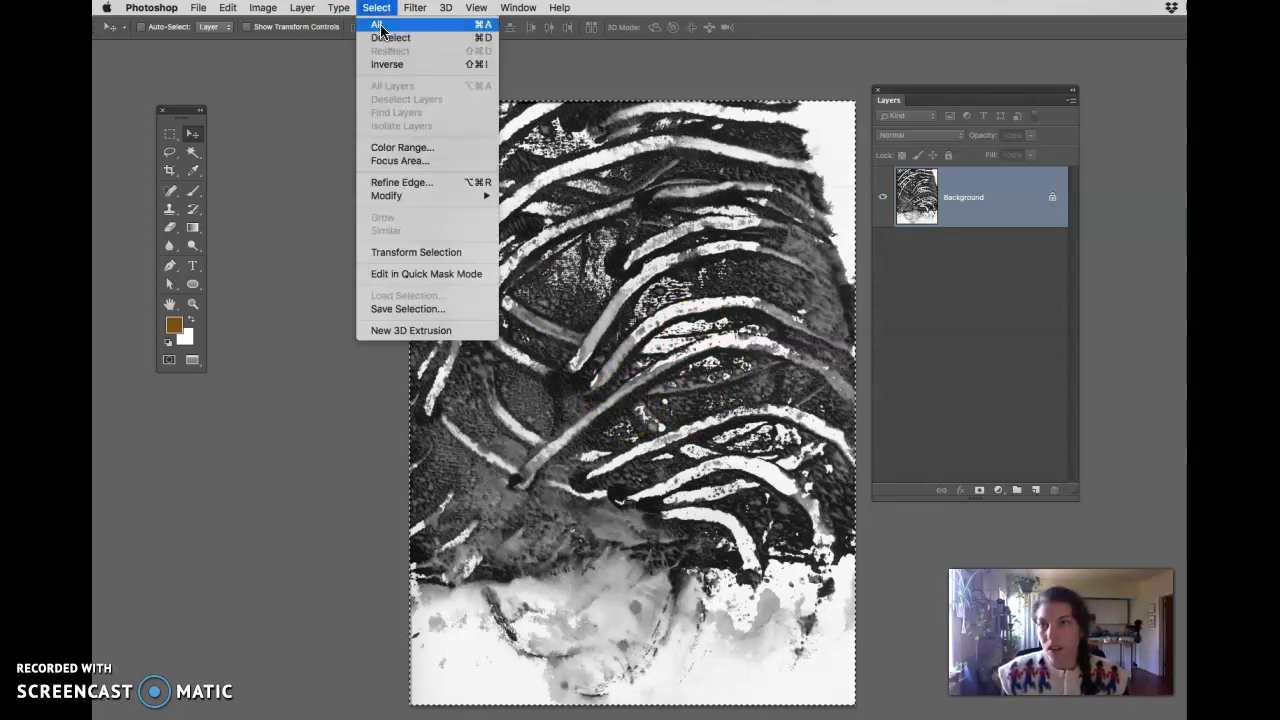
{"action": "left_click", "coordinate": [379, 26]}
{"action": "left_click", "coordinate": [228, 7]}
{"action": "left_click", "coordinate": [240, 108]}
{"action": "left_click", "coordinate": [522, 8]}
{"action": "left_click", "coordinate": [581, 522]}
Step: Paste the texture as Layer 31 and move it above the tin foil layer
{"action": "key", "text": "super+v"}
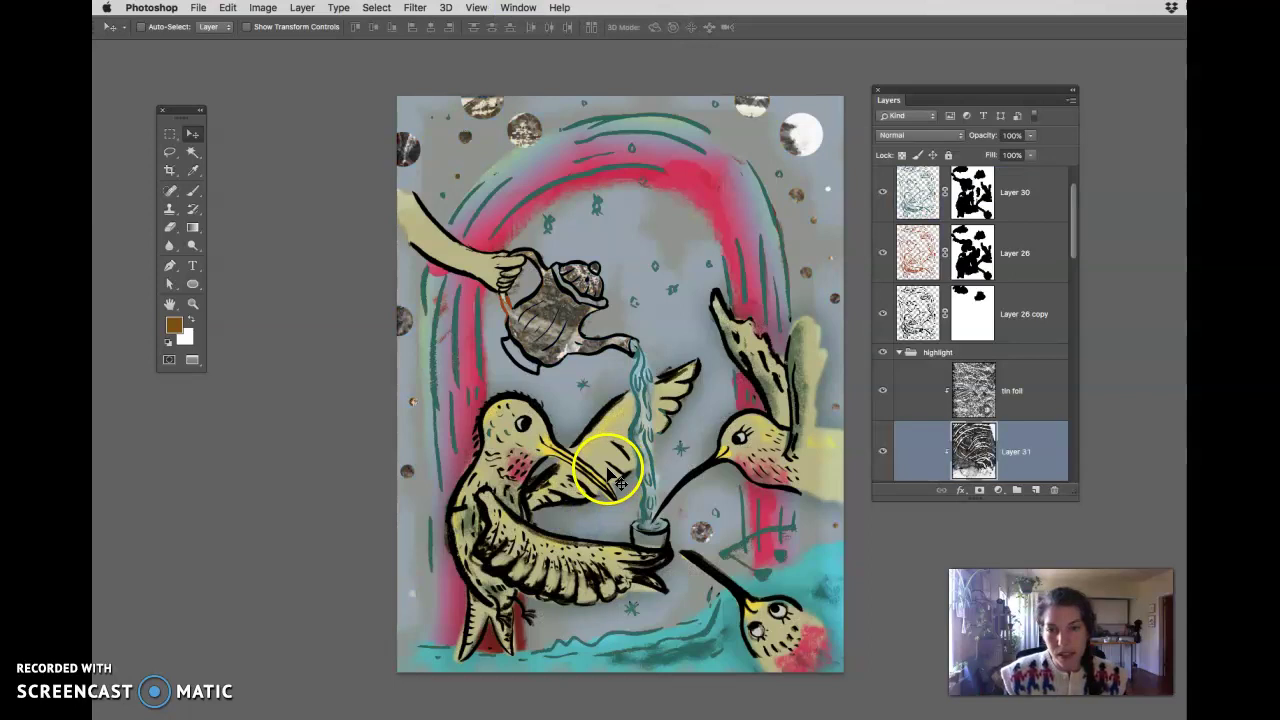
{"action": "left_click_drag", "start_coordinate": [986, 440], "coordinate": [1008, 362]}
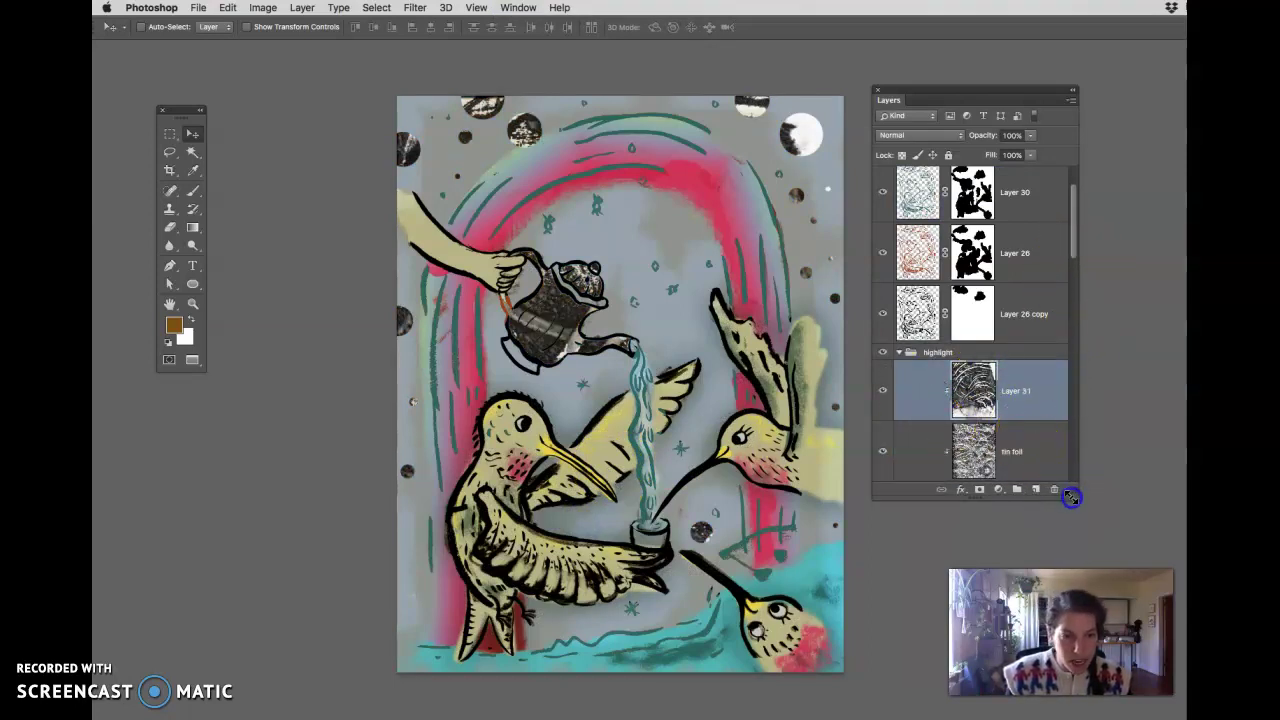
{"action": "left_click_drag", "start_coordinate": [1070, 498], "coordinate": [1112, 524]}
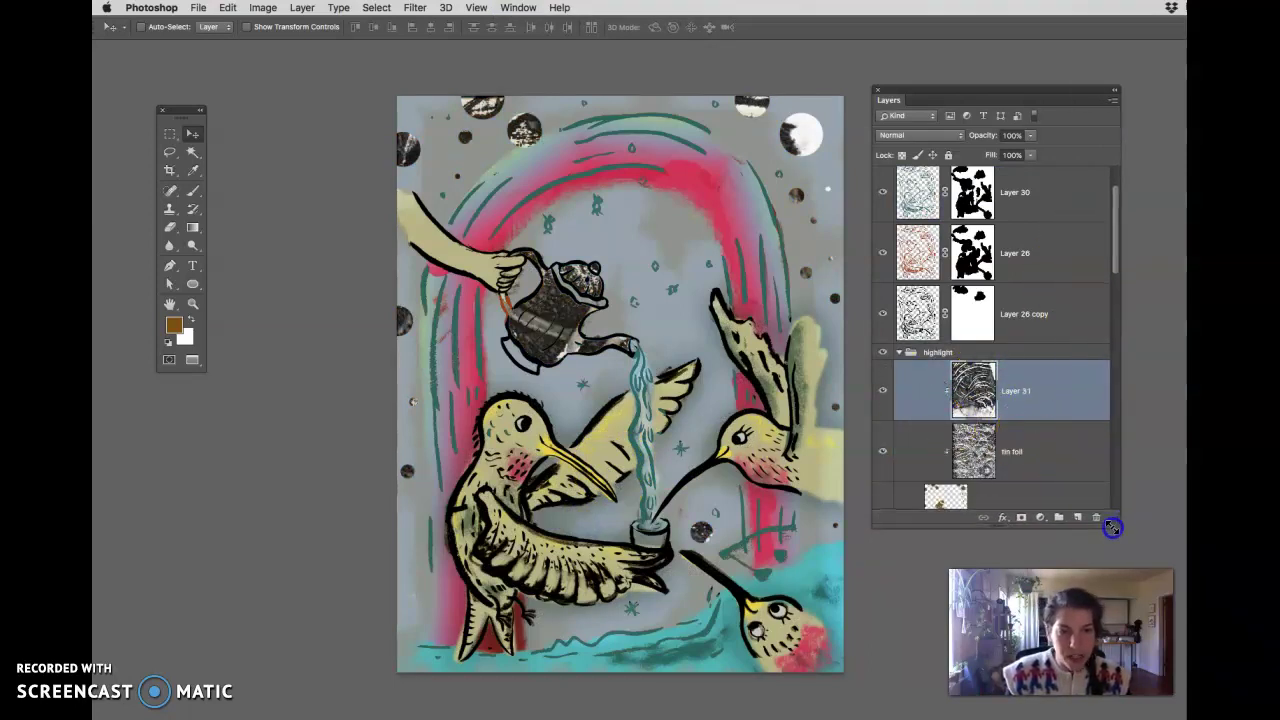
Step: Release Layer 31's clipping mask and drag it out of the highlight group
{"action": "left_click", "coordinate": [1040, 418], "text": "alt"}
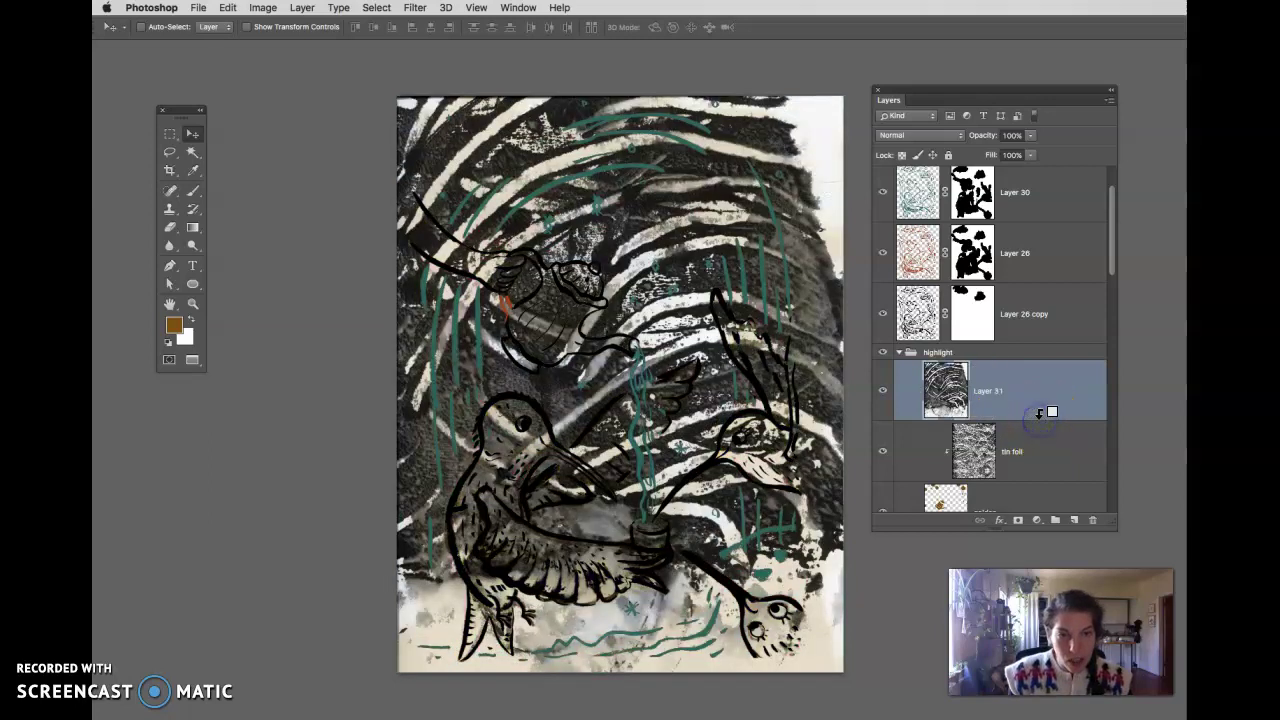
{"action": "left_click", "coordinate": [1042, 418], "text": "alt"}
{"action": "left_click", "coordinate": [1042, 418], "text": "alt"}
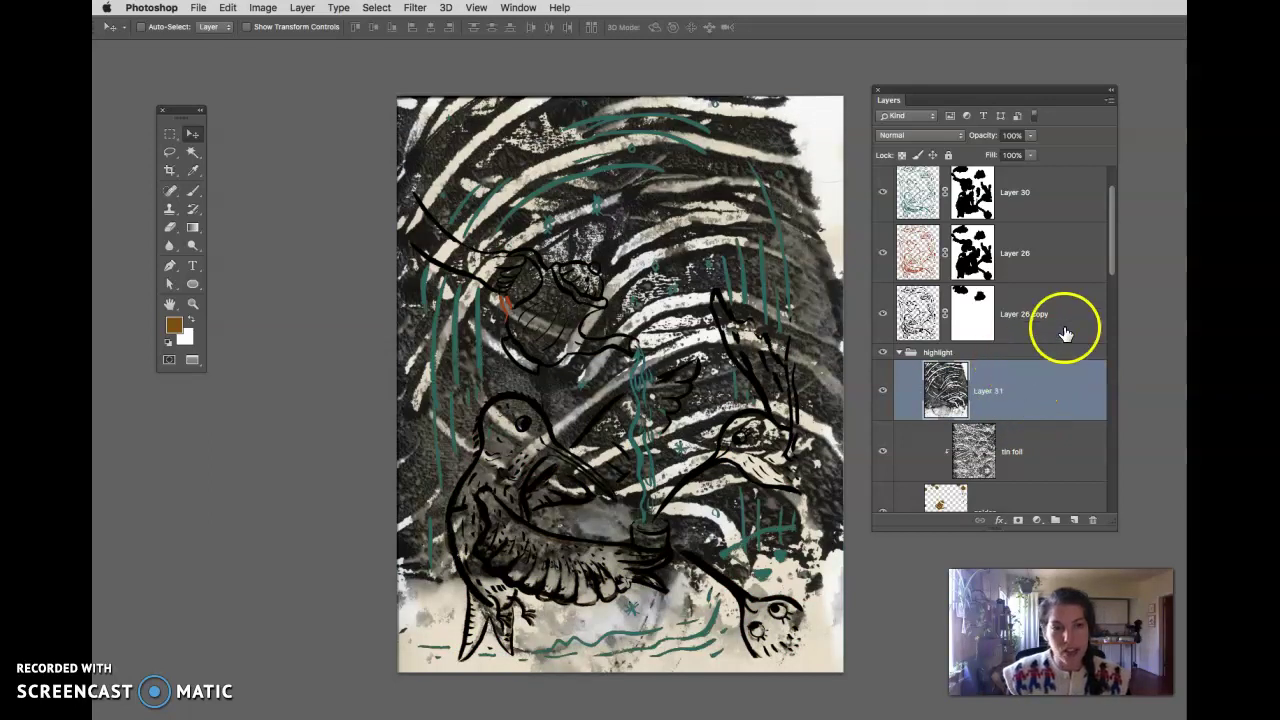
{"action": "left_click_drag", "start_coordinate": [975, 390], "coordinate": [978, 288]}
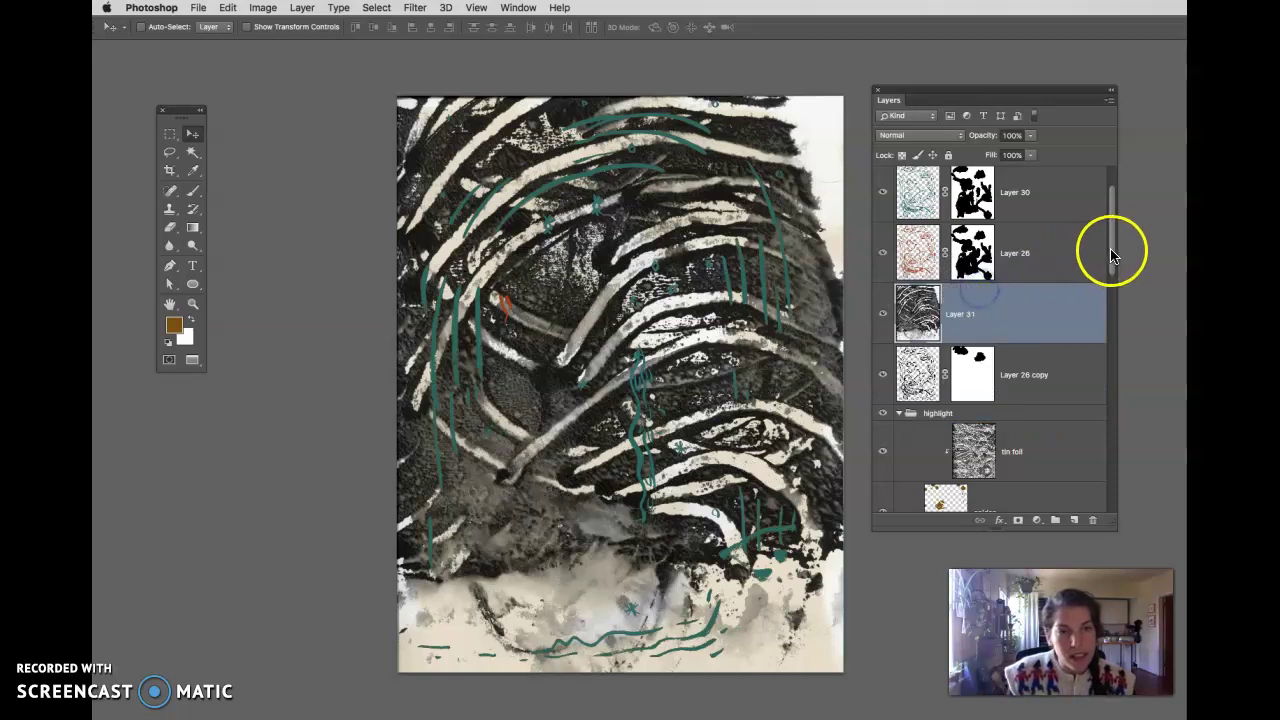
{"action": "left_click_drag", "start_coordinate": [1108, 251], "coordinate": [1108, 280]}
Step: Hide Layer 31 and drag it down the stack to just below teapot
{"action": "mouse_move", "coordinate": [1019, 220]}
{"action": "left_mouse_down"}
{"action": "mouse_move", "coordinate": [966, 443]}
{"action": "mouse_move", "coordinate": [980, 423]}
{"action": "left_mouse_up"}
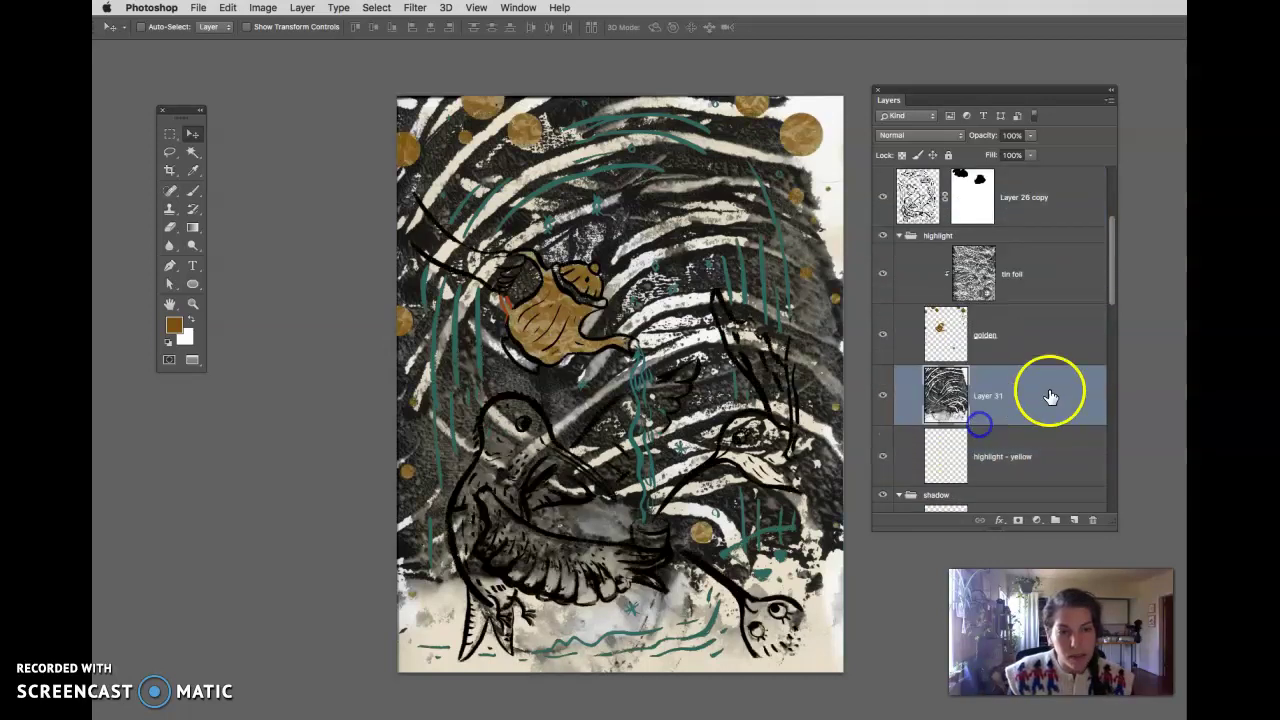
{"action": "left_click", "coordinate": [882, 395]}
{"action": "left_click_drag", "start_coordinate": [1111, 271], "coordinate": [1112, 305]}
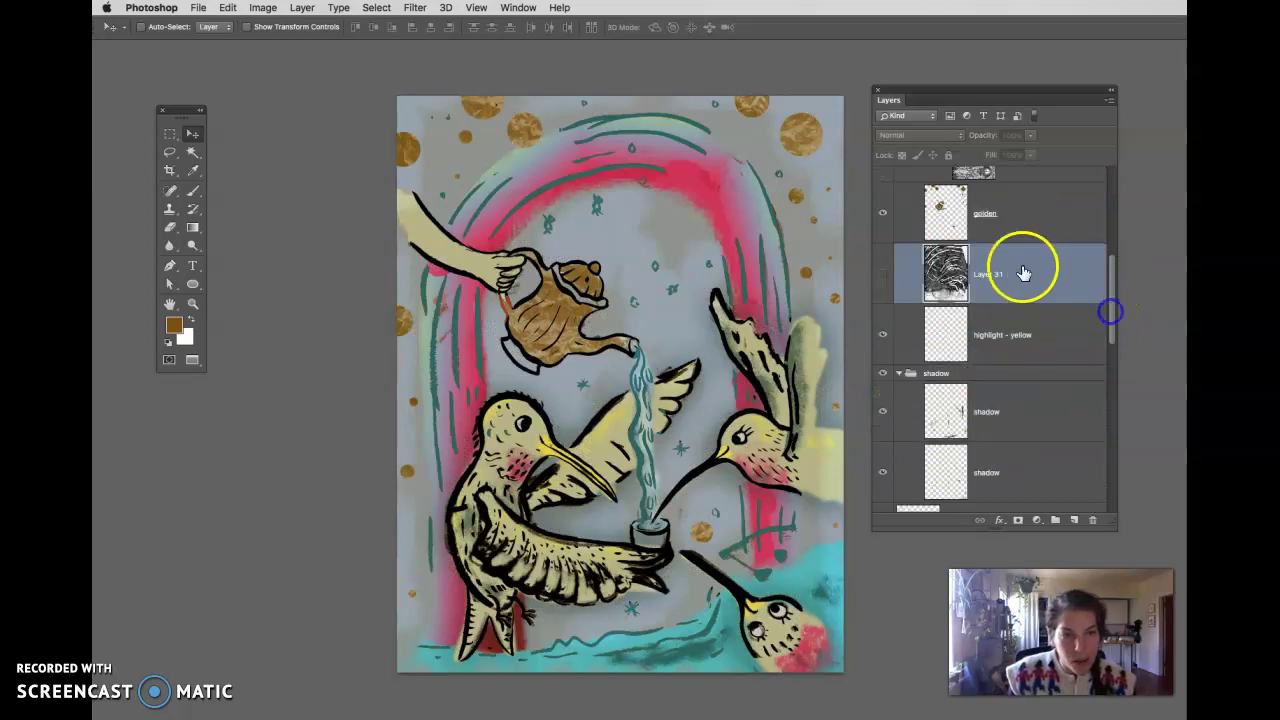
{"action": "left_click_drag", "start_coordinate": [1018, 273], "coordinate": [983, 445]}
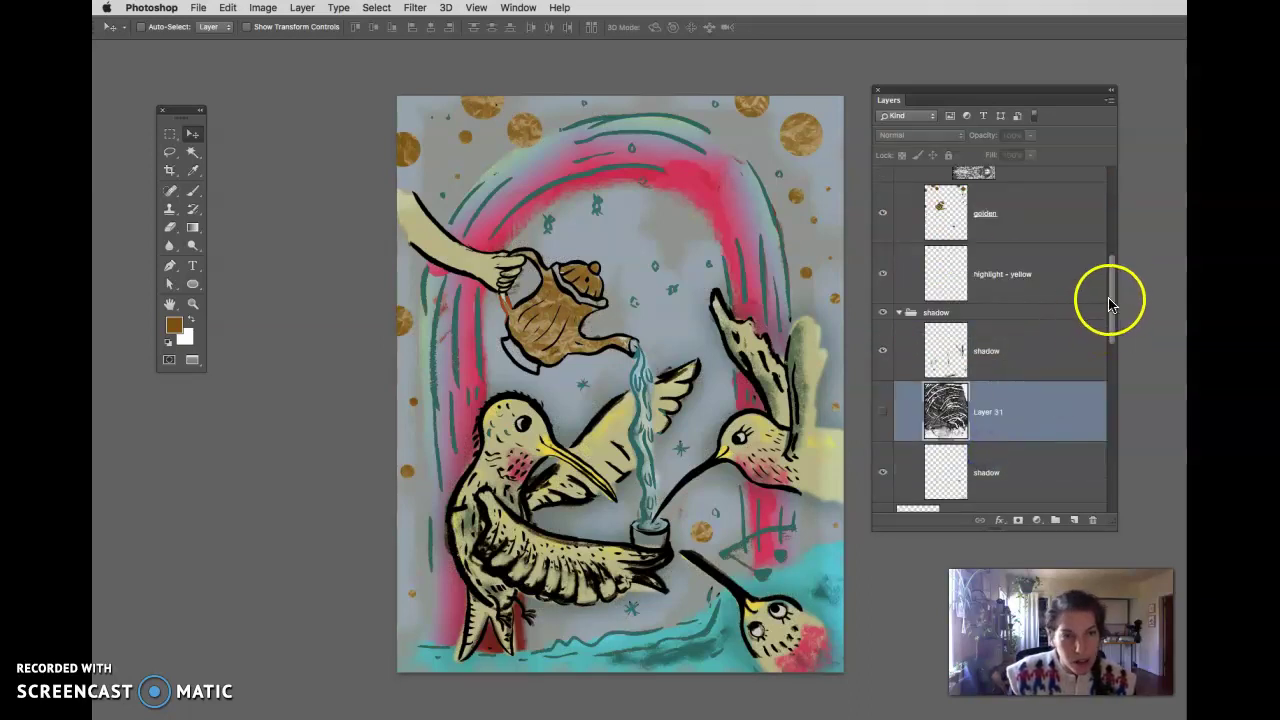
{"action": "left_click_drag", "start_coordinate": [1110, 302], "coordinate": [1108, 350]}
{"action": "left_click_drag", "start_coordinate": [1000, 235], "coordinate": [966, 374]}
{"action": "left_click_drag", "start_coordinate": [1111, 374], "coordinate": [1104, 406]}
{"action": "left_click_drag", "start_coordinate": [970, 252], "coordinate": [960, 320]}
Step: Drag Layer 31 further down so it sits directly above the rainbow layer
{"action": "left_click", "coordinate": [734, 218]}
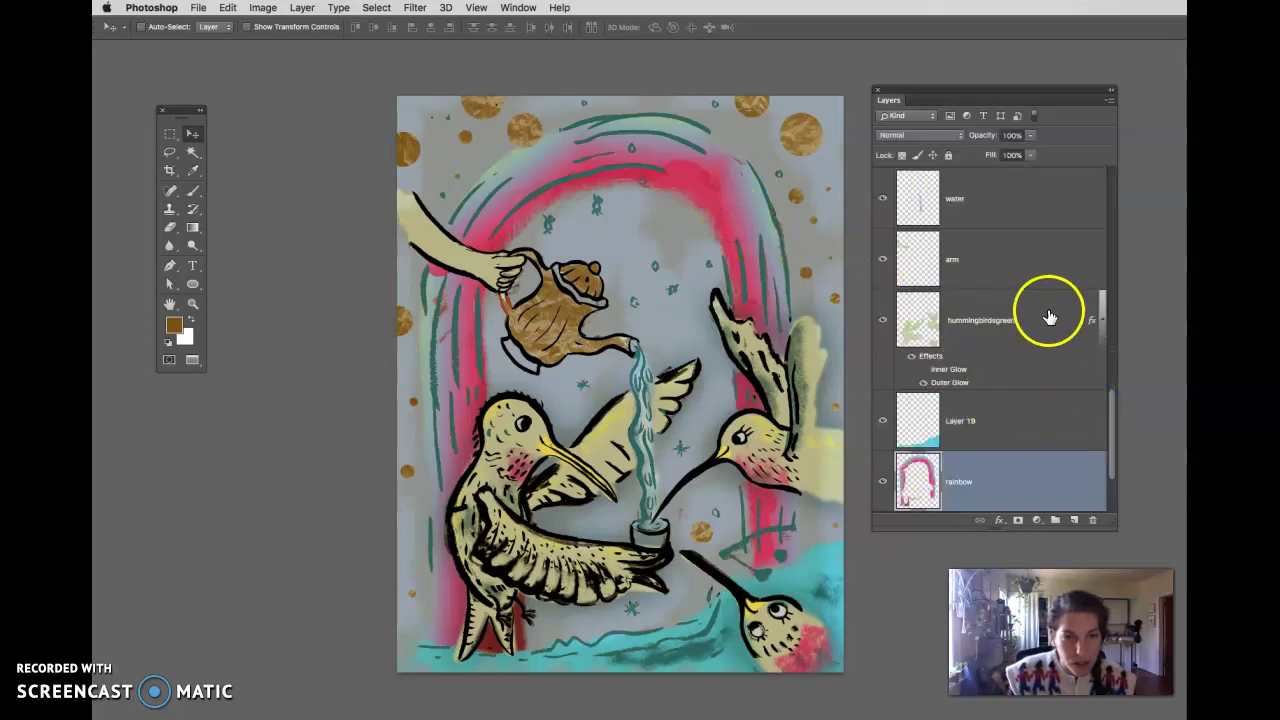
{"action": "left_click_drag", "start_coordinate": [967, 527], "coordinate": [967, 553]}
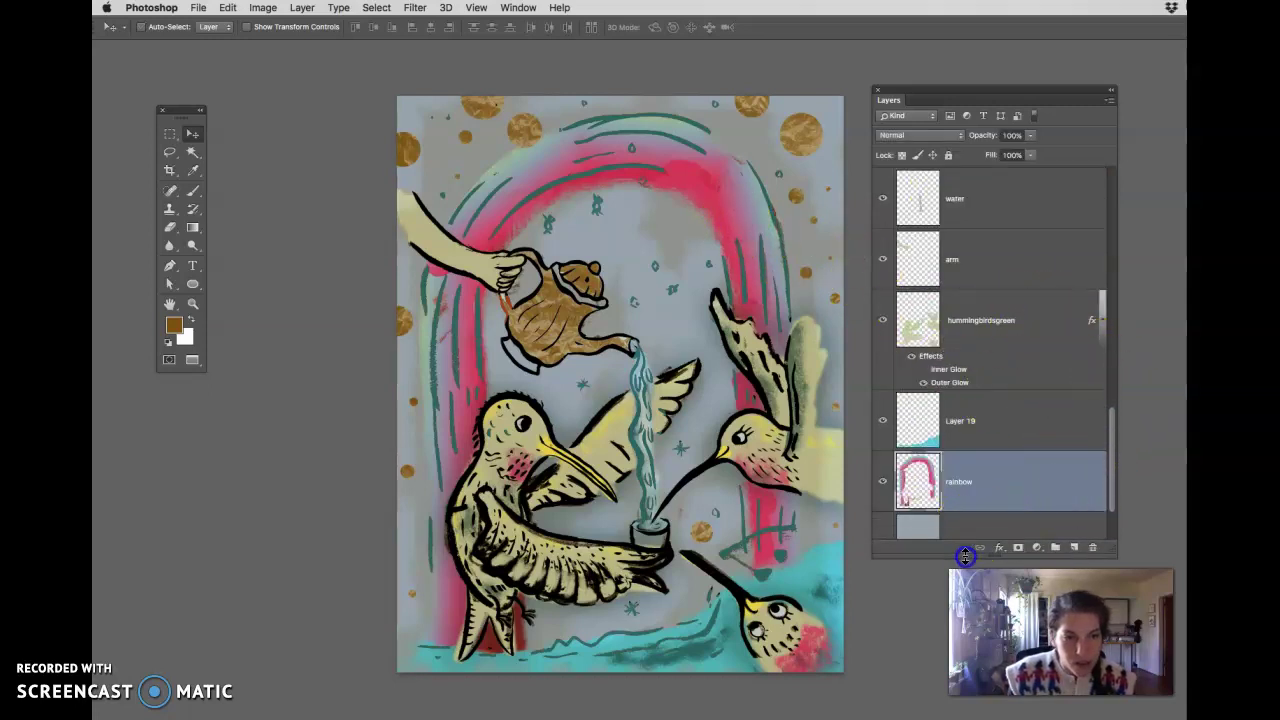
{"action": "left_click_drag", "start_coordinate": [1109, 471], "coordinate": [1113, 415]}
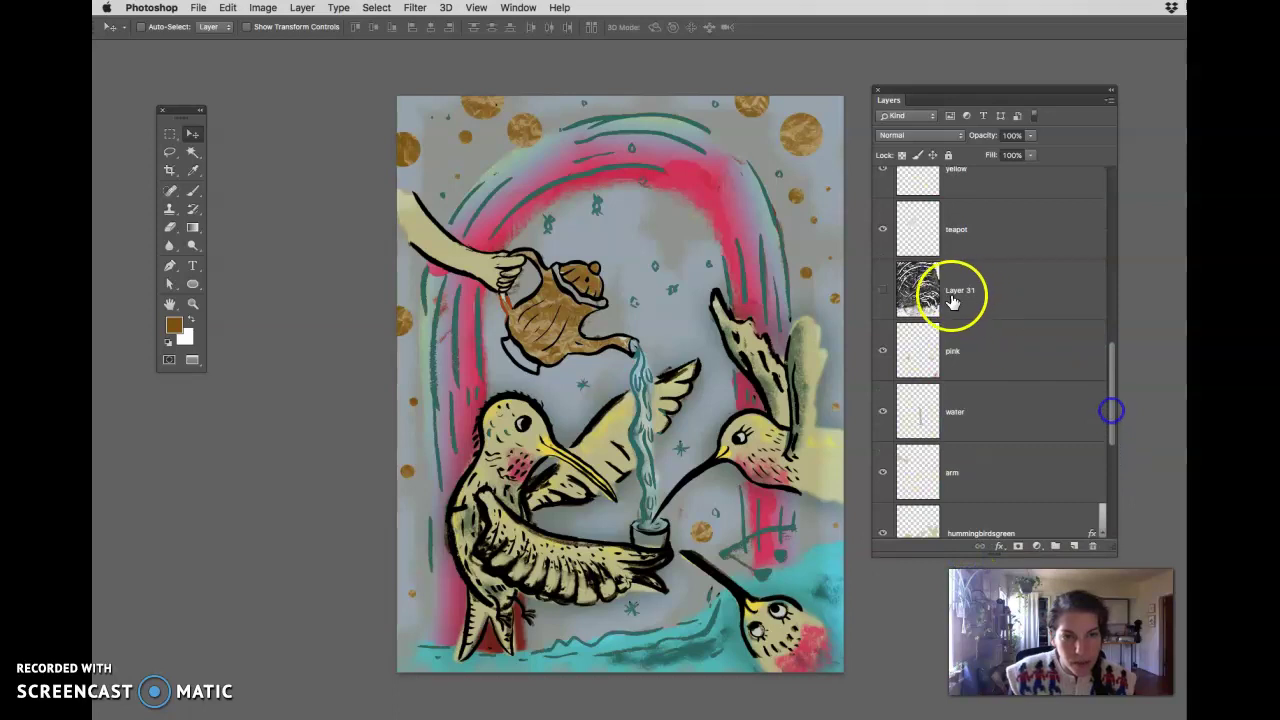
{"action": "left_click_drag", "start_coordinate": [952, 300], "coordinate": [957, 506]}
{"action": "left_click_drag", "start_coordinate": [1104, 414], "coordinate": [1110, 458]}
{"action": "left_click_drag", "start_coordinate": [960, 225], "coordinate": [948, 410]}
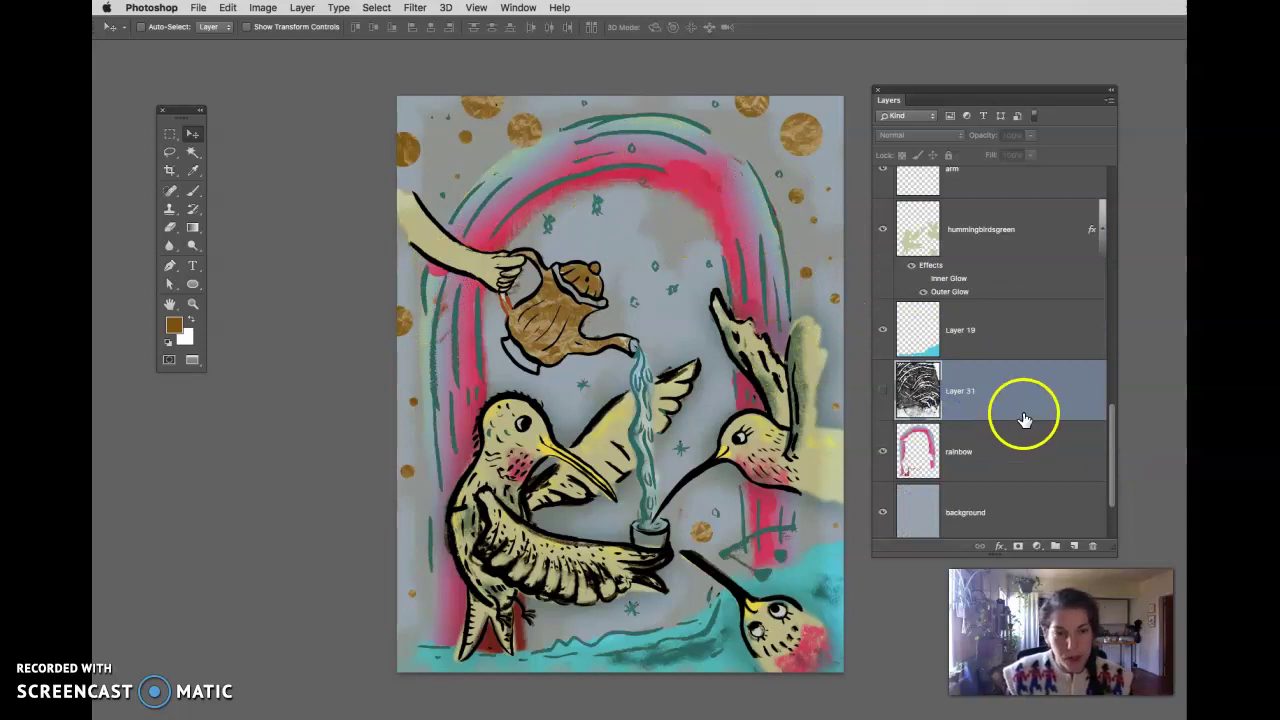
Step: Clip Layer 31 to the rainbow layer in Screen blend mode, then hide it
{"action": "left_click", "coordinate": [882, 391]}
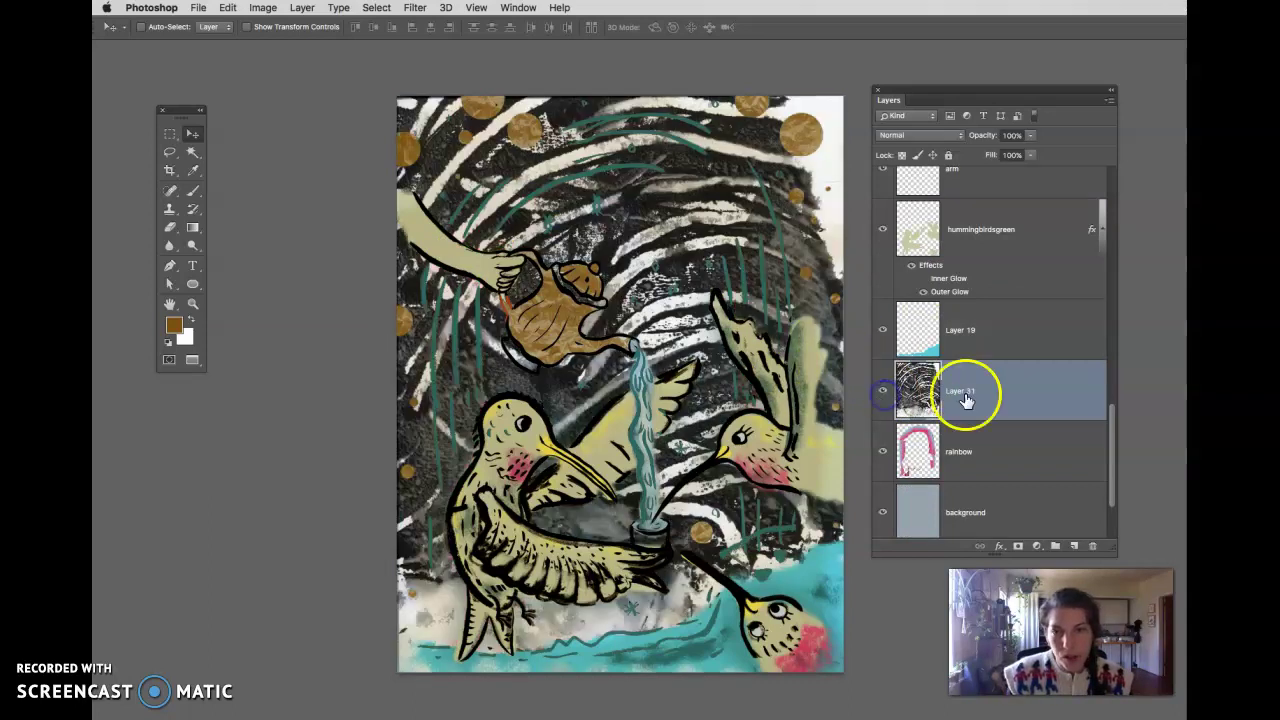
{"action": "left_click", "coordinate": [1052, 420], "text": "alt"}
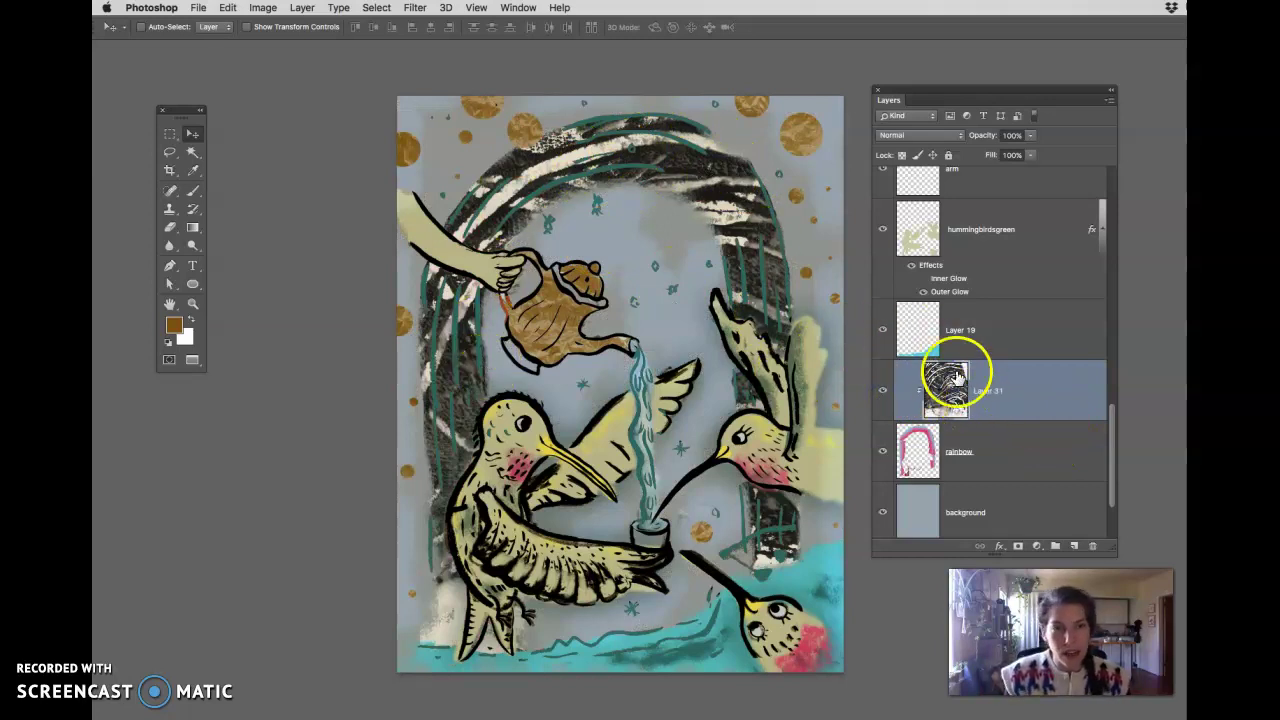
{"action": "left_click", "coordinate": [912, 135]}
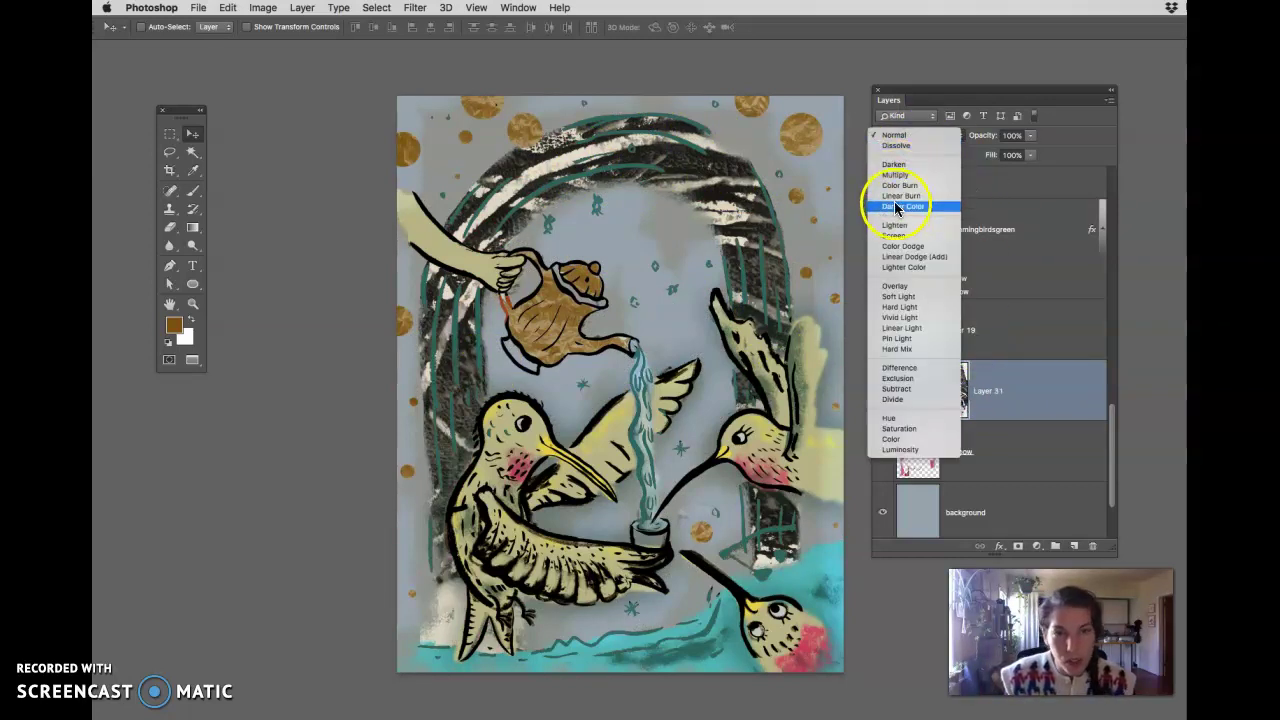
{"action": "left_click", "coordinate": [893, 235]}
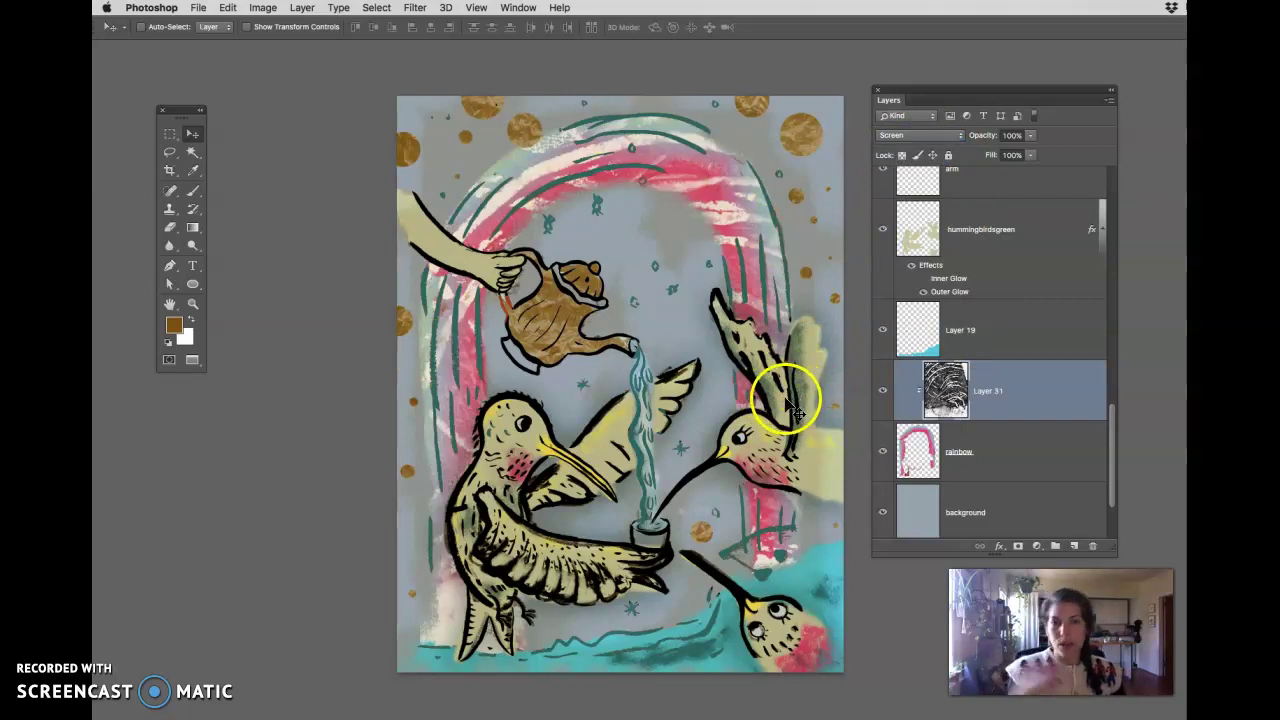
{"action": "left_click", "coordinate": [882, 391]}
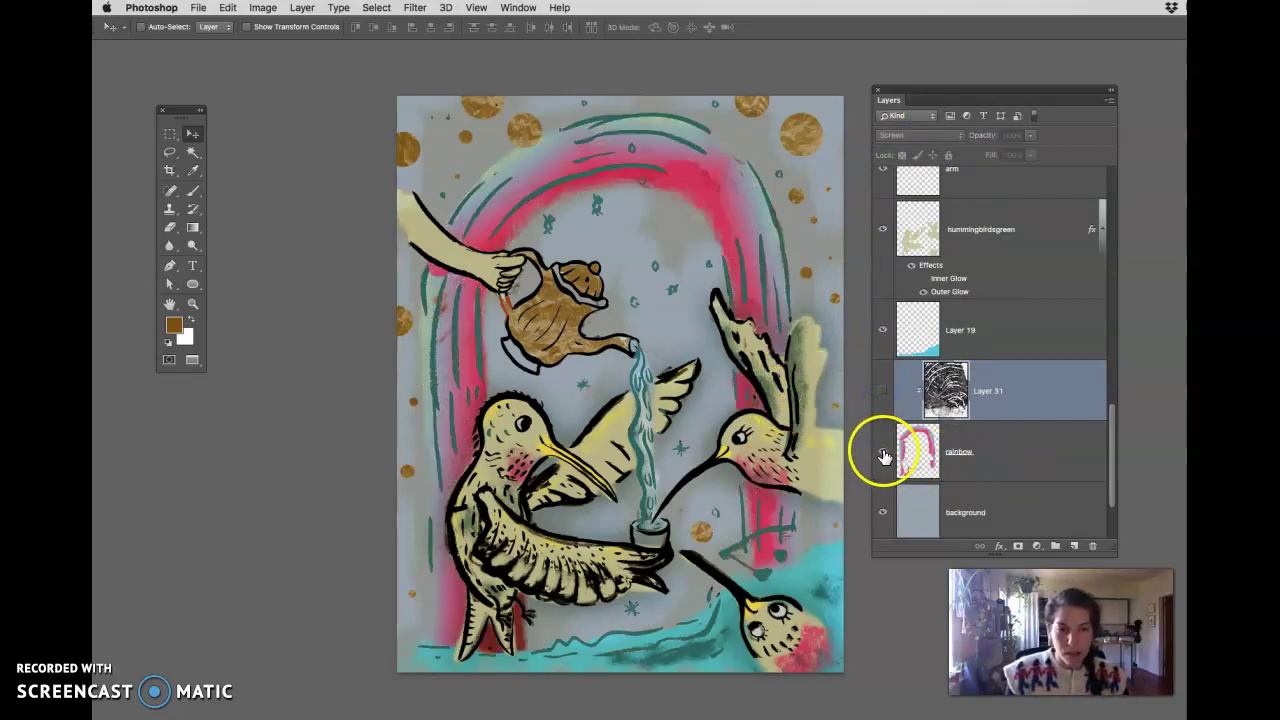
Step: Copy the rainbow layer into a new document with a white-filled background
{"action": "left_click", "coordinate": [978, 463]}
{"action": "key", "text": "super+a"}
{"action": "key", "text": "super+c"}
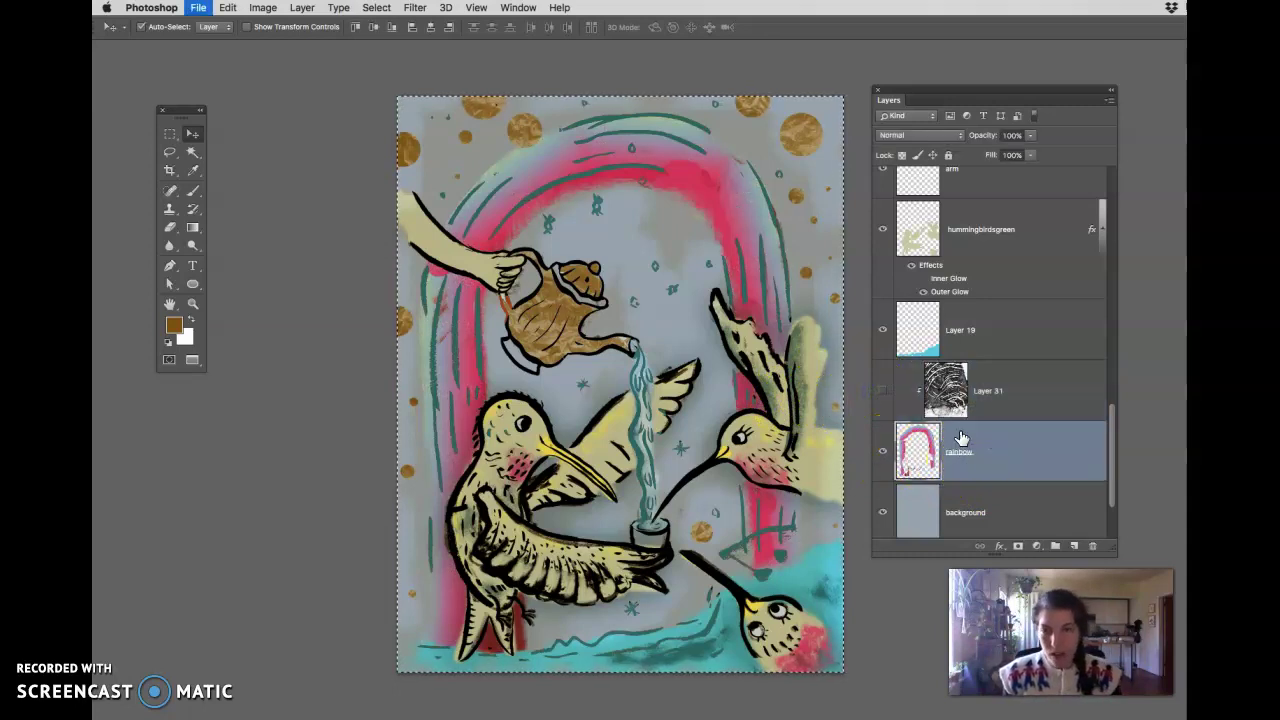
{"action": "key", "text": "super+n"}
{"action": "key", "text": "Return"}
{"action": "key", "text": "super+v"}
{"action": "key", "text": "super+0"}
{"action": "left_click", "coordinate": [1016, 277]}
{"action": "key", "text": "super+BackSpace"}
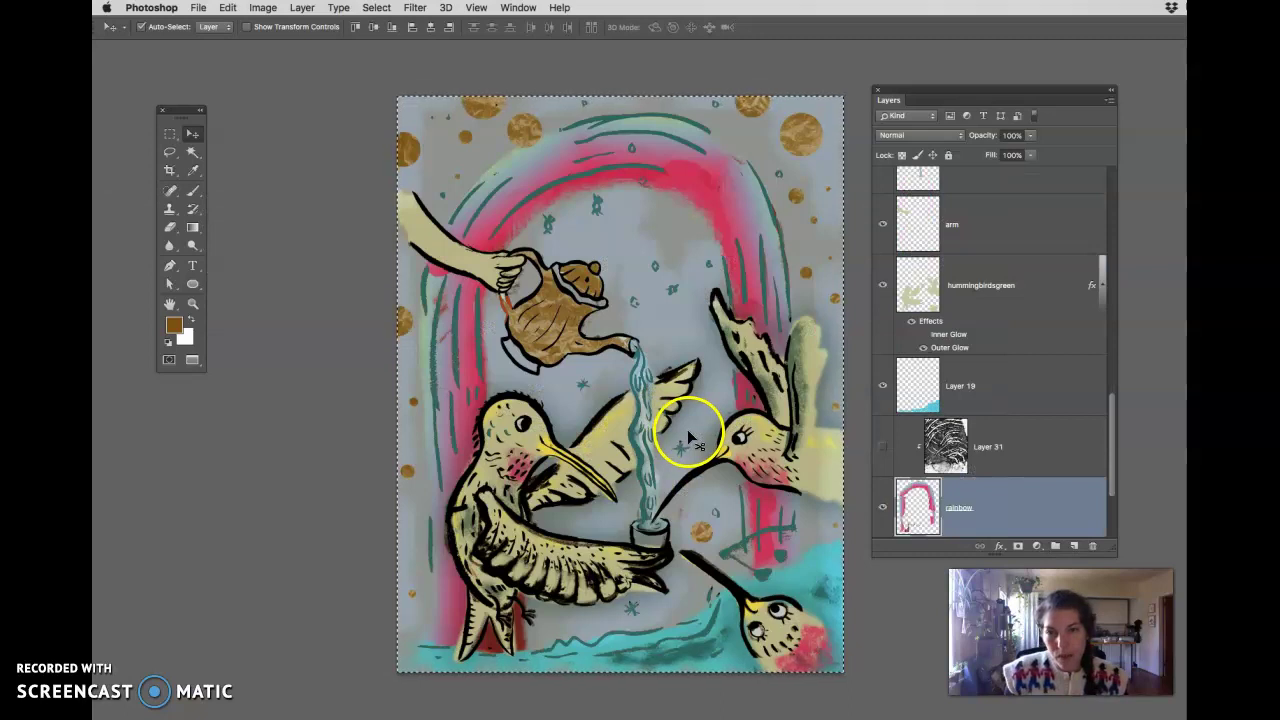
Step: Select Layer 31, the ink texture over the rainbow, and lower its opacity to 58%
{"action": "left_click", "coordinate": [882, 446]}
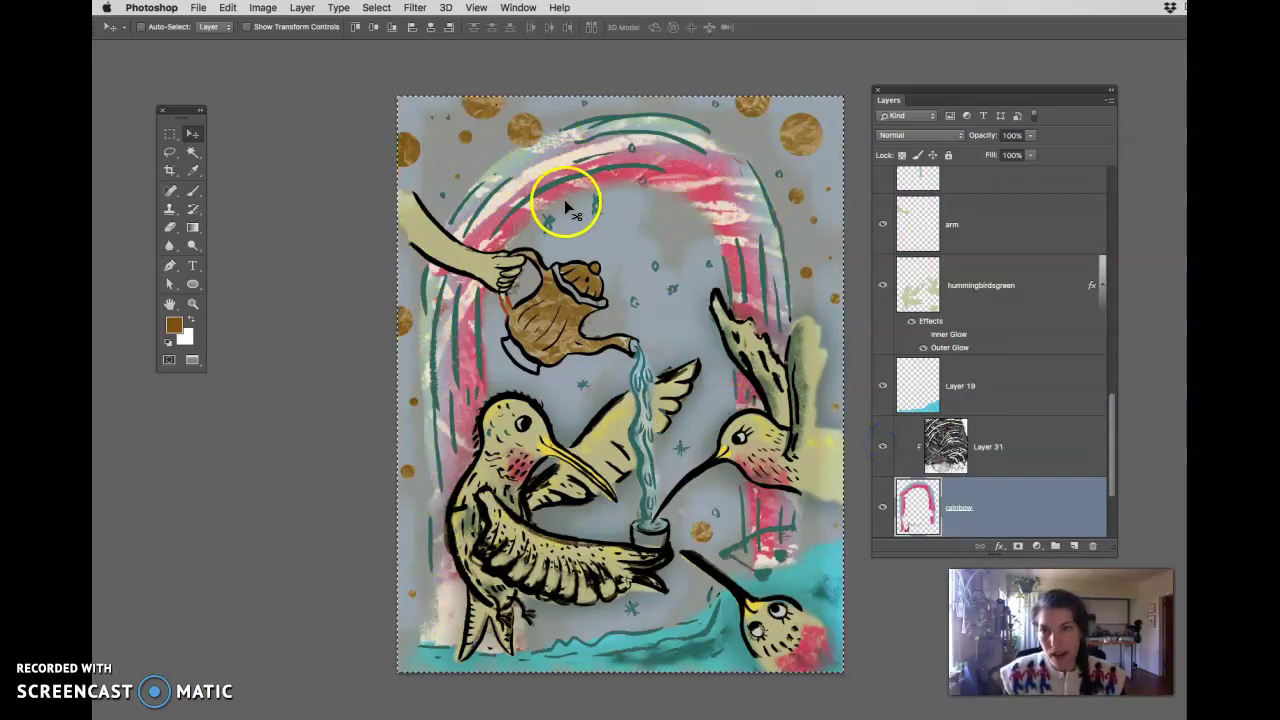
{"action": "left_click", "coordinate": [1033, 449]}
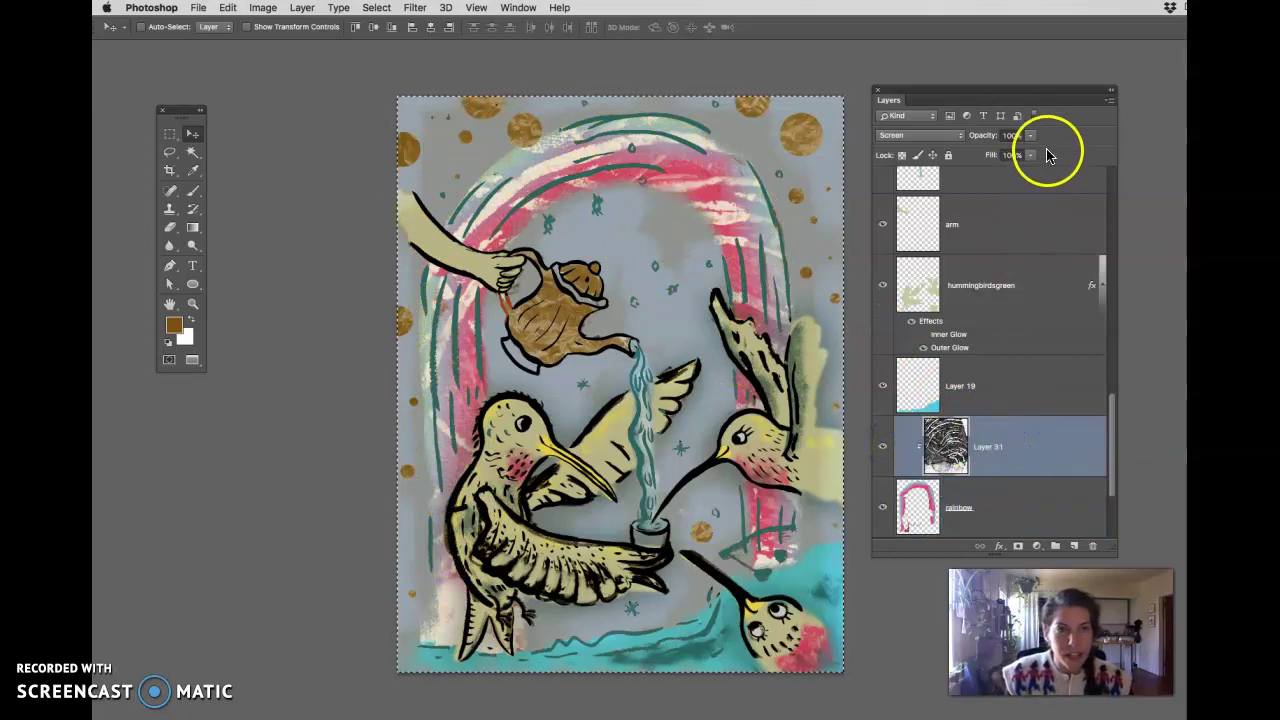
{"action": "left_click", "coordinate": [1030, 135]}
{"action": "mouse_move", "coordinate": [1023, 146]}
{"action": "left_mouse_down"}
{"action": "mouse_move", "coordinate": [993, 157]}
{"action": "mouse_move", "coordinate": [1015, 150]}
{"action": "left_mouse_up"}
{"action": "left_click", "coordinate": [1044, 460]}
{"action": "left_click_drag", "start_coordinate": [749, 523], "coordinate": [719, 532]}
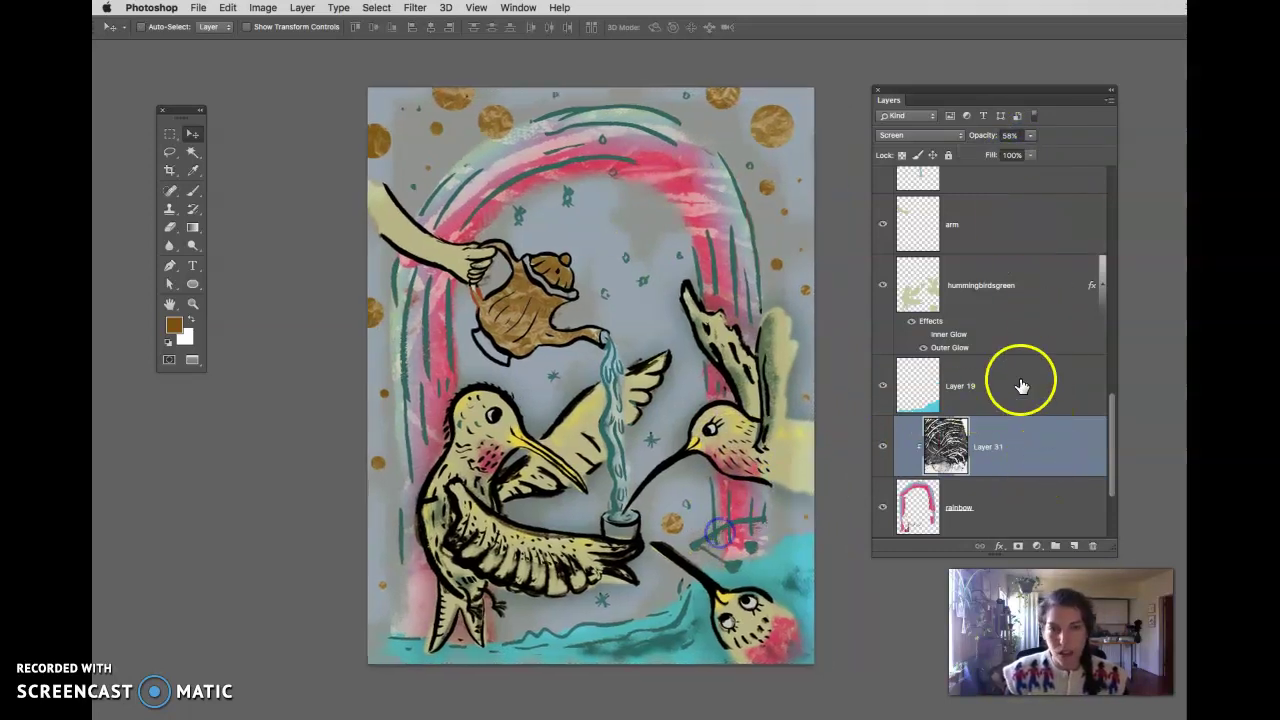
{"action": "left_click_drag", "start_coordinate": [1110, 403], "coordinate": [1103, 124]}
Step: Erase the gold from the teapot on the golden layer
{"action": "left_click", "coordinate": [995, 505]}
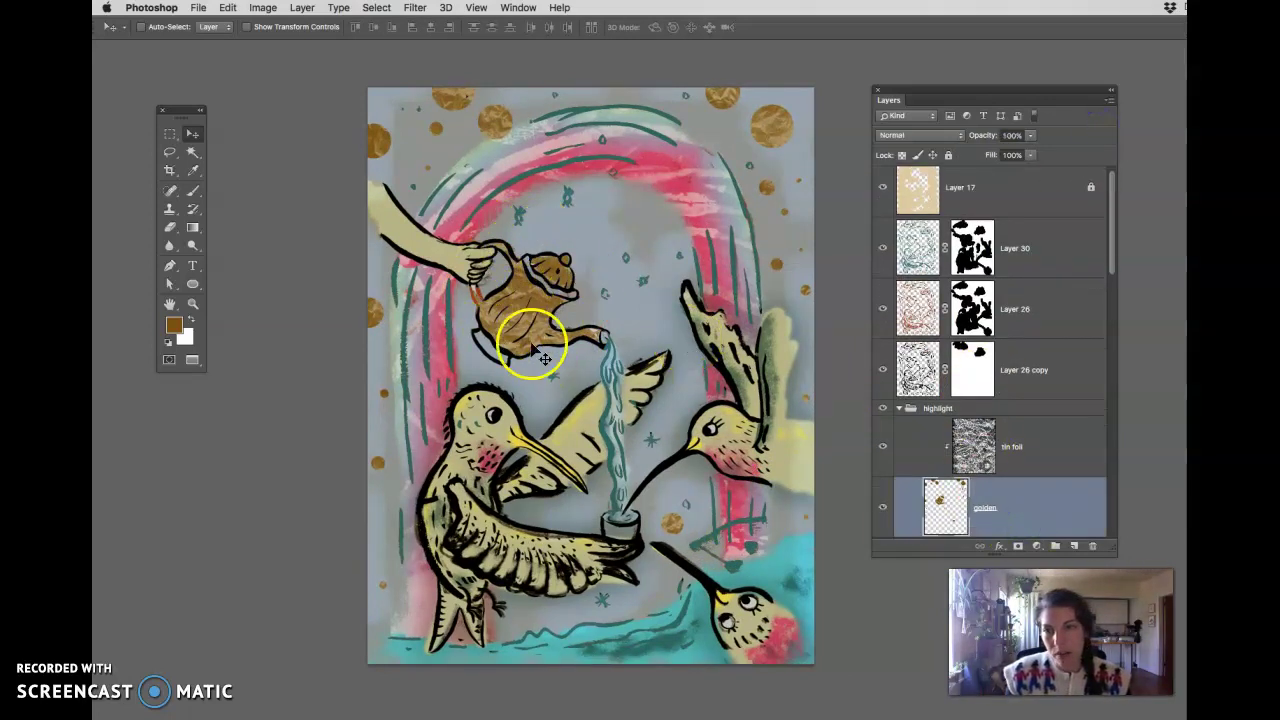
{"action": "left_click_drag", "start_coordinate": [1110, 279], "coordinate": [1111, 289]}
{"action": "key", "text": "e"}
{"action": "left_click", "coordinate": [960, 383]}
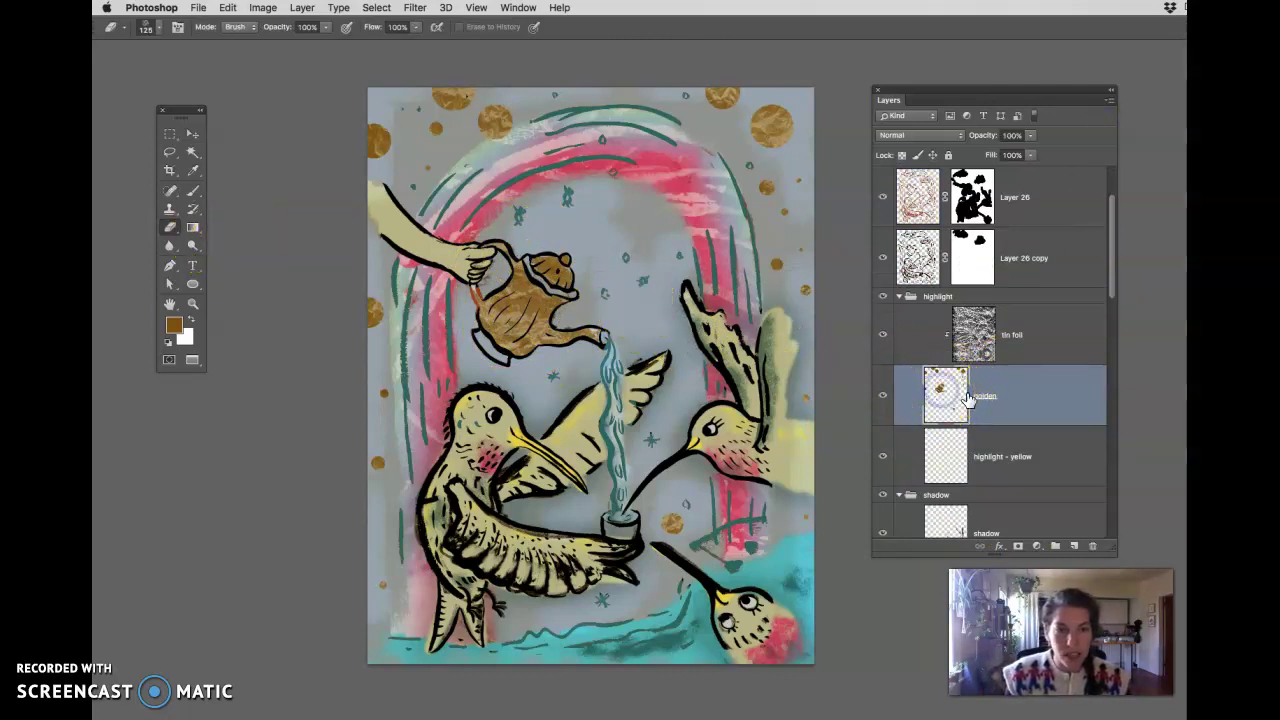
{"action": "mouse_move", "coordinate": [600, 330]}
{"action": "left_mouse_down"}
{"action": "mouse_move", "coordinate": [564, 292]}
{"action": "mouse_move", "coordinate": [503, 352]}
{"action": "mouse_move", "coordinate": [541, 253]}
{"action": "left_mouse_up"}
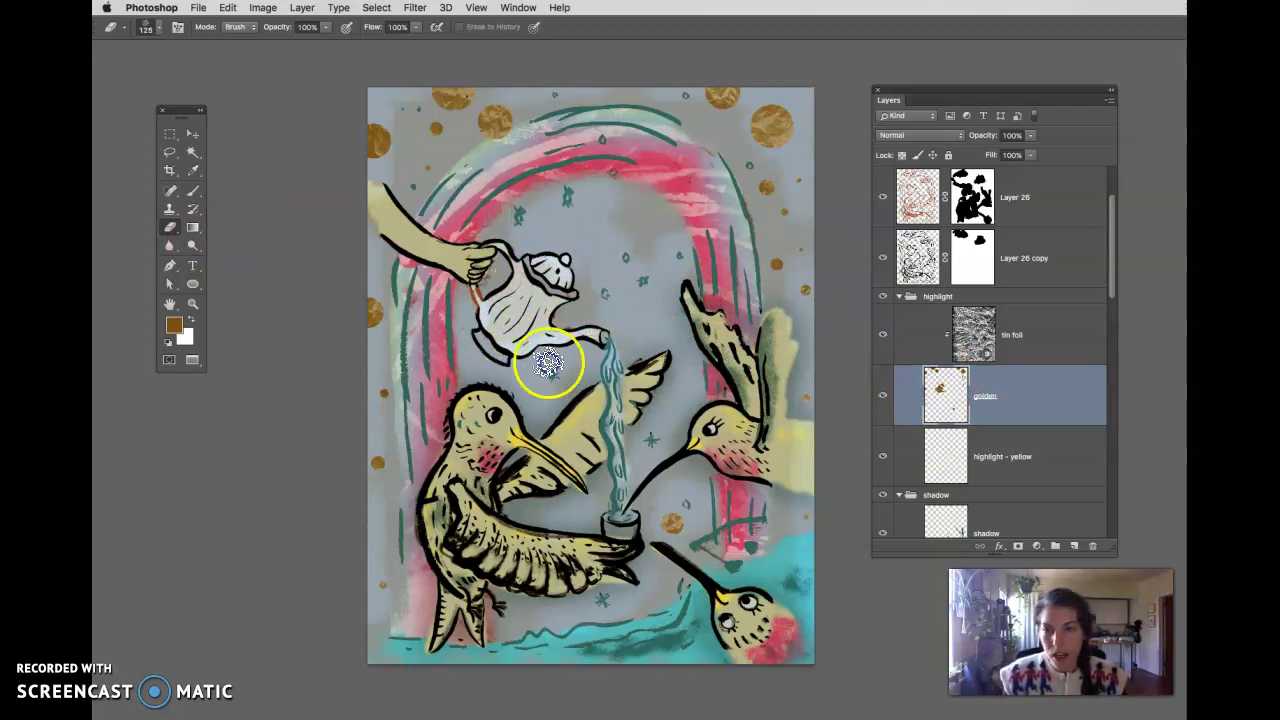
{"action": "mouse_move", "coordinate": [530, 366]}
{"action": "left_mouse_down"}
{"action": "mouse_move", "coordinate": [566, 264]}
{"action": "mouse_move", "coordinate": [509, 234]}
{"action": "left_mouse_up"}
{"action": "left_click", "coordinate": [989, 408]}
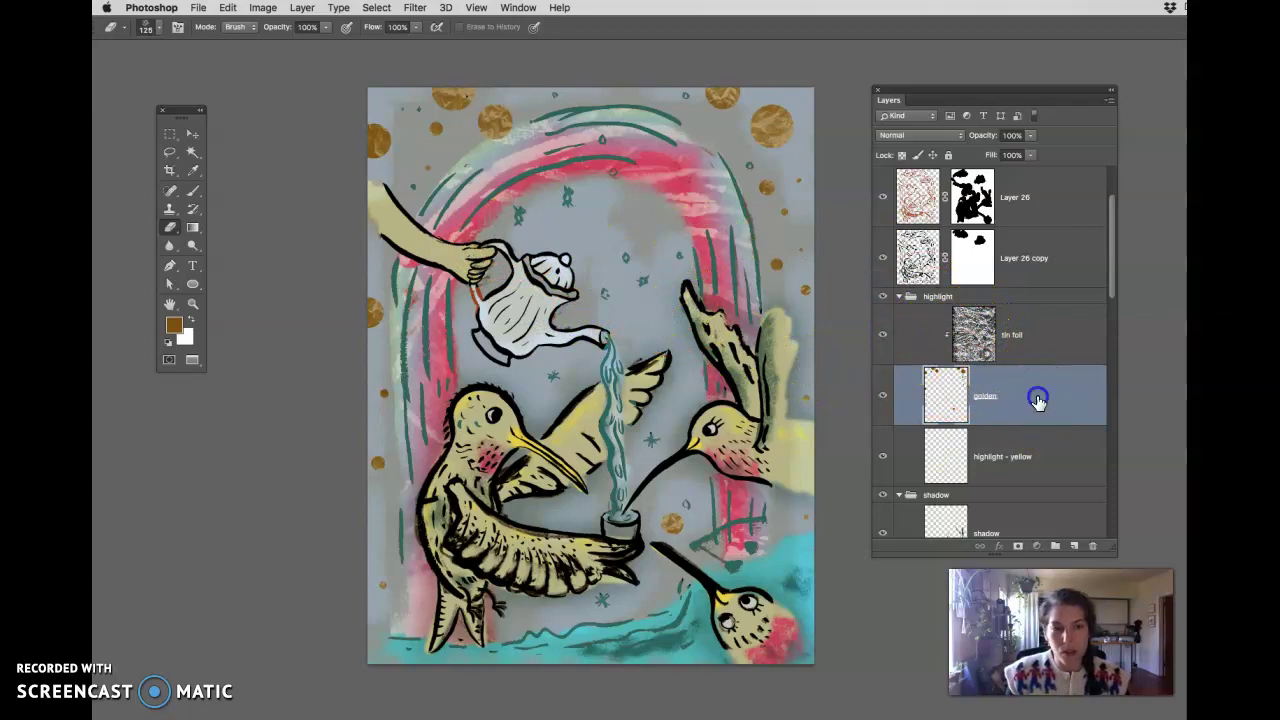
Step: Brush gold dabs onto the right hummingbird's body and wing
{"action": "key", "text": "b"}
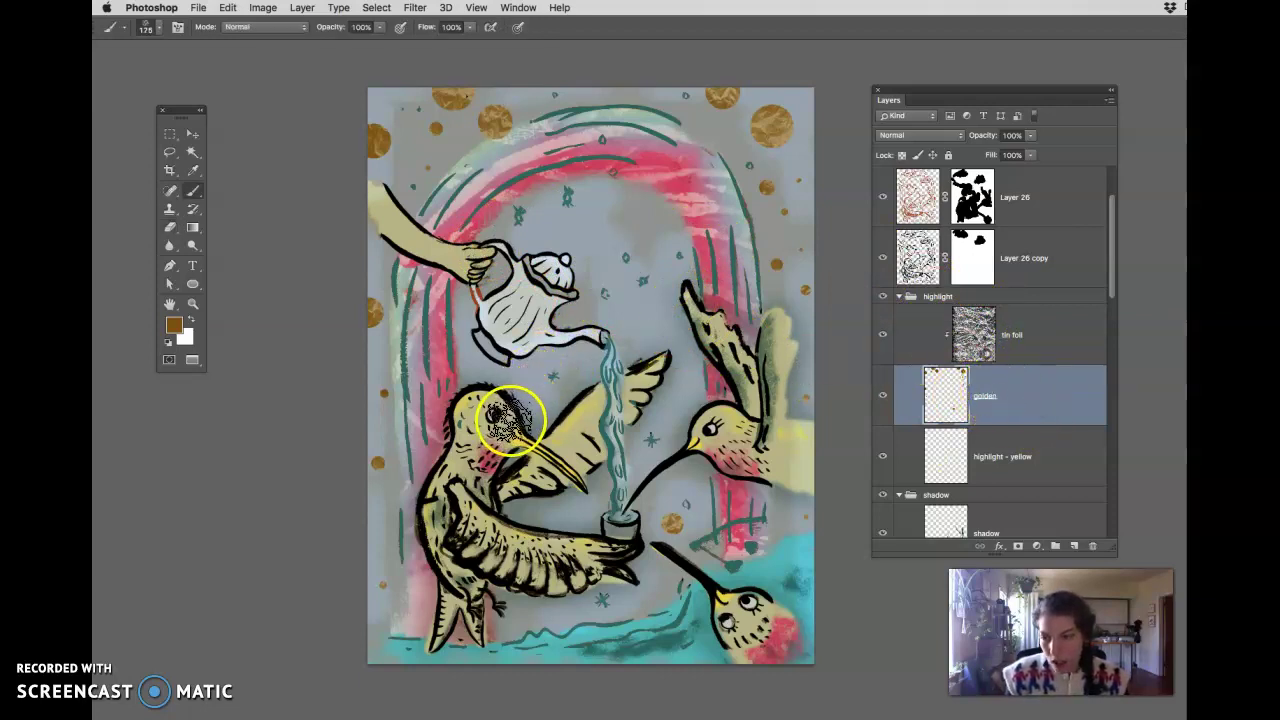
{"action": "left_click", "coordinate": [805, 448]}
{"action": "left_click", "coordinate": [795, 443]}
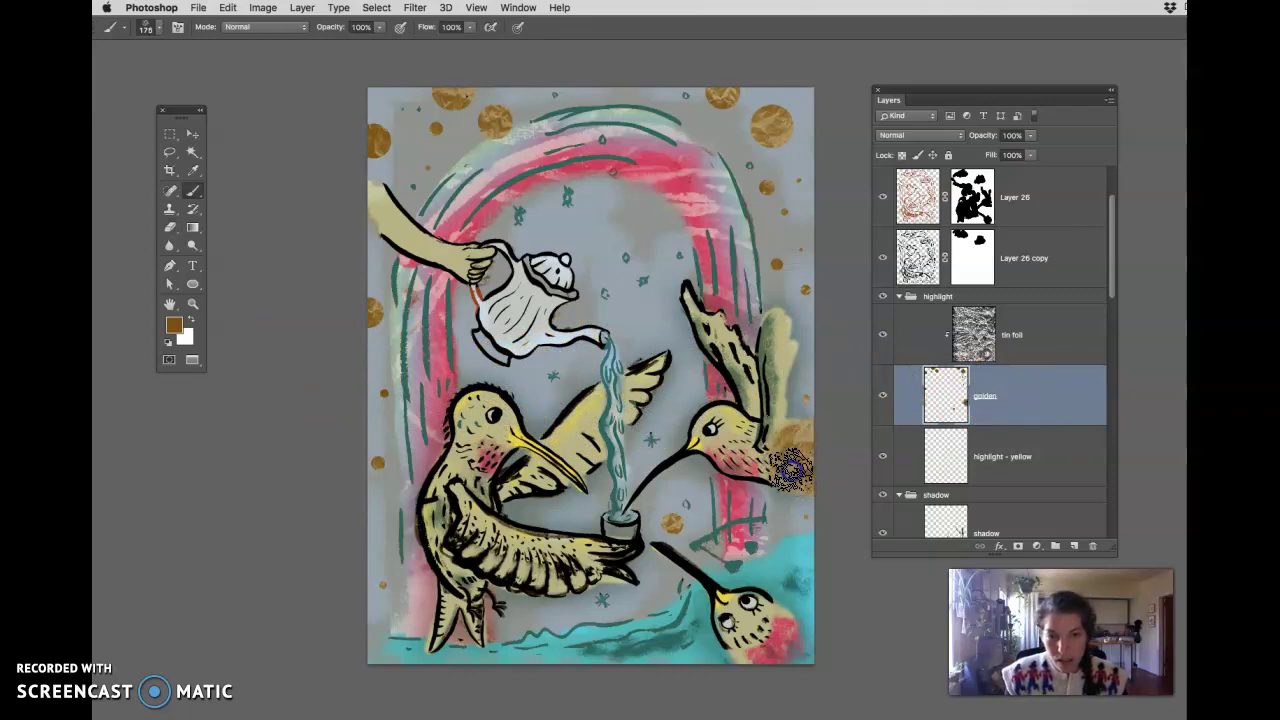
{"action": "left_click_drag", "start_coordinate": [908, 443], "coordinate": [998, 396]}
Step: Raise the tin foil layer's opacity to 100%
{"action": "left_click_drag", "start_coordinate": [992, 337], "coordinate": [1031, 334]}
{"action": "left_click", "coordinate": [1031, 334]}
{"action": "left_click", "coordinate": [1030, 135]}
{"action": "left_click_drag", "start_coordinate": [1133, 160], "coordinate": [1133, 160]}
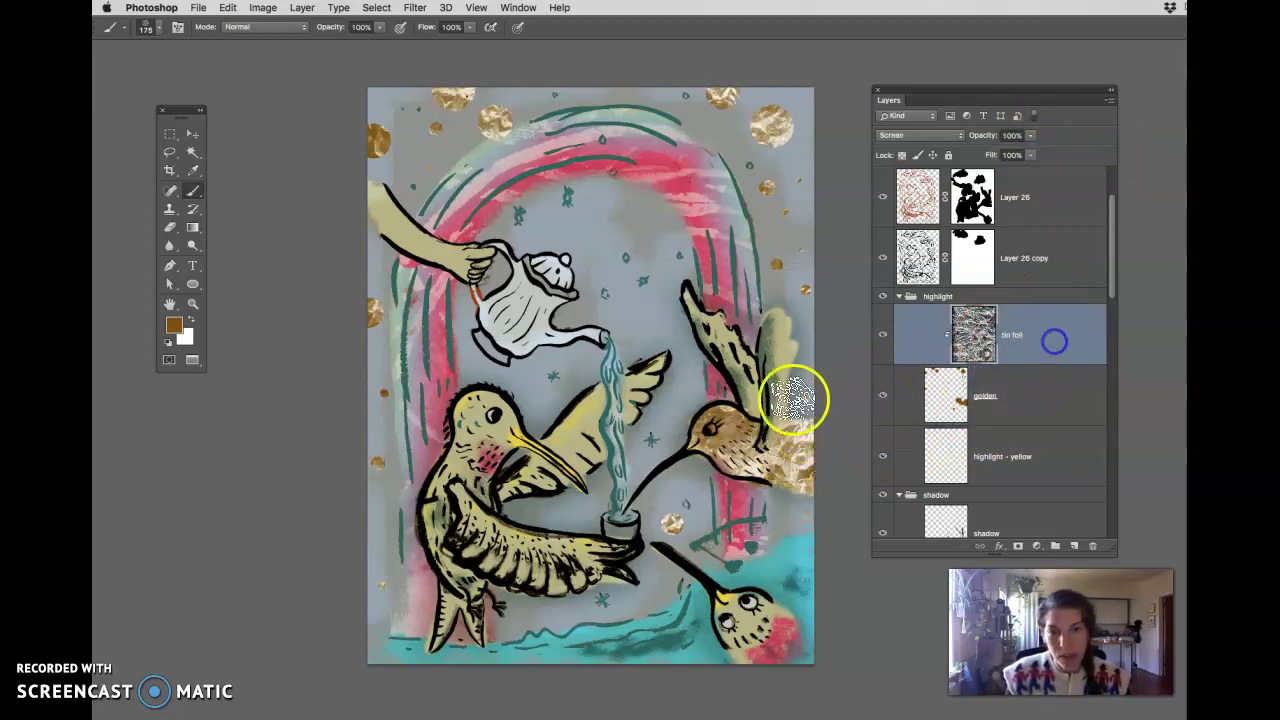
Step: Erase gold from the right hummingbird's head on the golden layer
{"action": "key", "text": "e"}
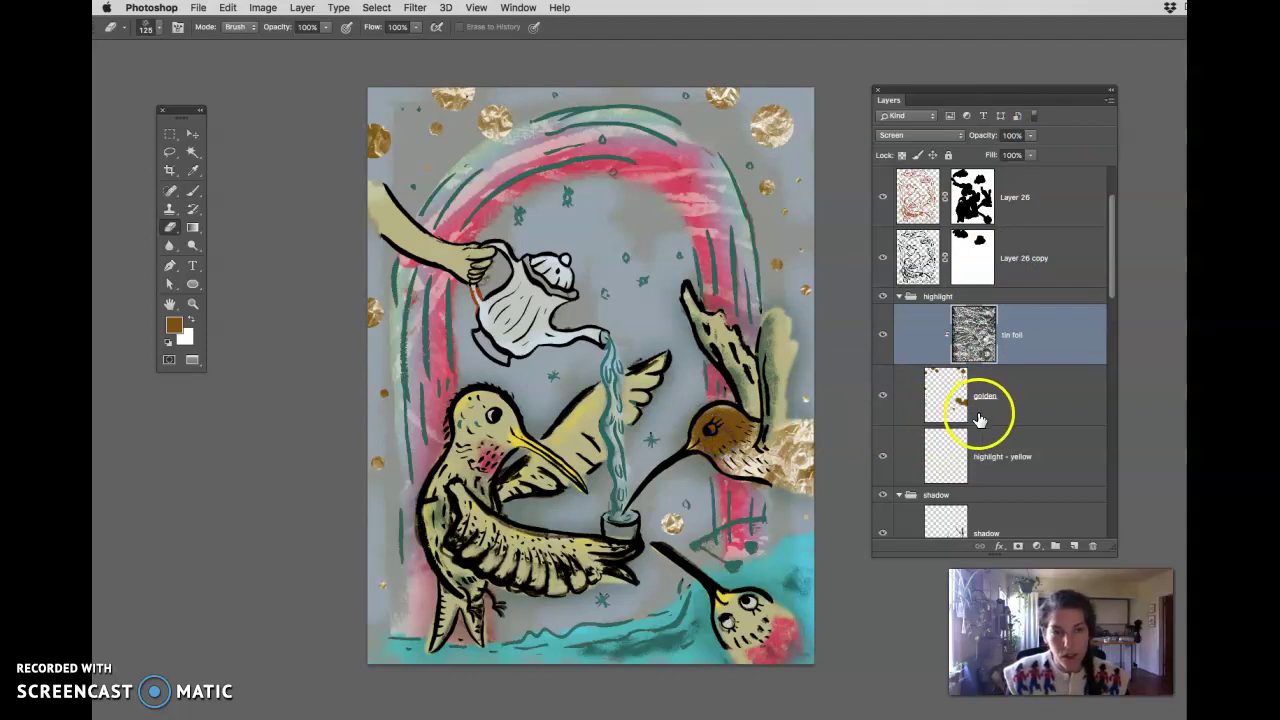
{"action": "left_click_drag", "start_coordinate": [986, 409], "coordinate": [957, 416]}
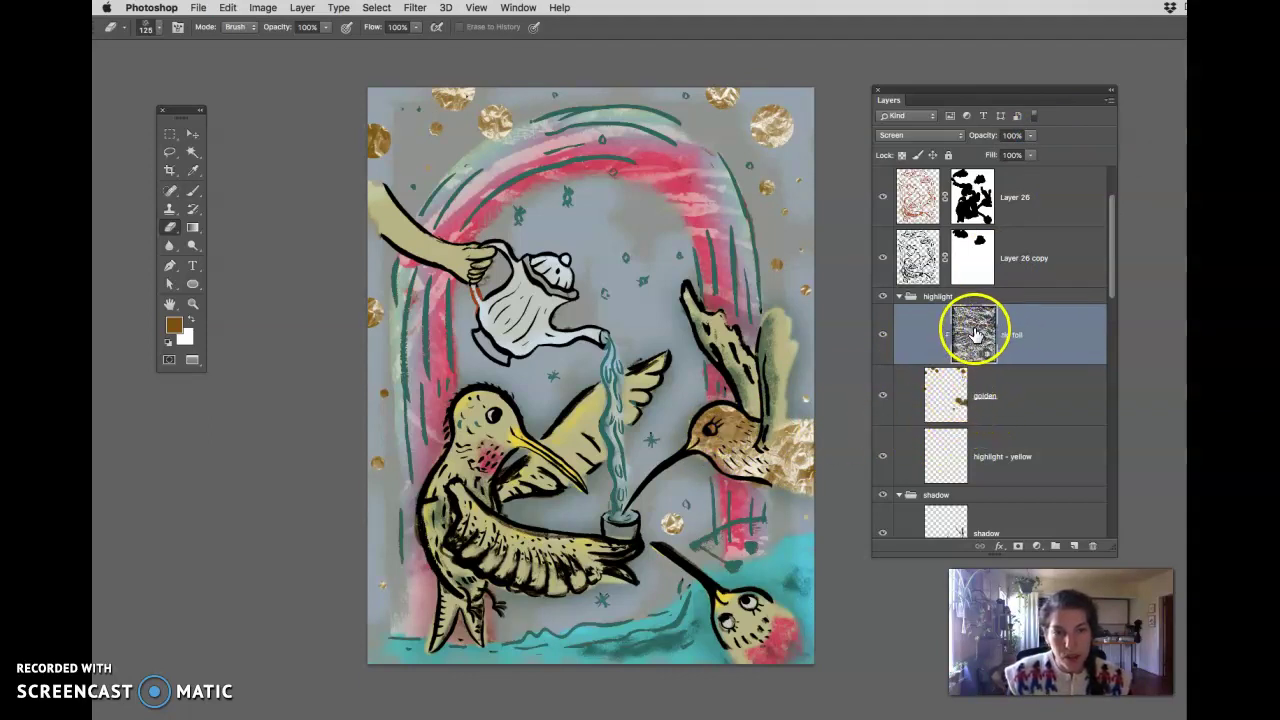
{"action": "left_click_drag", "start_coordinate": [1033, 407], "coordinate": [988, 394]}
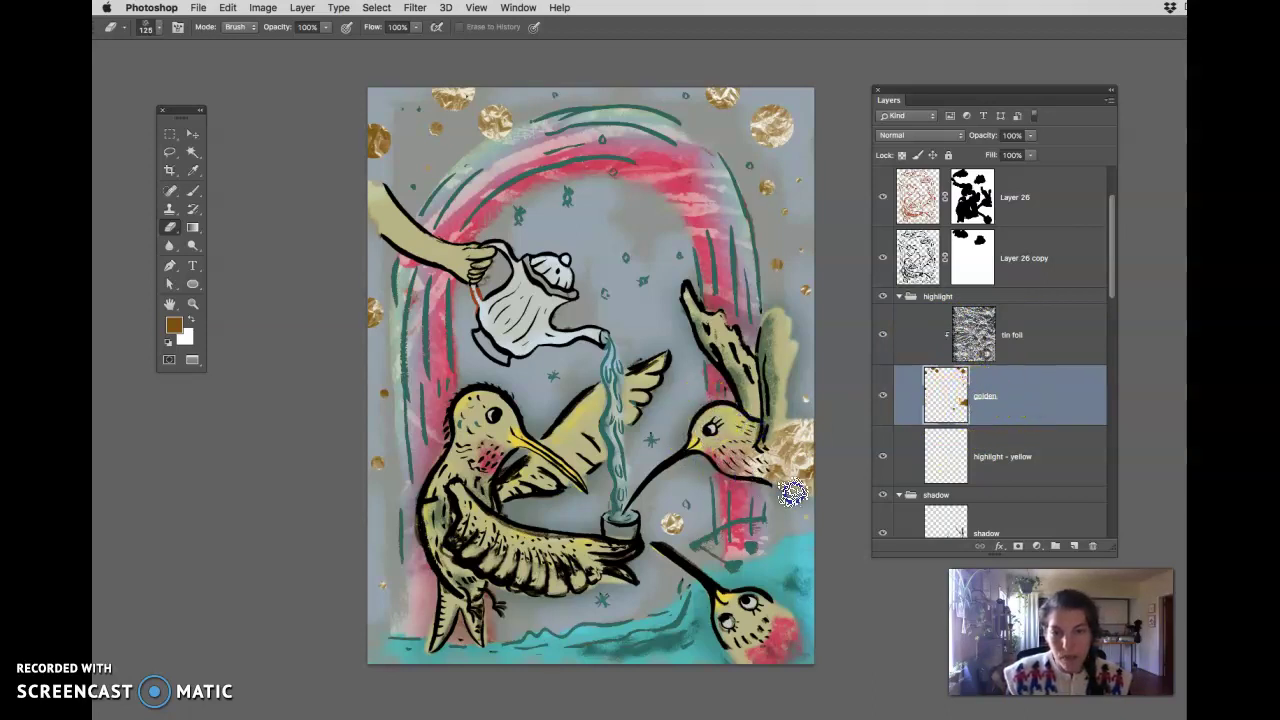
{"action": "left_click", "coordinate": [1015, 407]}
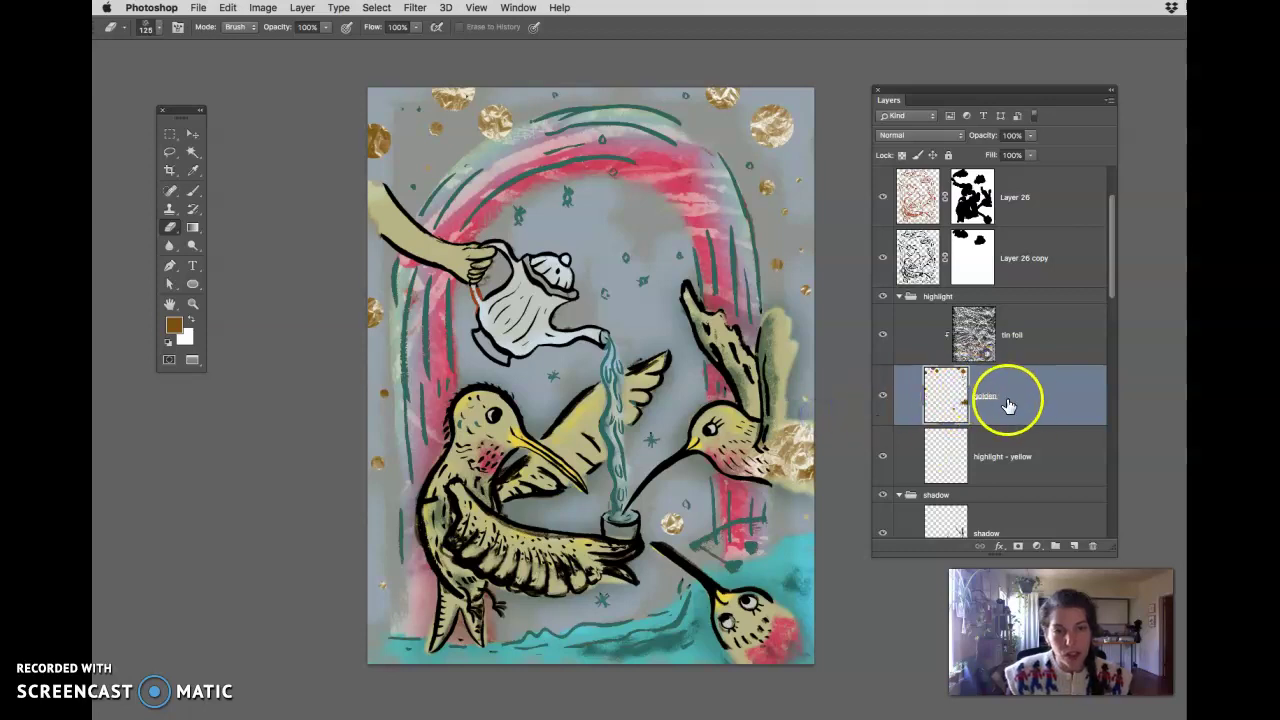
{"action": "mouse_move", "coordinate": [697, 532]}
{"action": "left_mouse_down"}
{"action": "mouse_move", "coordinate": [680, 503]}
{"action": "mouse_move", "coordinate": [707, 529]}
{"action": "left_mouse_up"}
{"action": "left_click", "coordinate": [471, 214]}
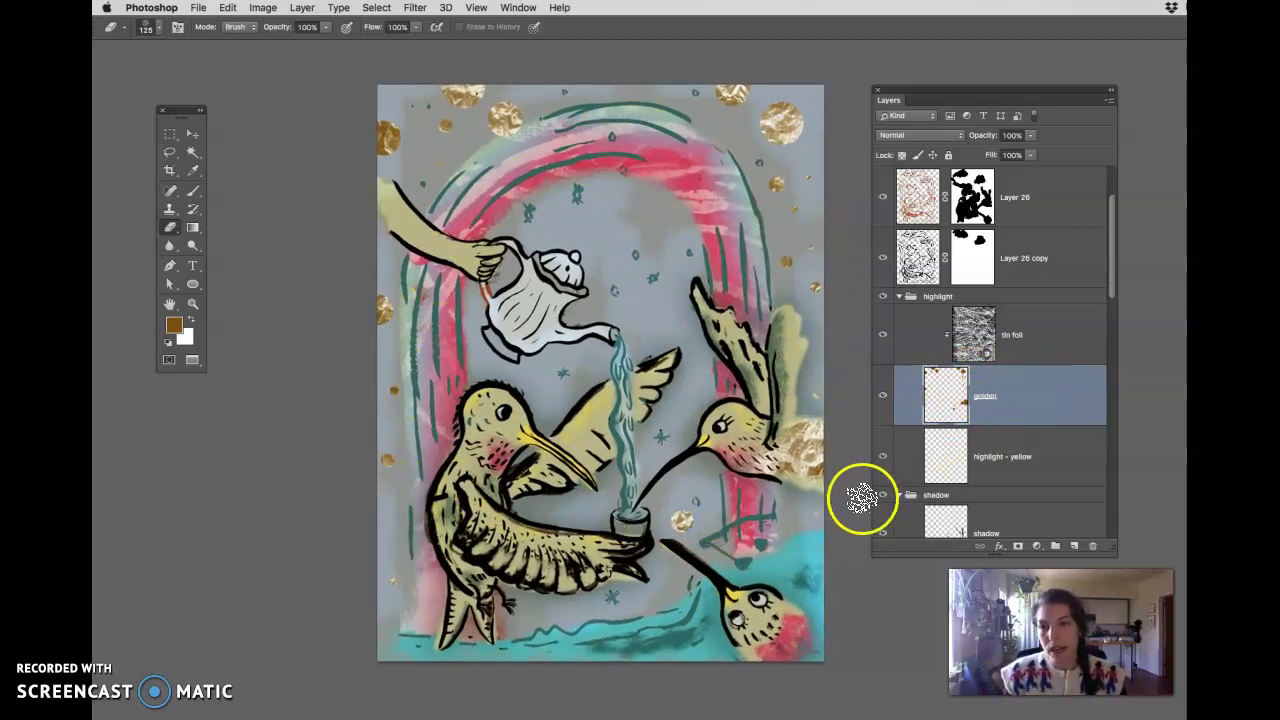
{"action": "mouse_move", "coordinate": [434, 505]}
{"action": "left_mouse_down"}
{"action": "mouse_move", "coordinate": [480, 540]}
{"action": "mouse_move", "coordinate": [472, 548]}
{"action": "left_mouse_up"}
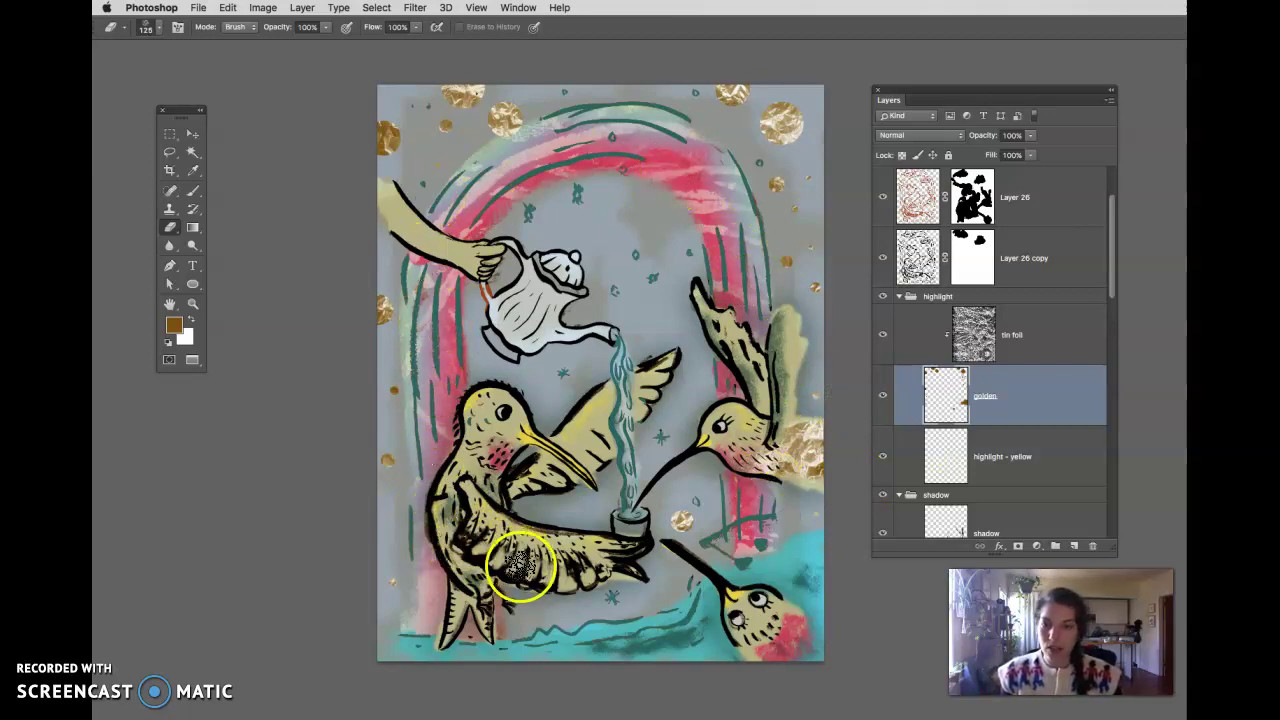
Step: In the paper texture document, desaturate it and set the Levels black input to 149
{"action": "key", "text": "super+Tab"}
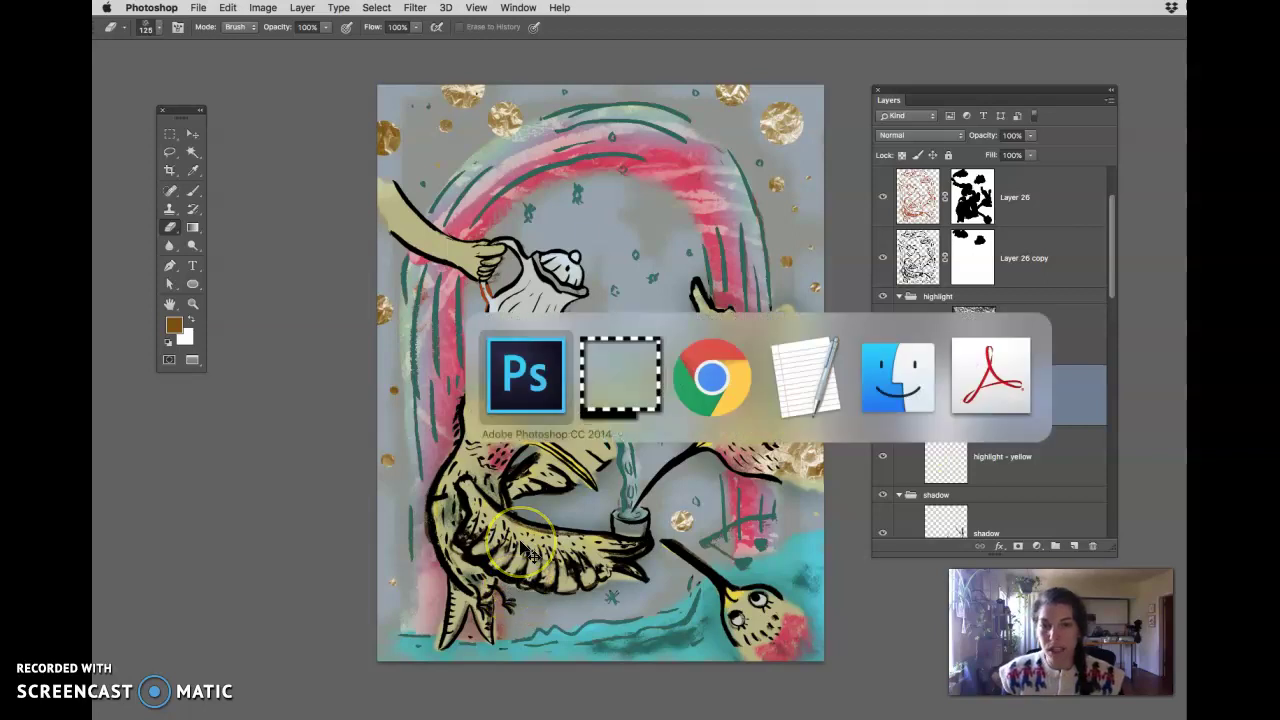
{"action": "key", "text": "ctrl+Tab"}
{"action": "key", "text": "ctrl+Tab"}
{"action": "key", "text": "ctrl+Tab"}
{"action": "key", "text": "ctrl+Tab"}
{"action": "key", "text": "ctrl+Tab"}
{"action": "key", "text": "ctrl+Tab"}
{"action": "key", "text": "ctrl+Tab"}
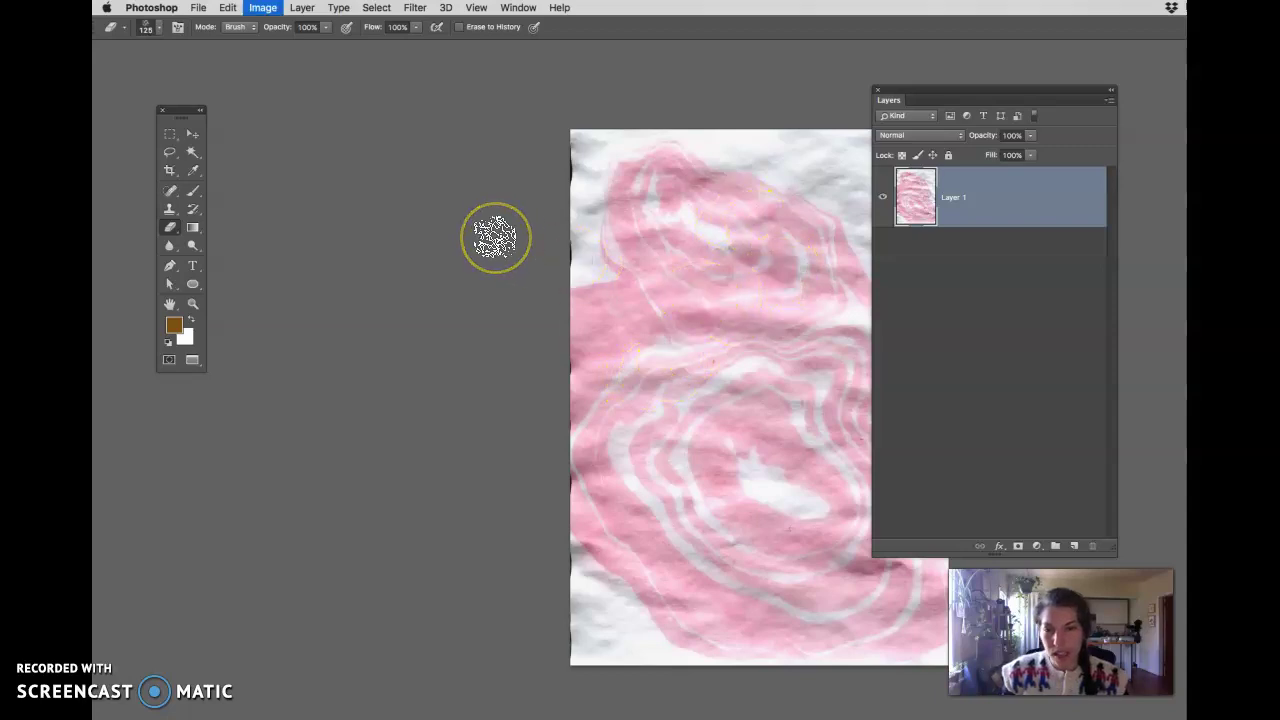
{"action": "key", "text": "shift+ctrl+u"}
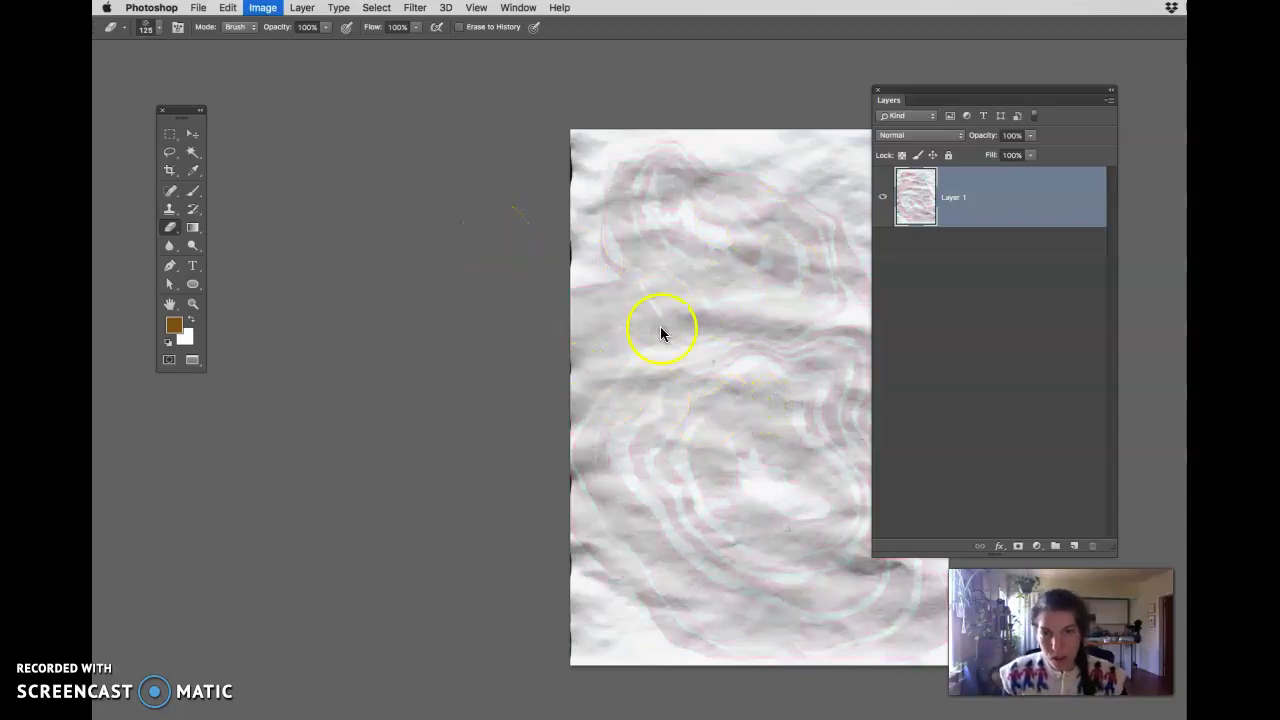
{"action": "key", "text": "i"}
{"action": "key", "text": "ctrl+l"}
{"action": "left_click_drag", "start_coordinate": [669, 471], "coordinate": [354, 254]}
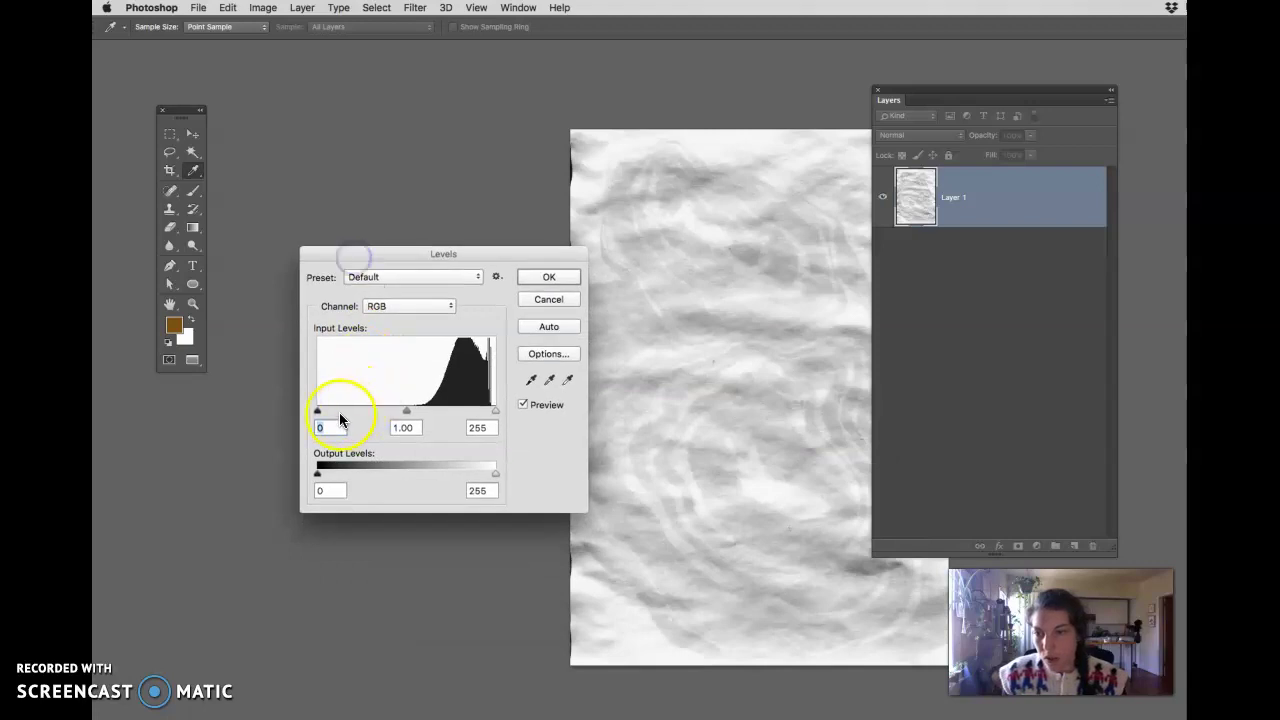
{"action": "left_click_drag", "start_coordinate": [318, 411], "coordinate": [479, 412]}
Step: Apply Levels, place the texture as Layer 32 below the pink layer, shifted lower right
{"action": "left_click", "coordinate": [549, 279]}
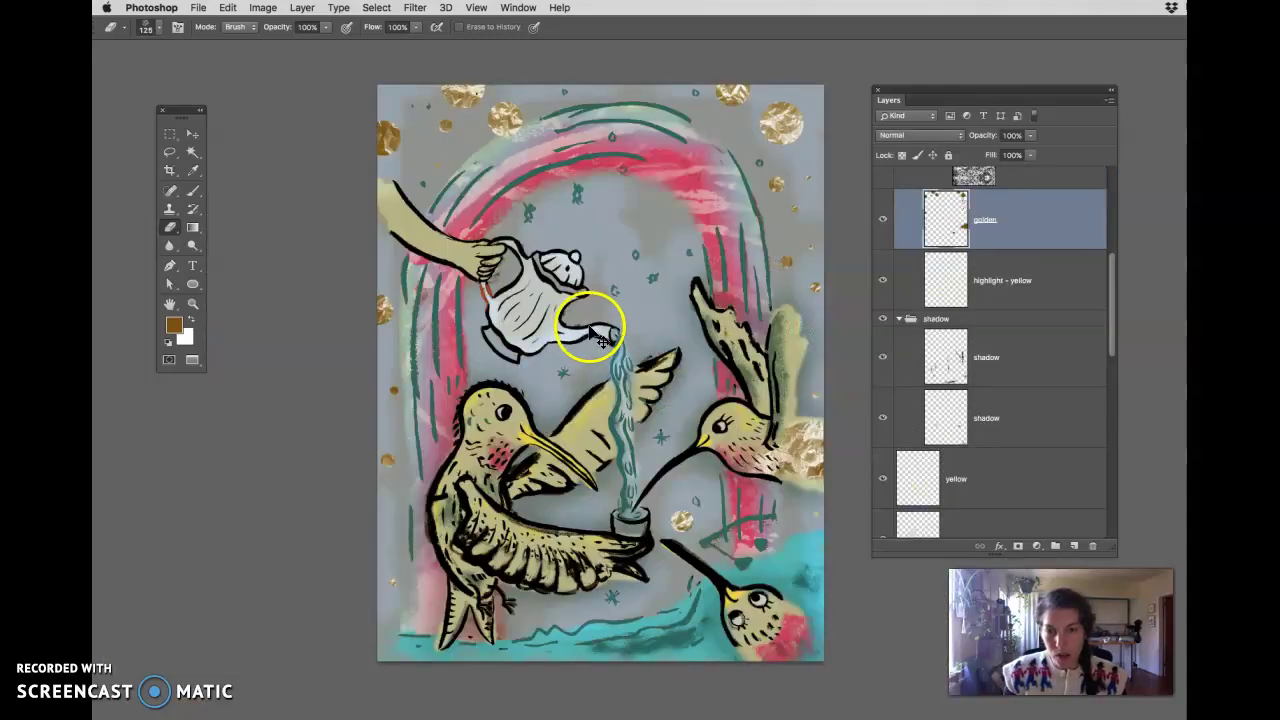
{"action": "left_click_drag", "start_coordinate": [975, 225], "coordinate": [1002, 296]}
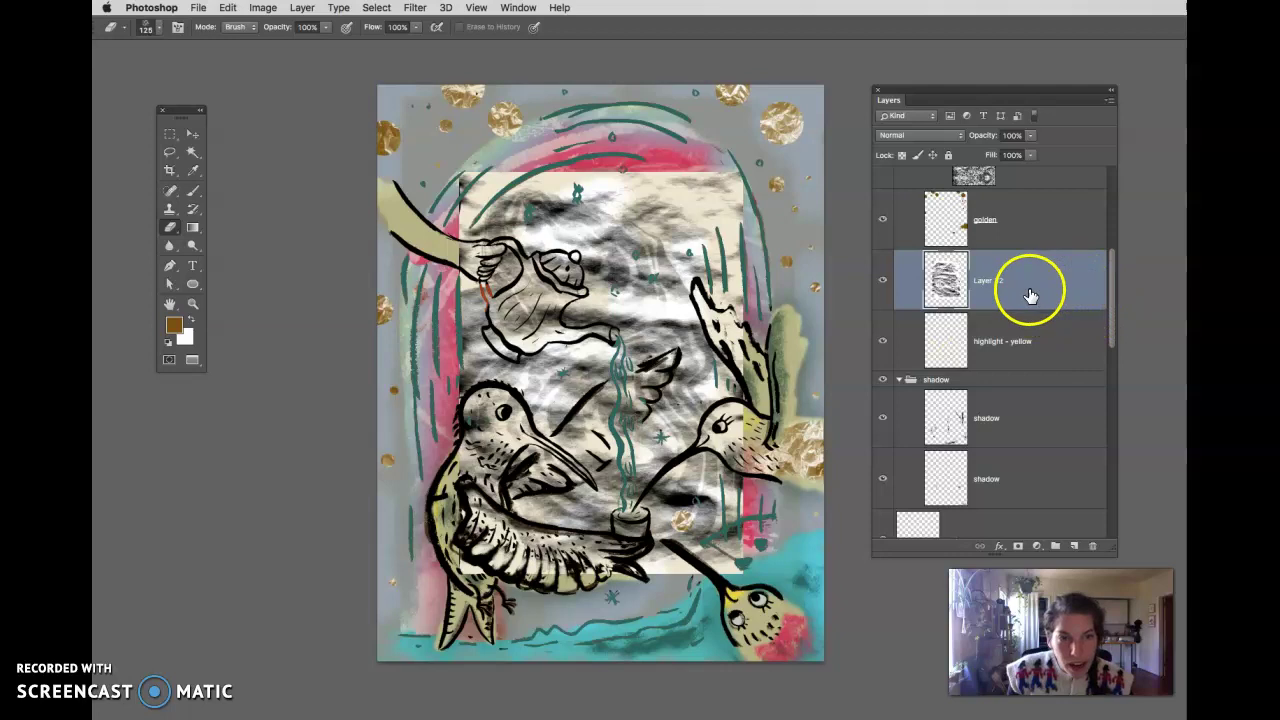
{"action": "mouse_move", "coordinate": [1114, 343]}
{"action": "left_mouse_down"}
{"action": "mouse_move", "coordinate": [1116, 397]}
{"action": "mouse_move", "coordinate": [1110, 357]}
{"action": "left_mouse_up"}
{"action": "scroll", "coordinate": [1045, 318], "scroll_direction": "up", "scroll_amount": 2}
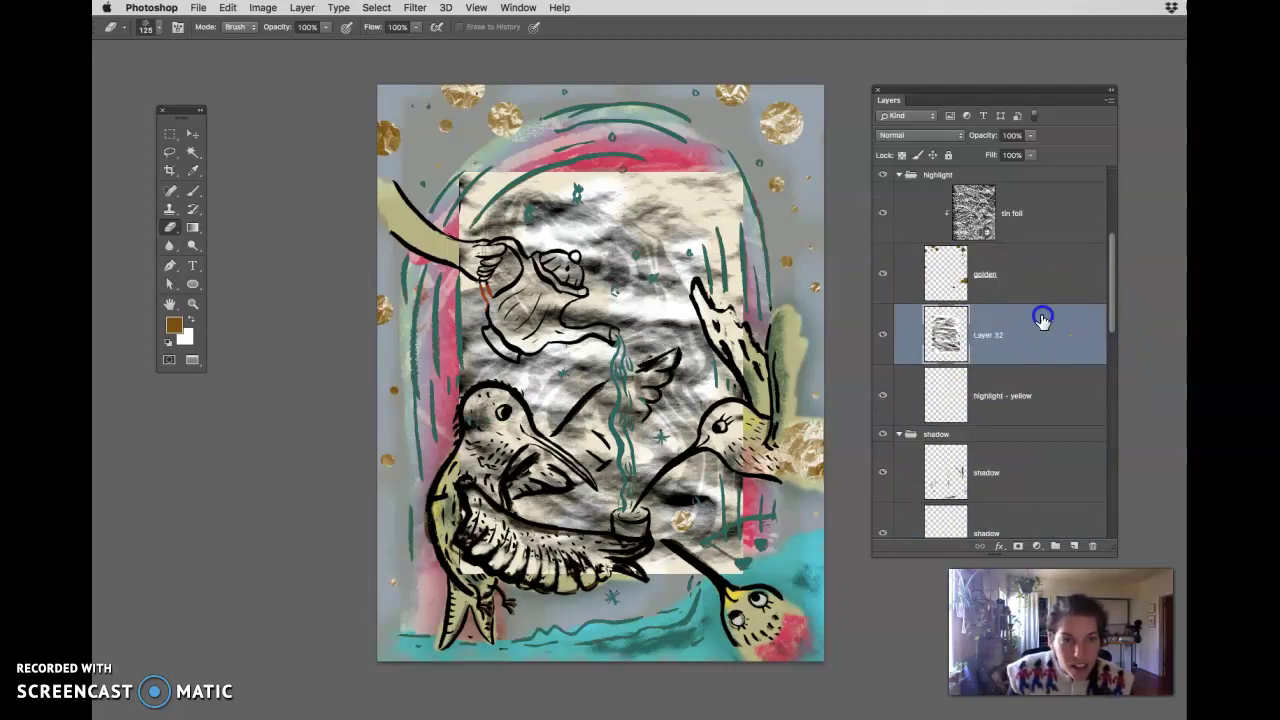
{"action": "left_click_drag", "start_coordinate": [1043, 325], "coordinate": [1023, 495]}
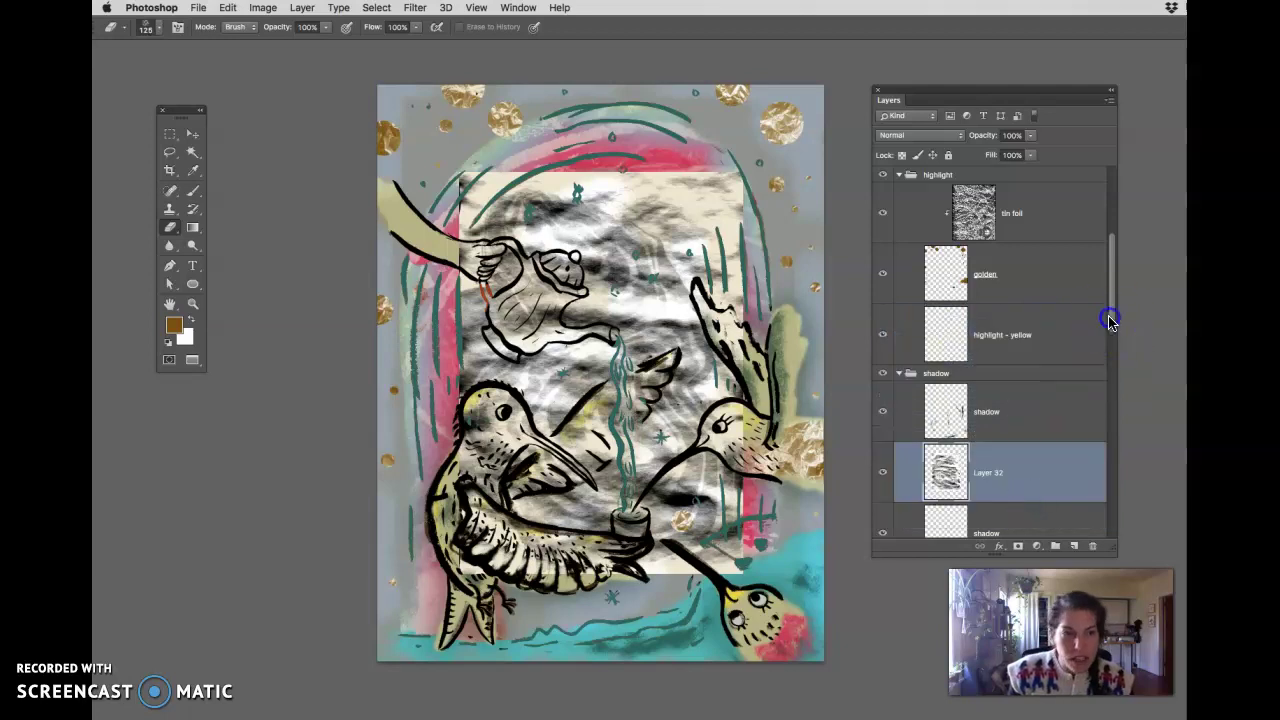
{"action": "left_click_drag", "start_coordinate": [1110, 320], "coordinate": [1109, 391]}
{"action": "left_click_drag", "start_coordinate": [1014, 229], "coordinate": [955, 502]}
{"action": "key", "text": "v"}
{"action": "left_click_drag", "start_coordinate": [700, 403], "coordinate": [752, 607]}
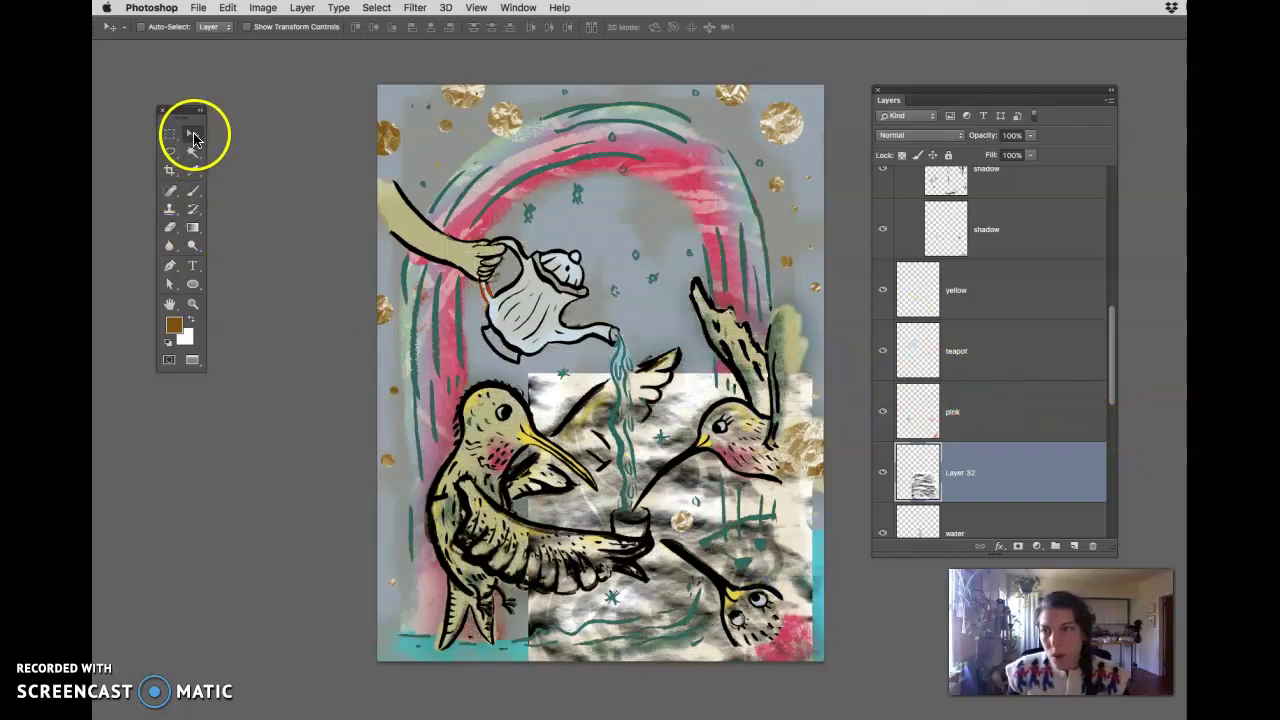